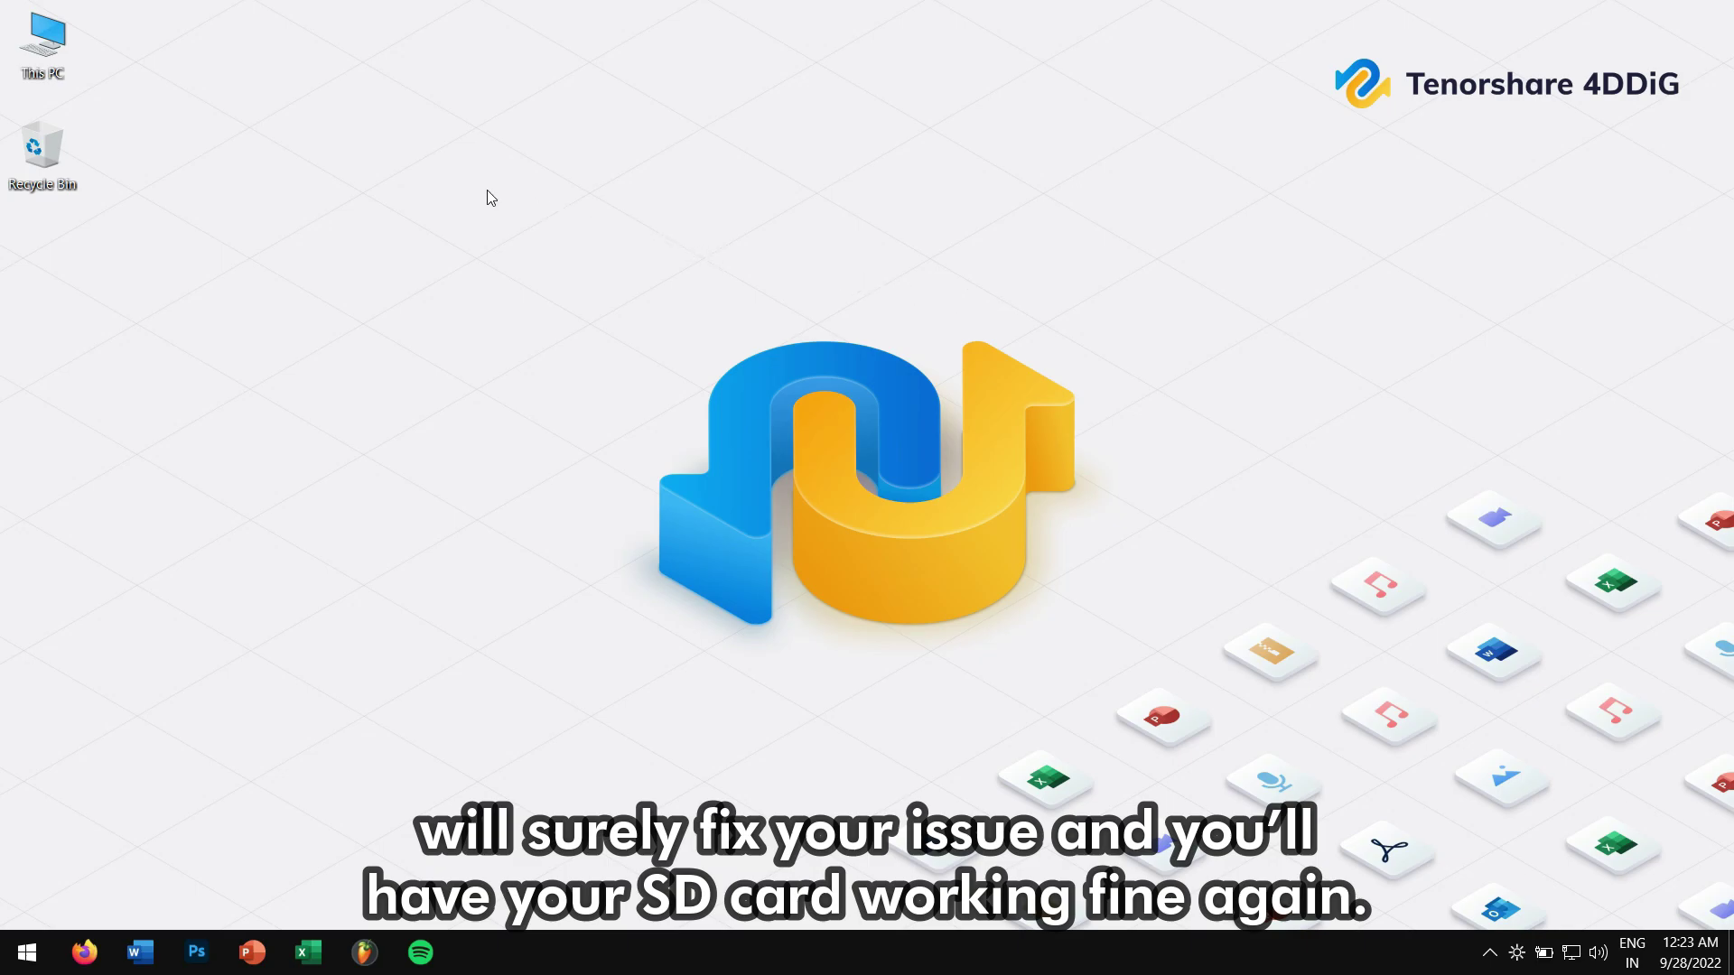
Check the drives in This PC, close it, and refresh the desktop
left_click_drag(355, 151, 1150, 701)
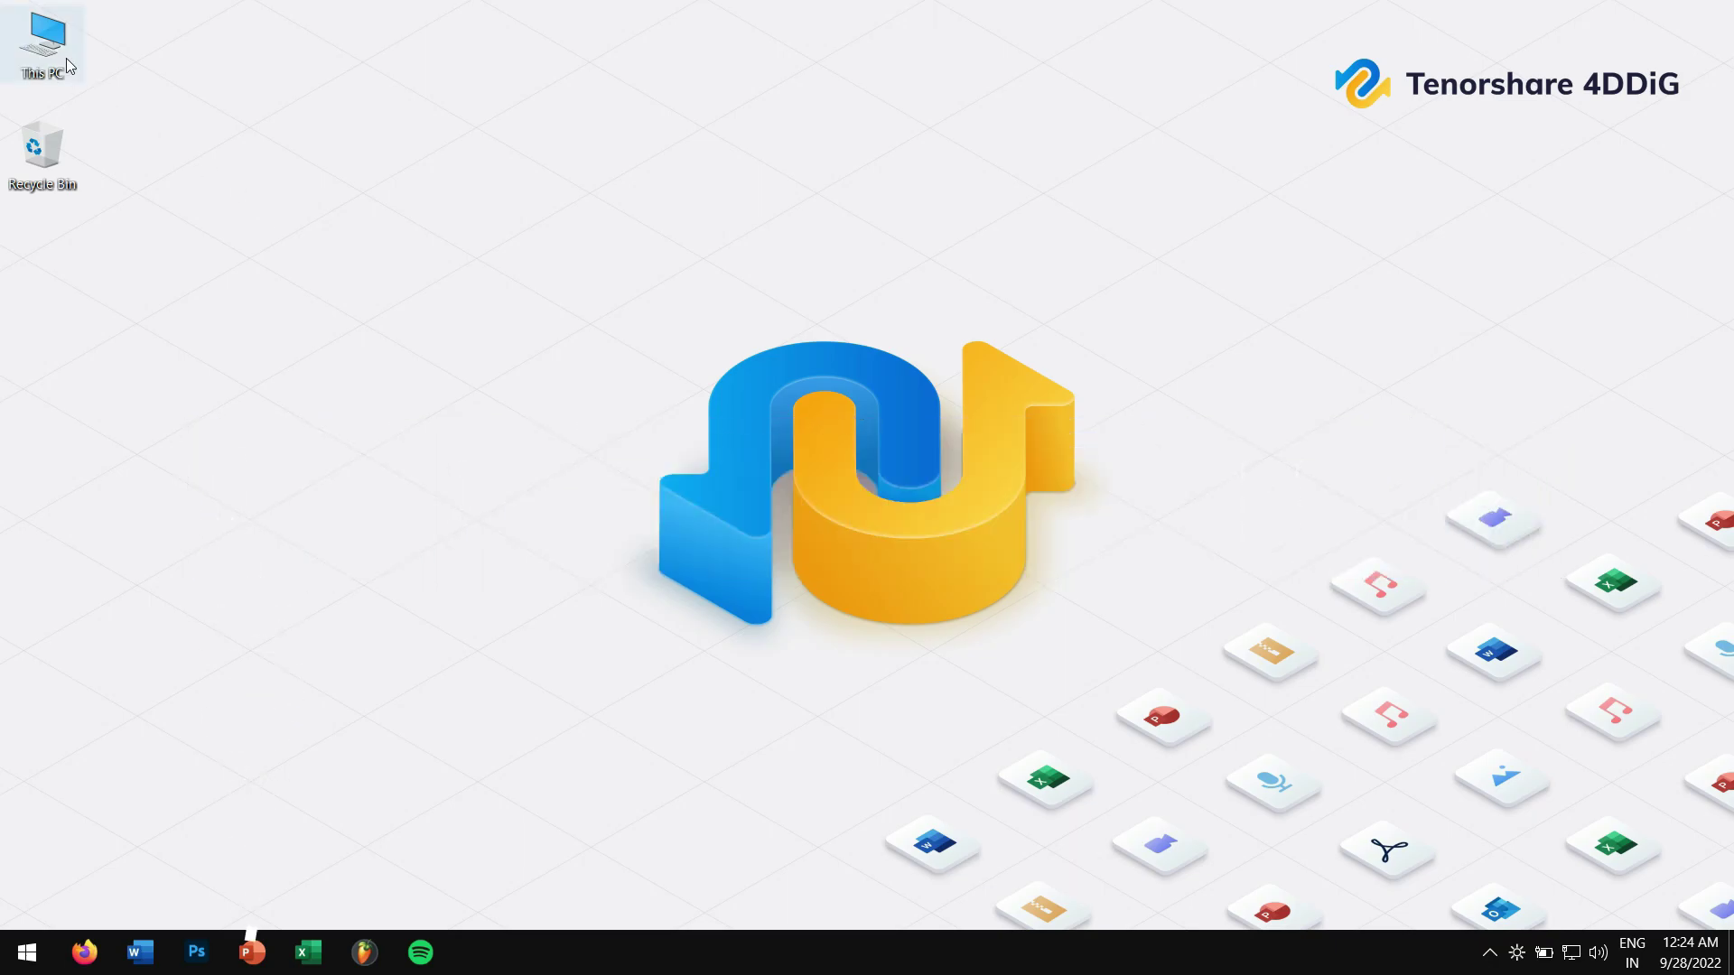
double_click(67, 58)
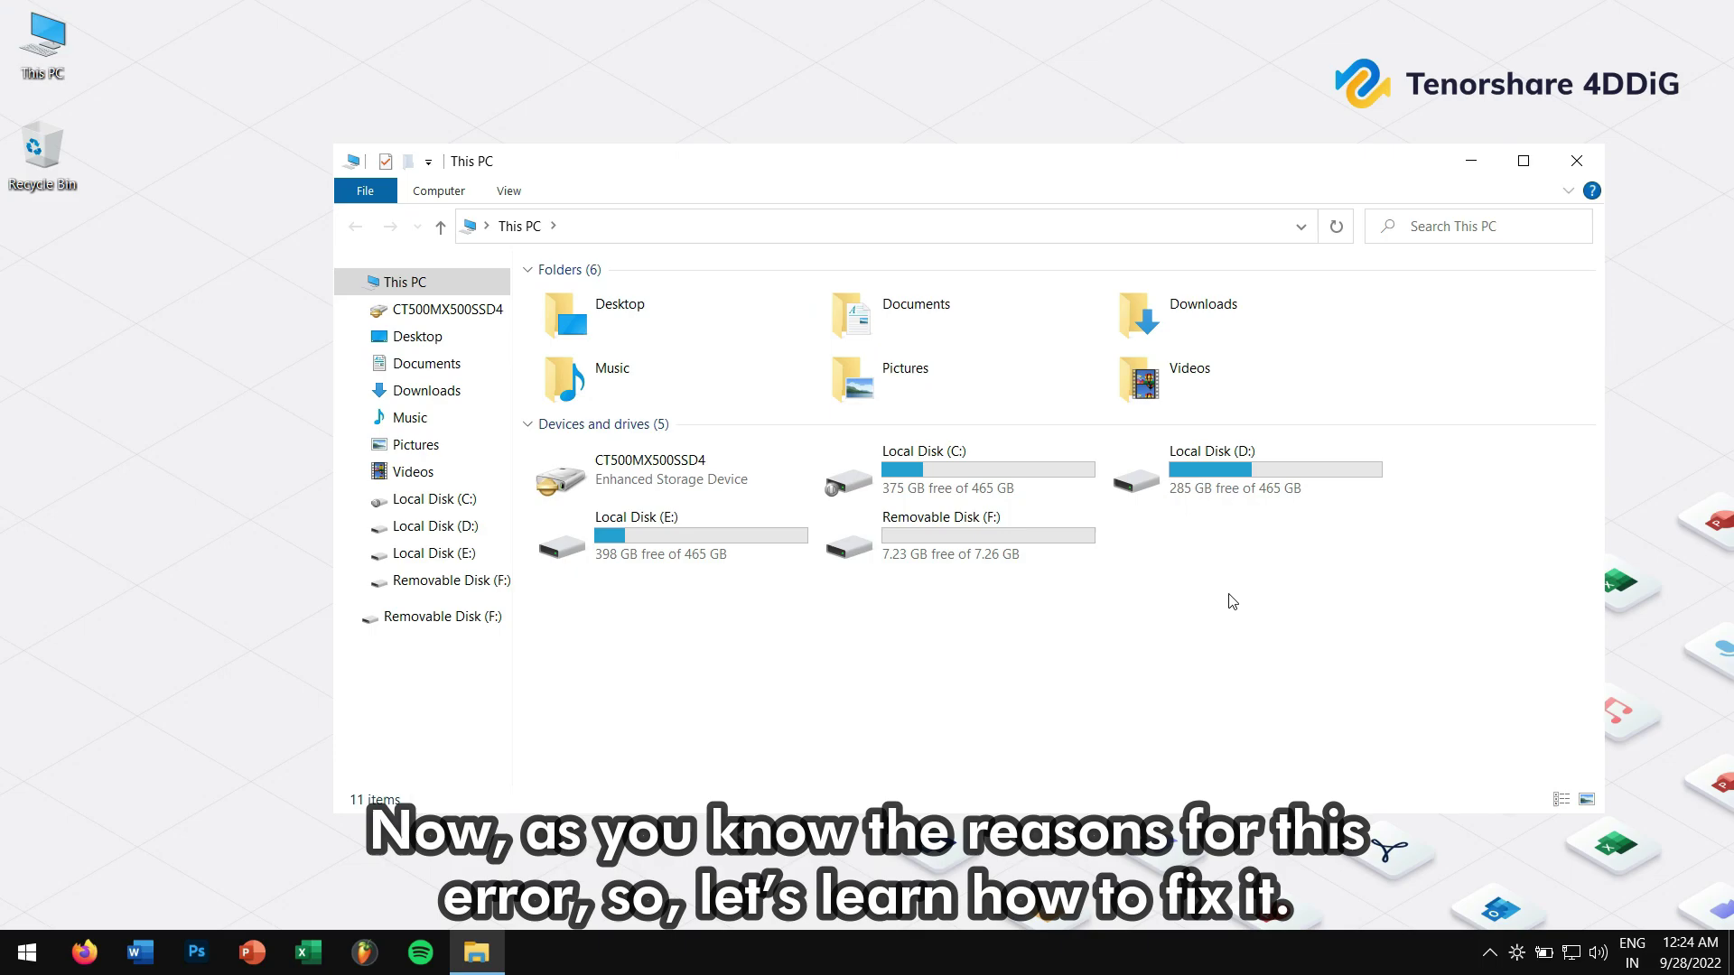
left_click(1576, 162)
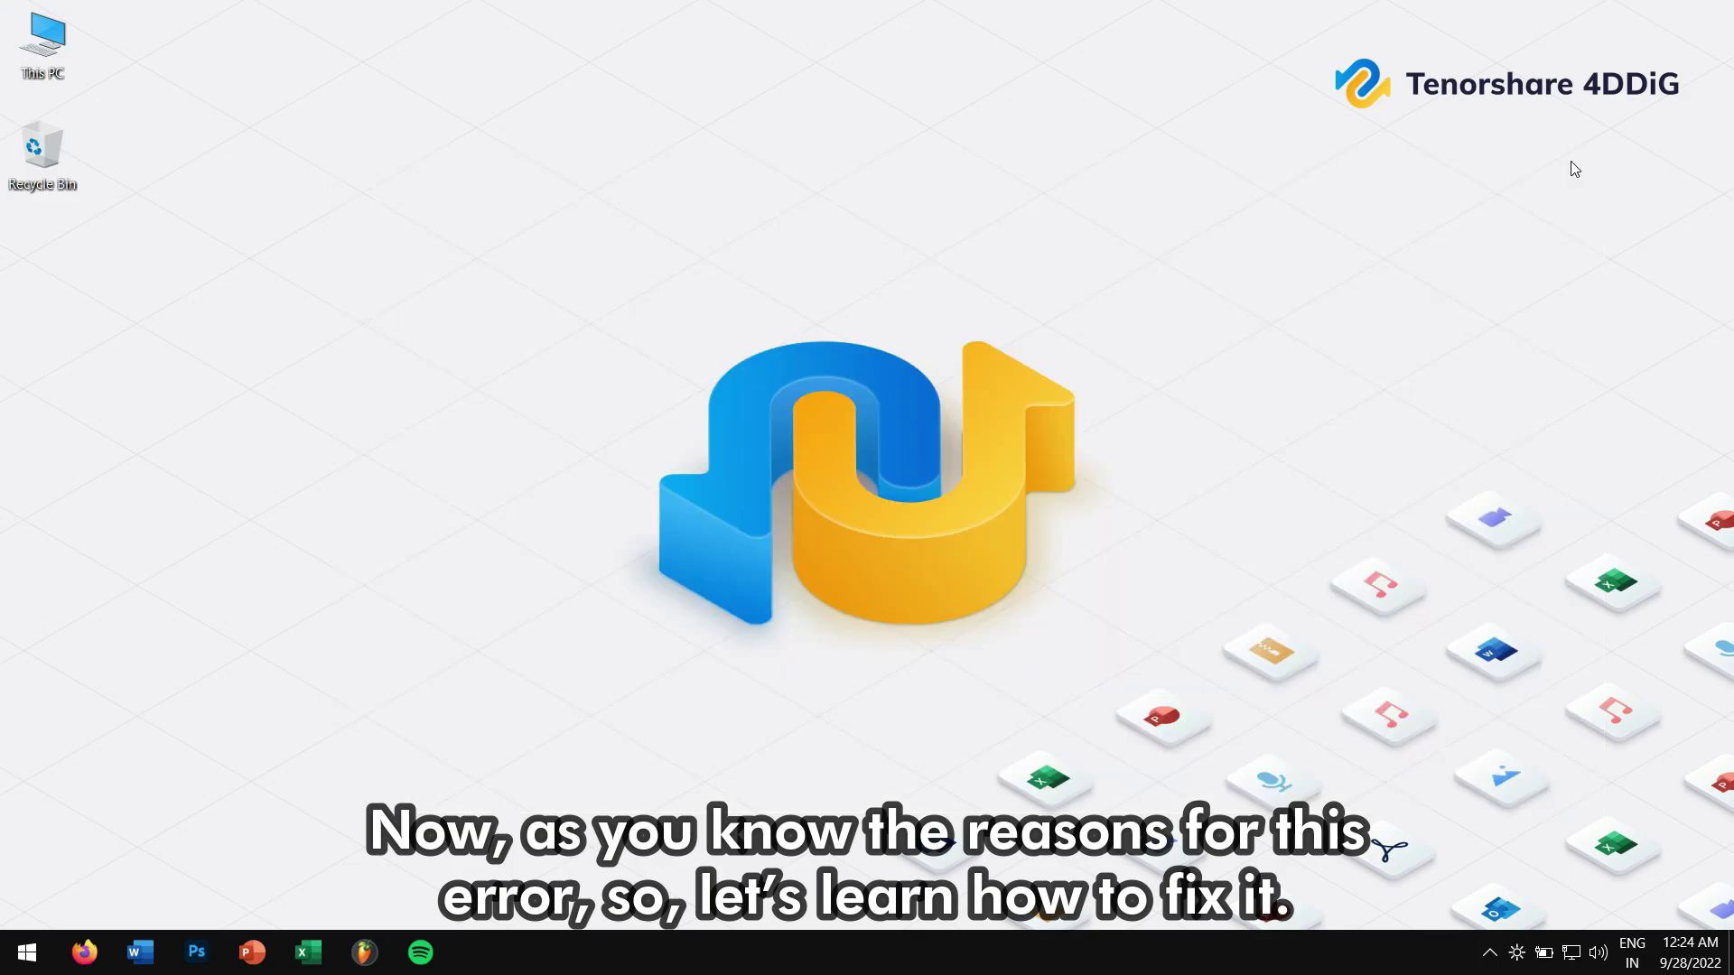
right_click(291, 346)
left_click(406, 414)
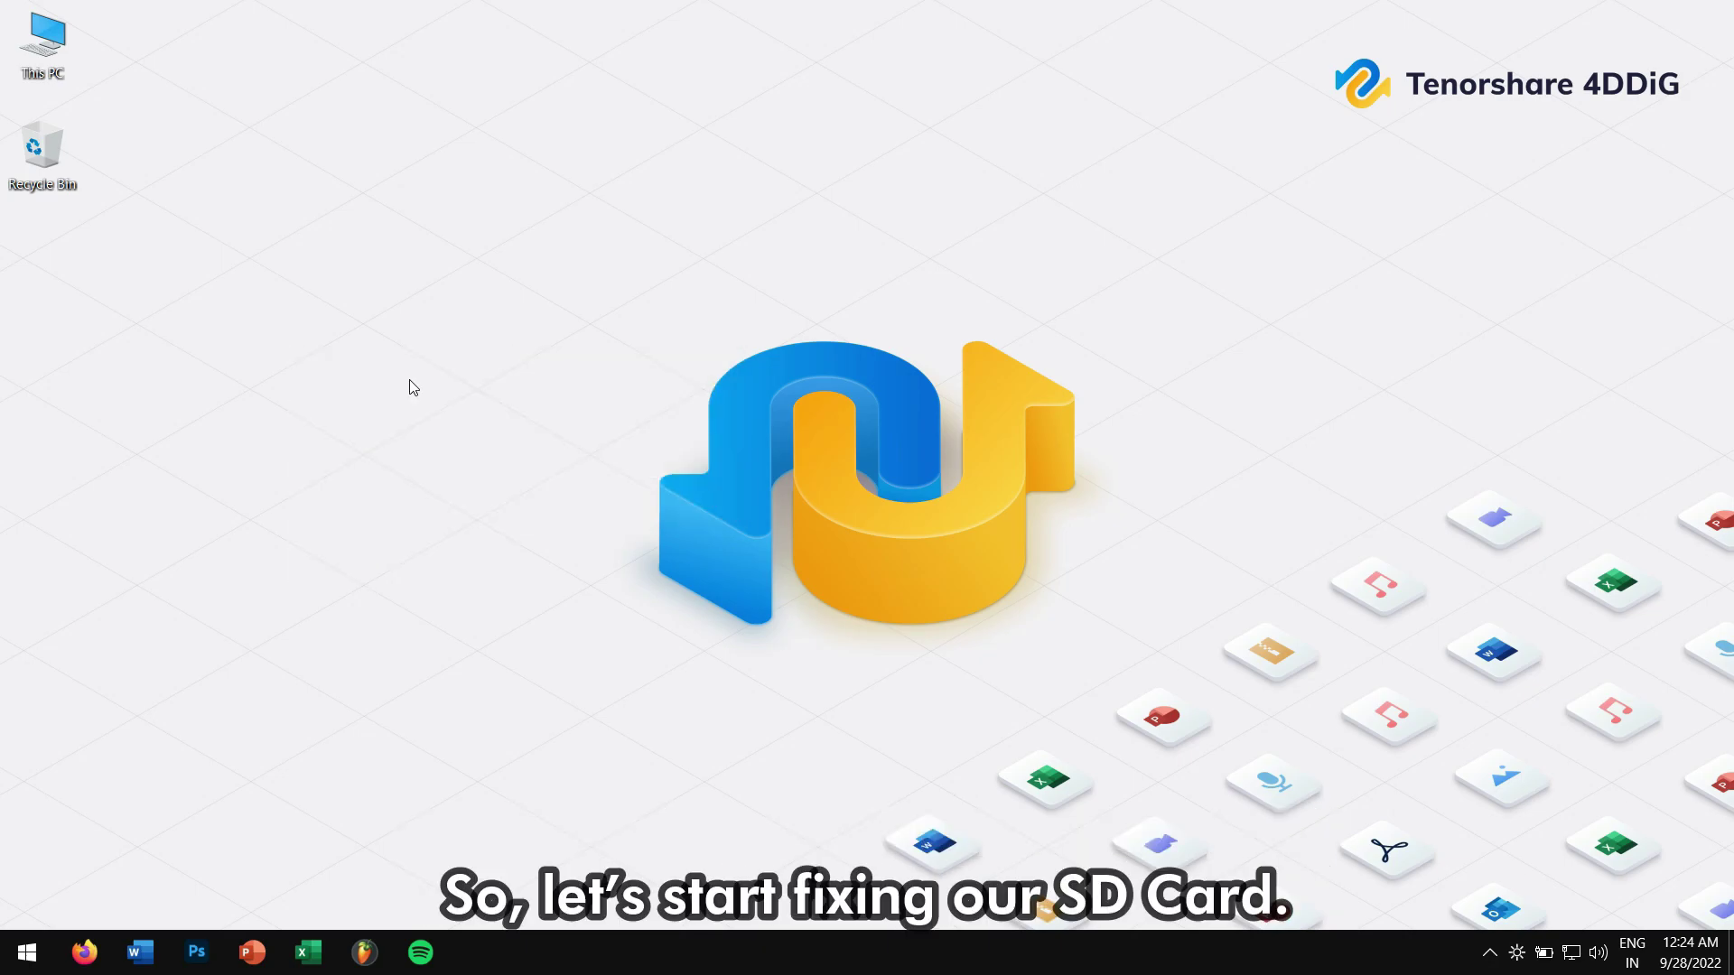
right_click(711, 171)
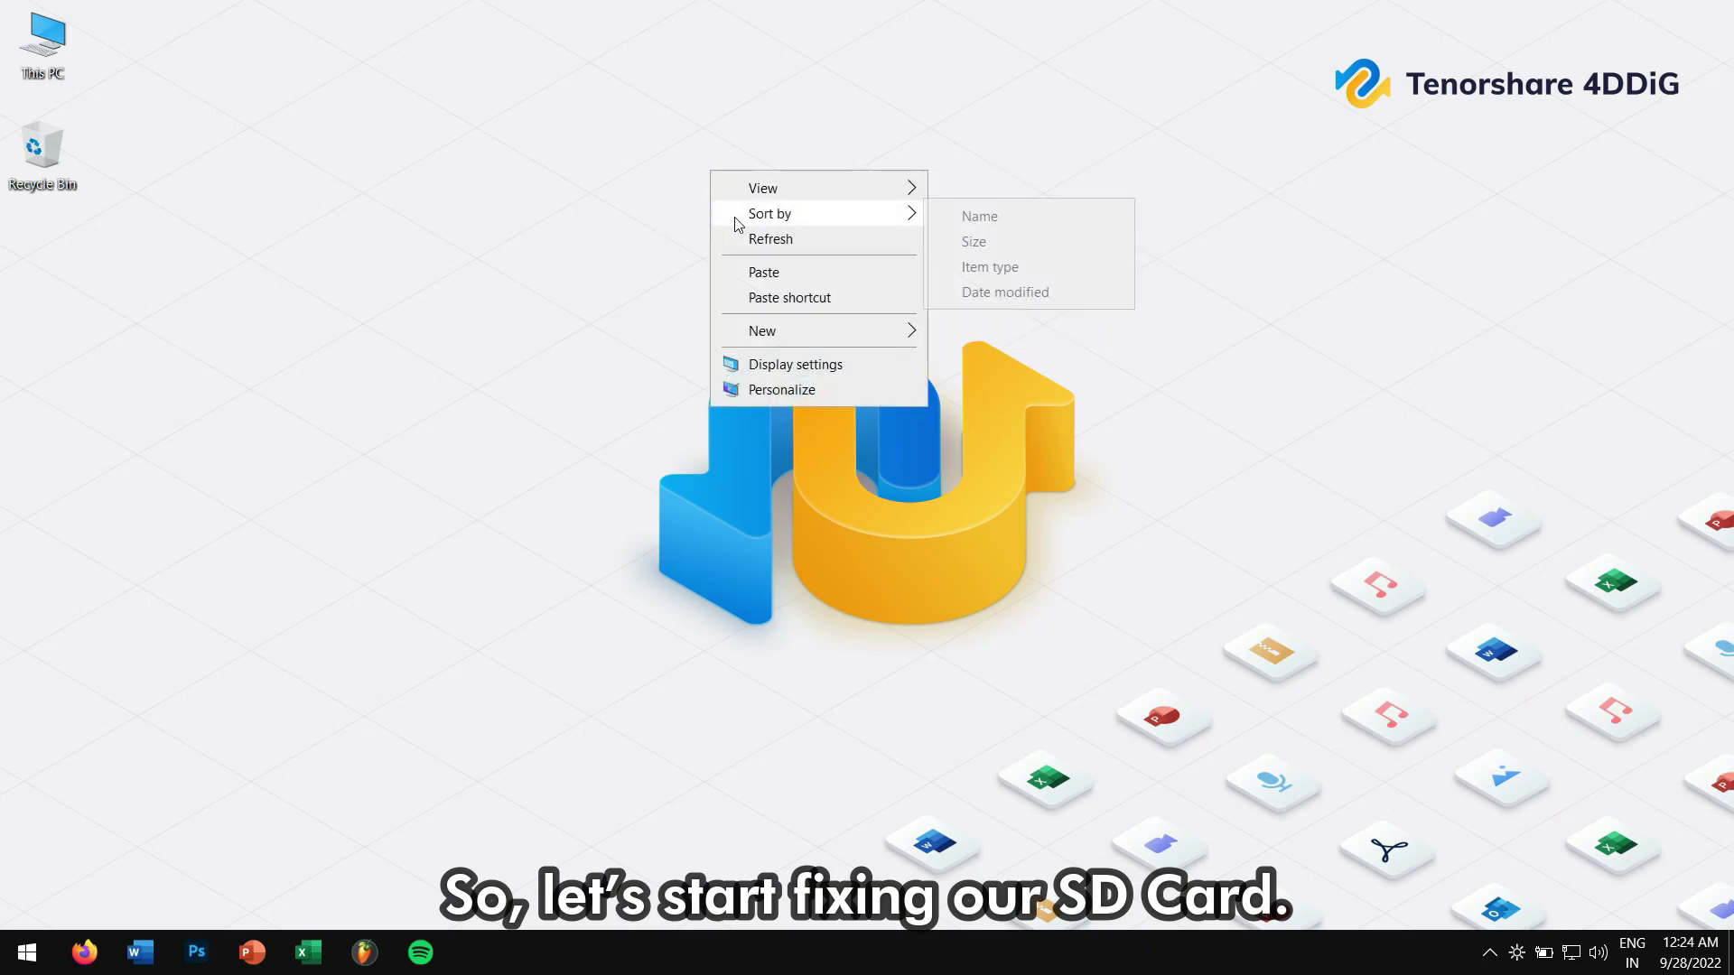
left_click(750, 239)
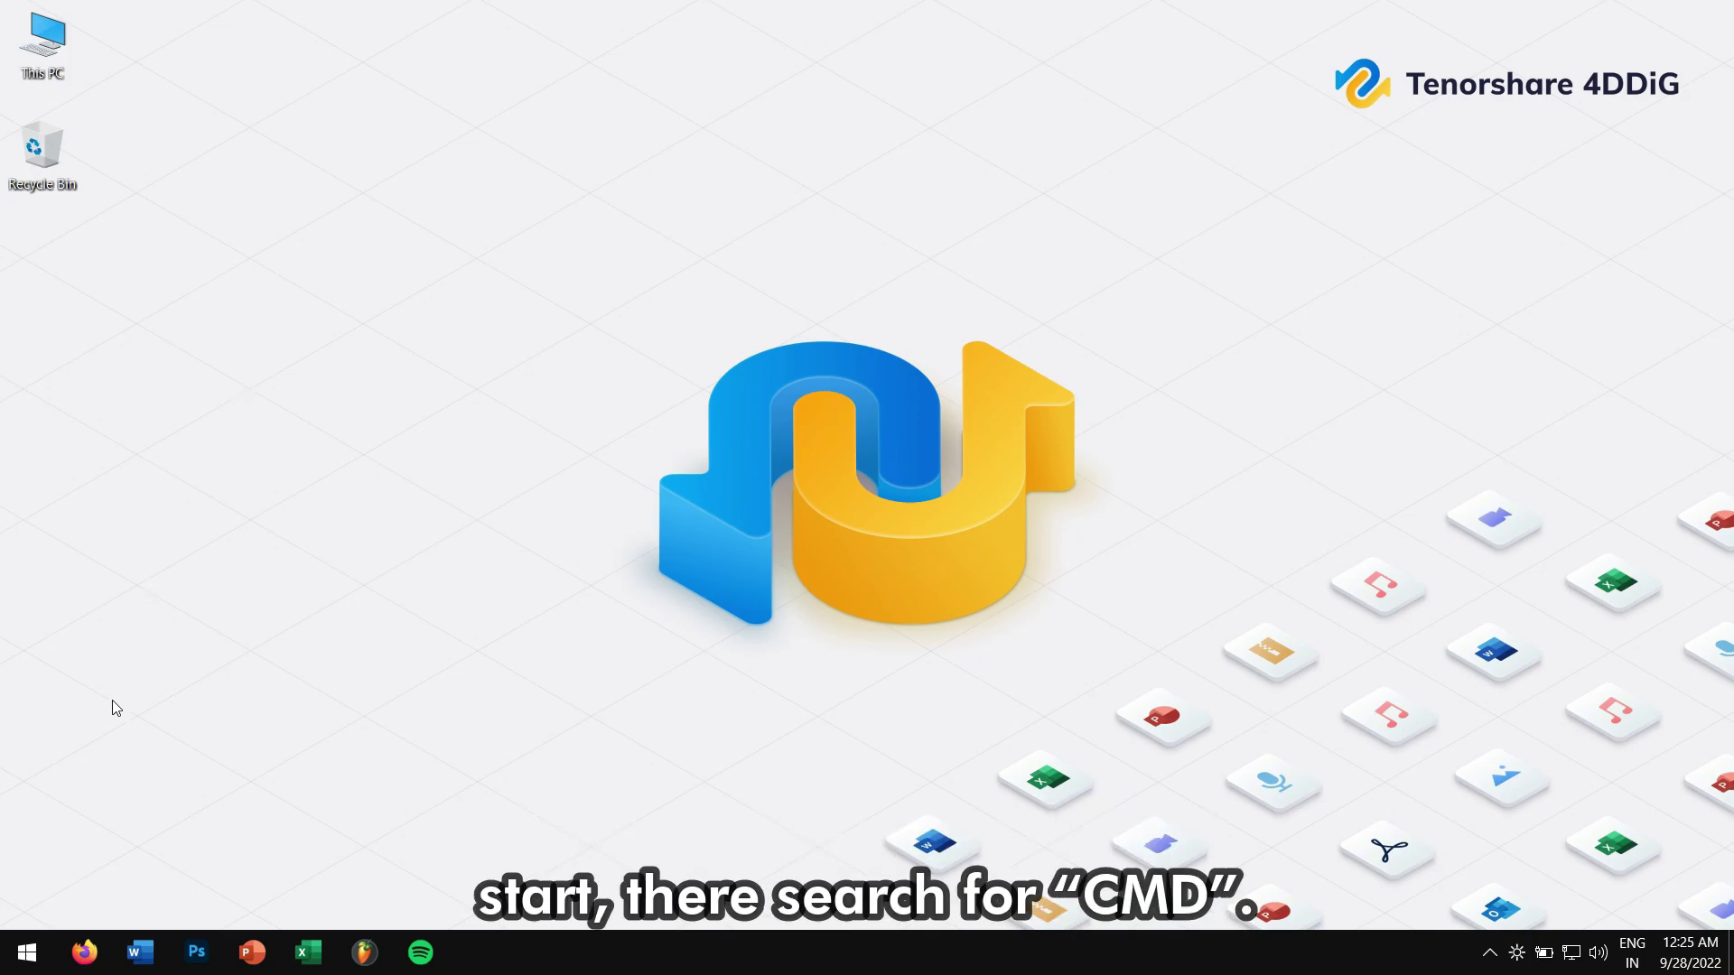
Search Start for 'cmd' and run Command Prompt as administrator
left_click(13, 968)
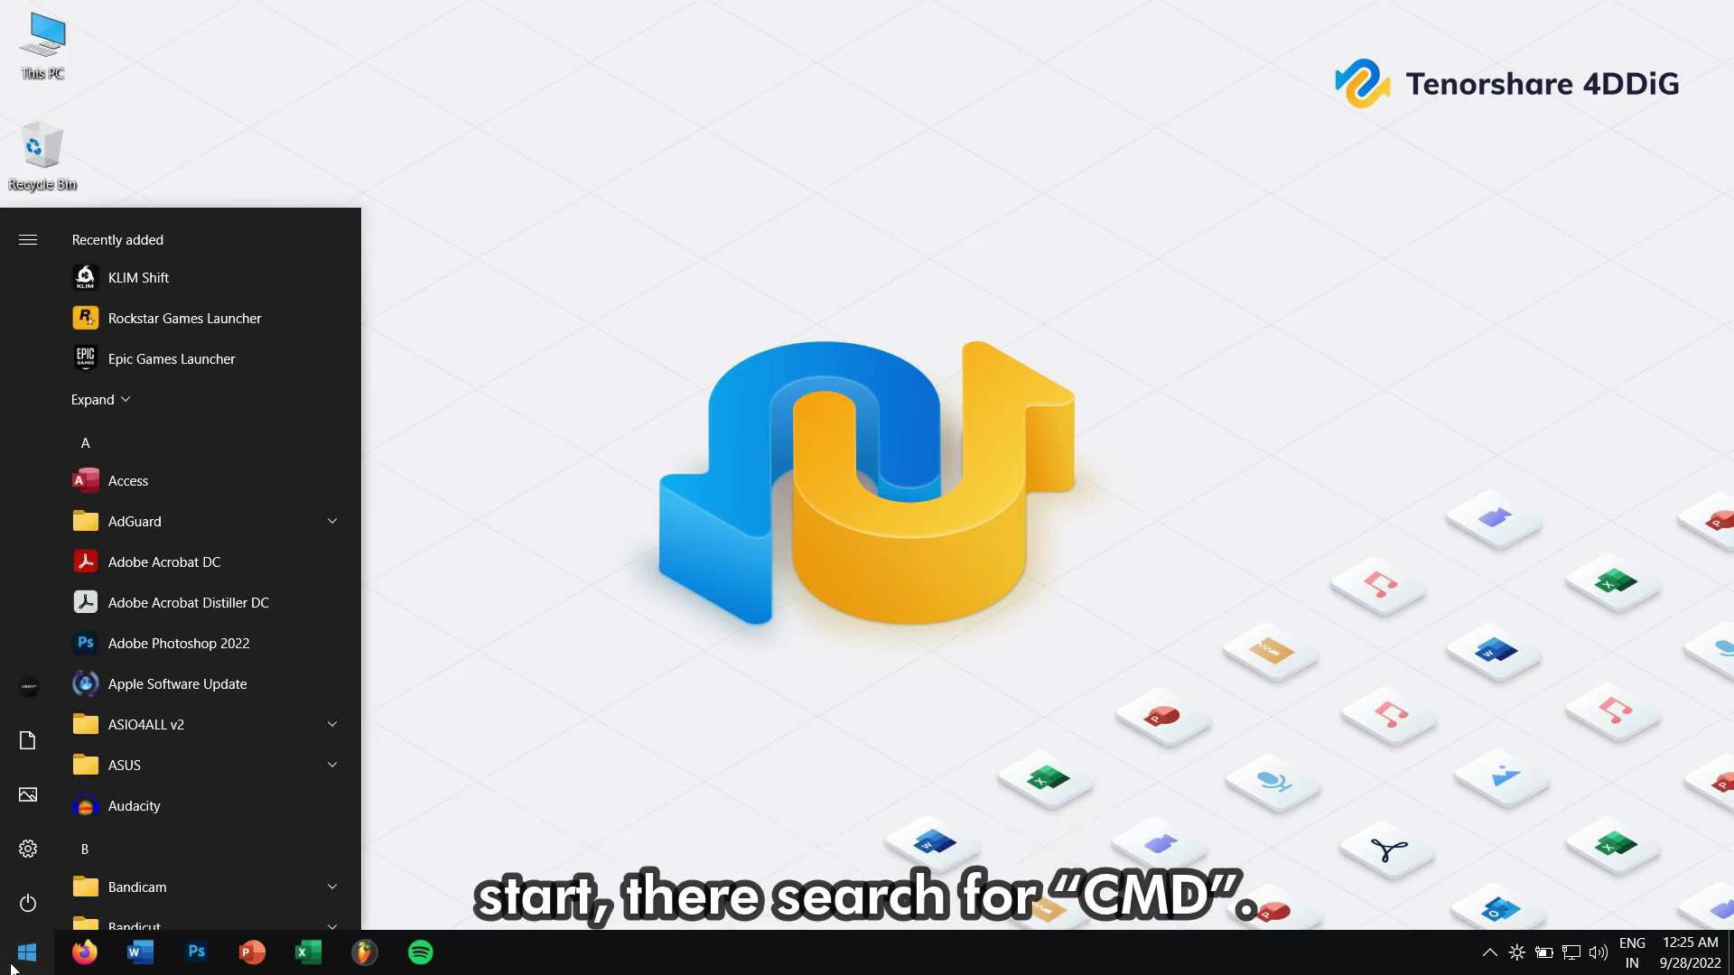
type("cmd")
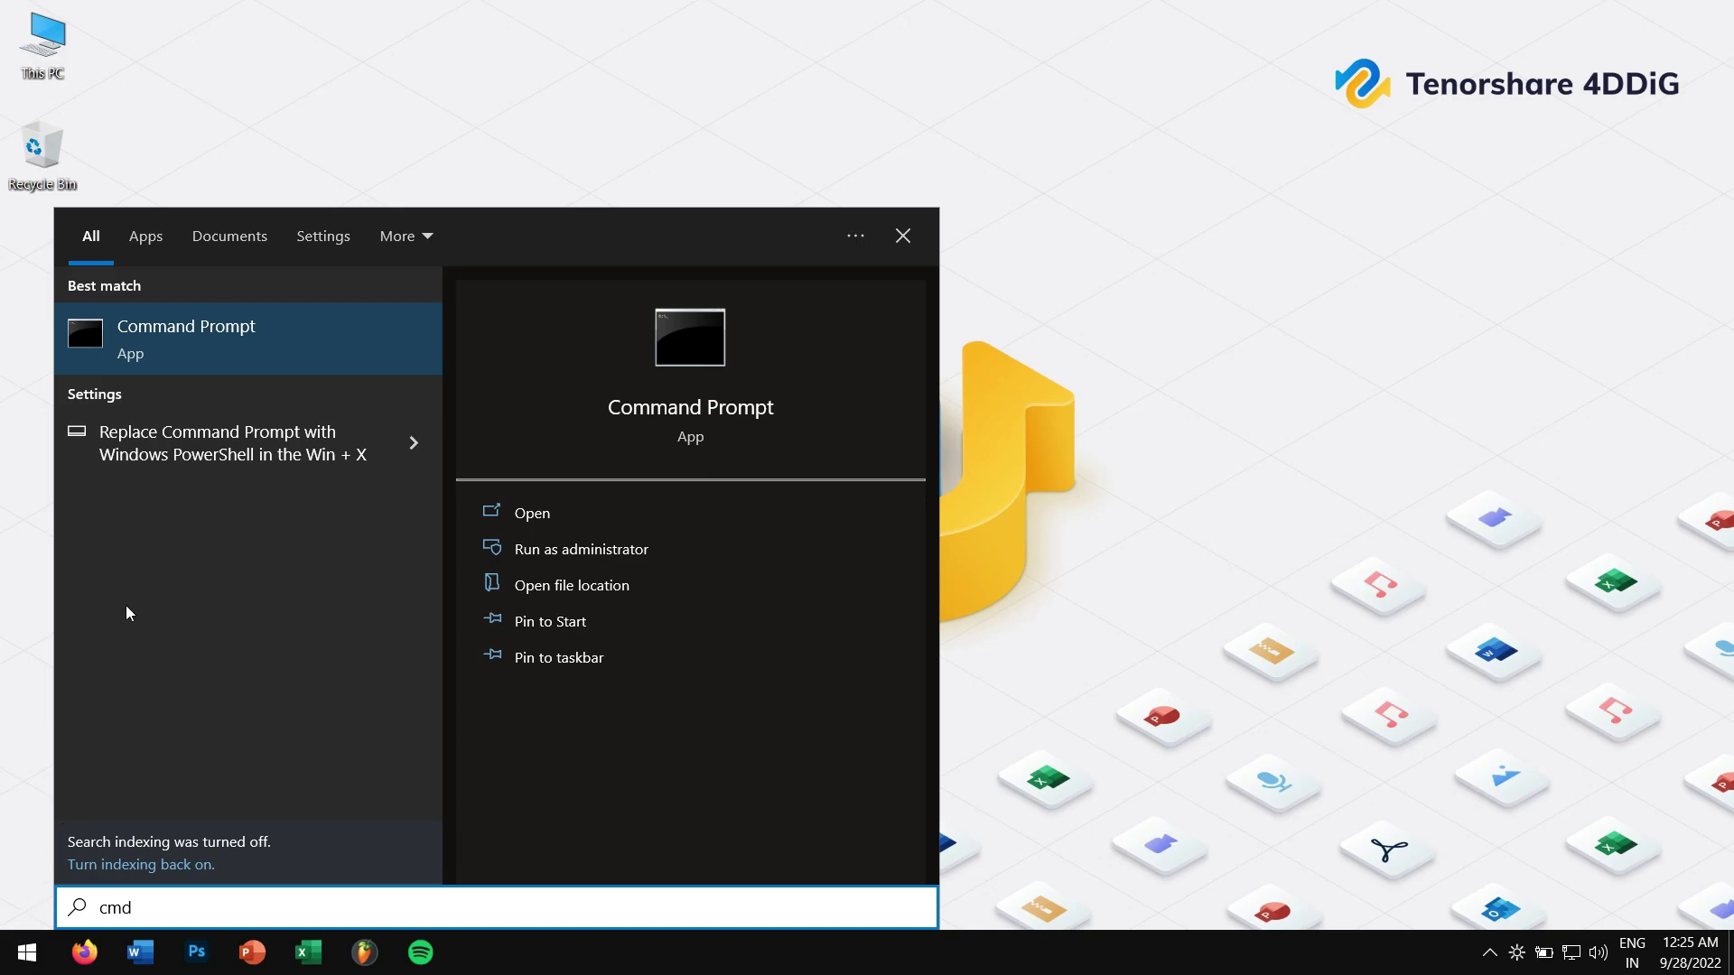
right_click(244, 345)
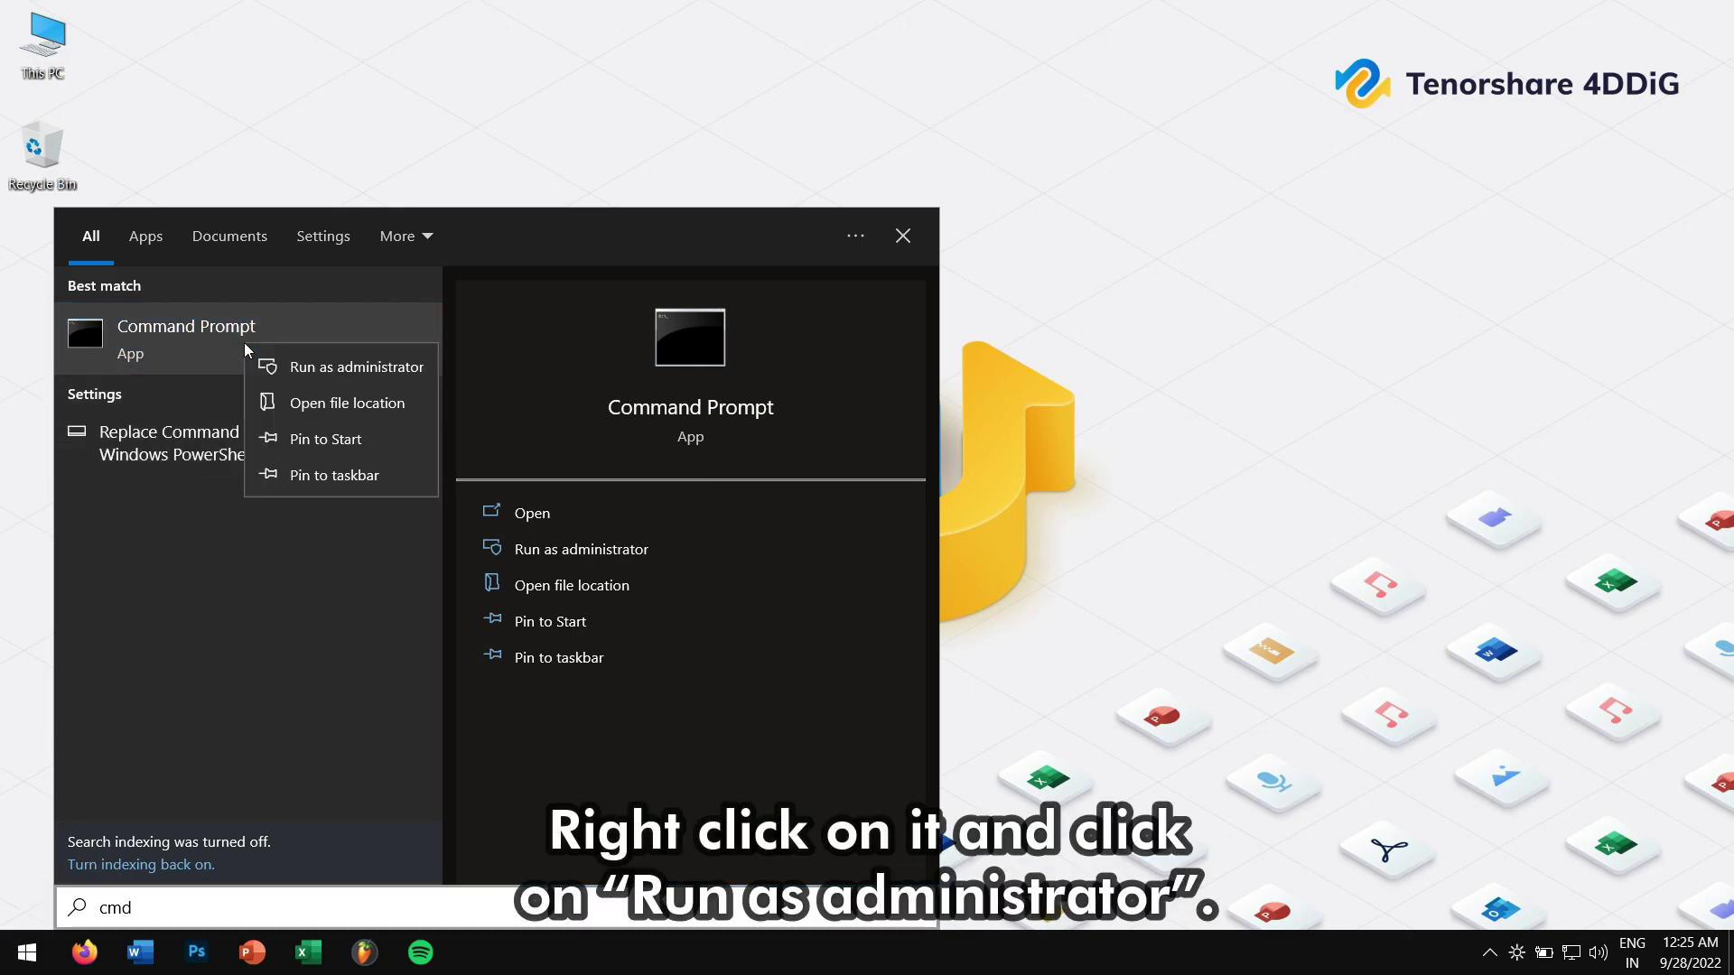
left_click(344, 375)
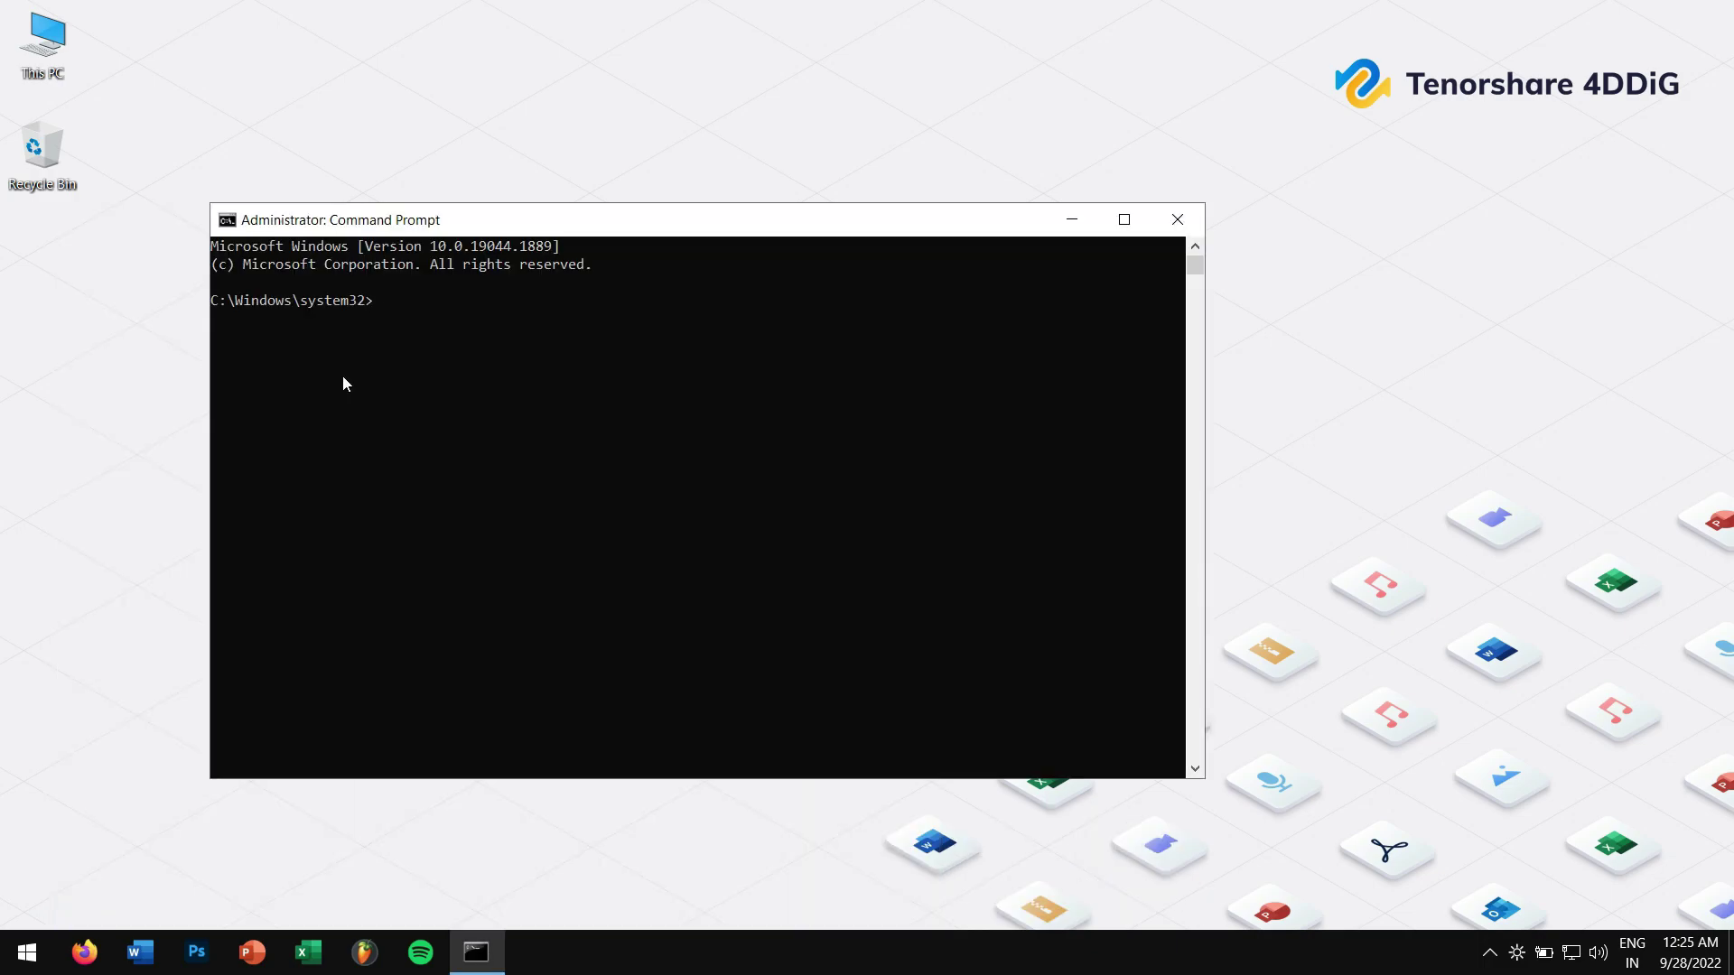
Run attrib -h -r -s /s /d F:\*.* to unhide drive F: files
type("attrib -h -r -s /s /d X:\\*.*")
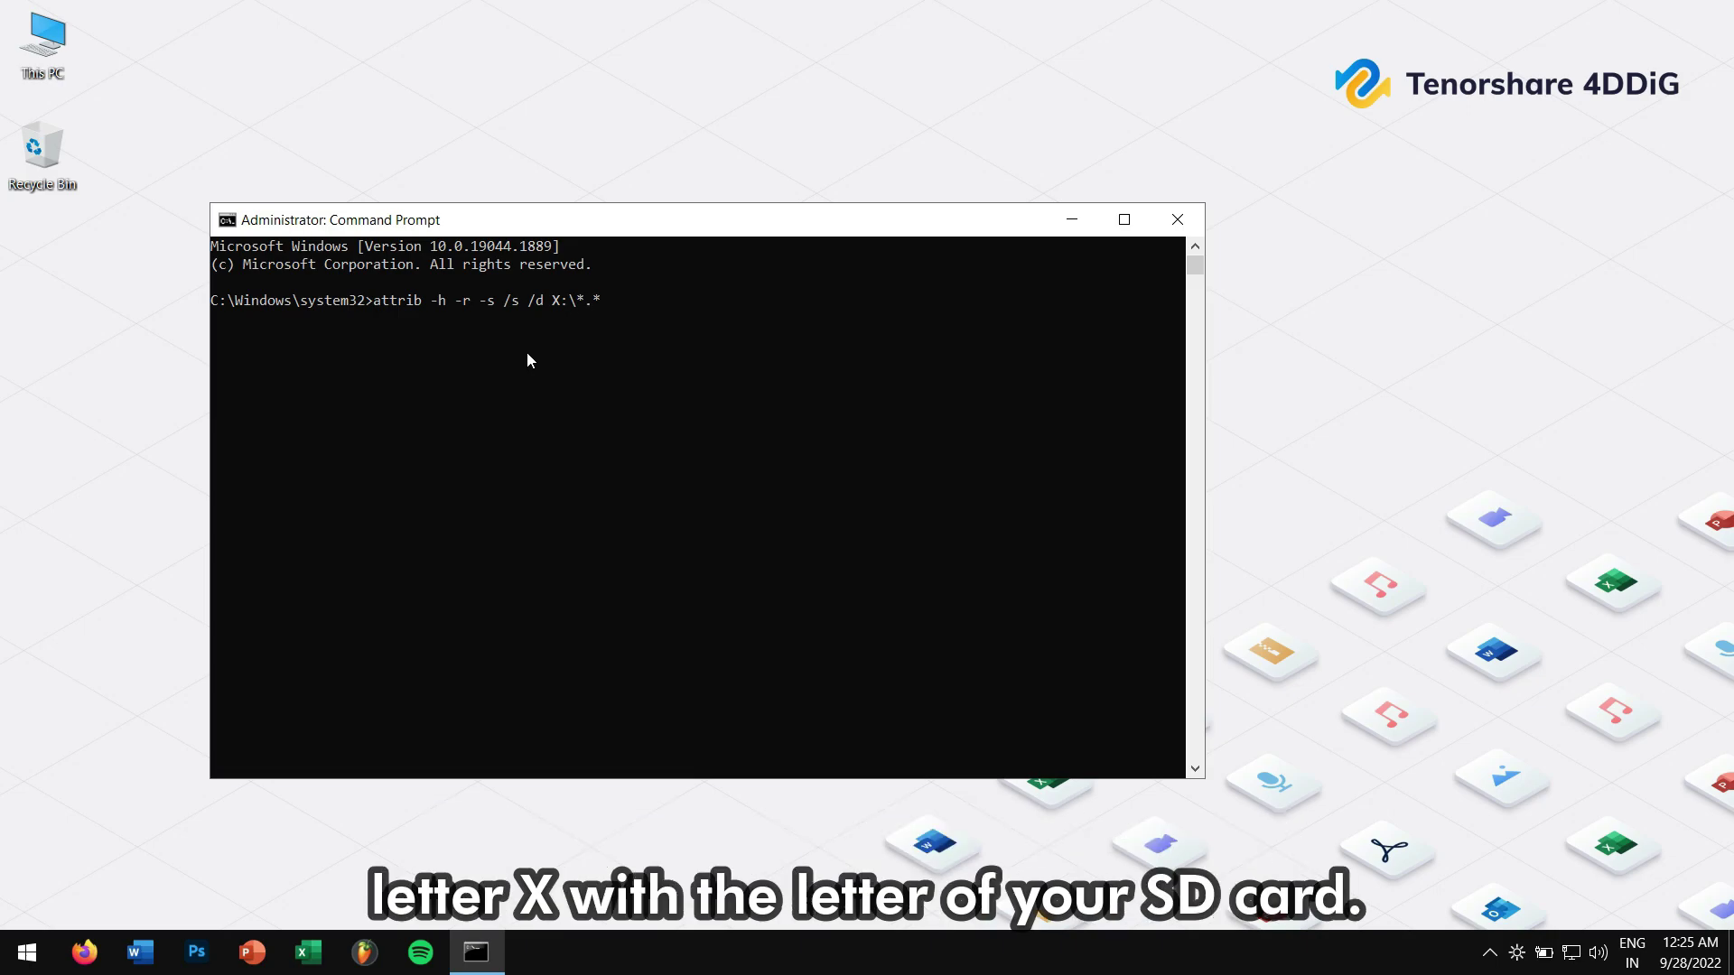
key("Left")
key("Left")
key("Left")
key("Left")
key("Left")
key("BackSpace")
type("F")
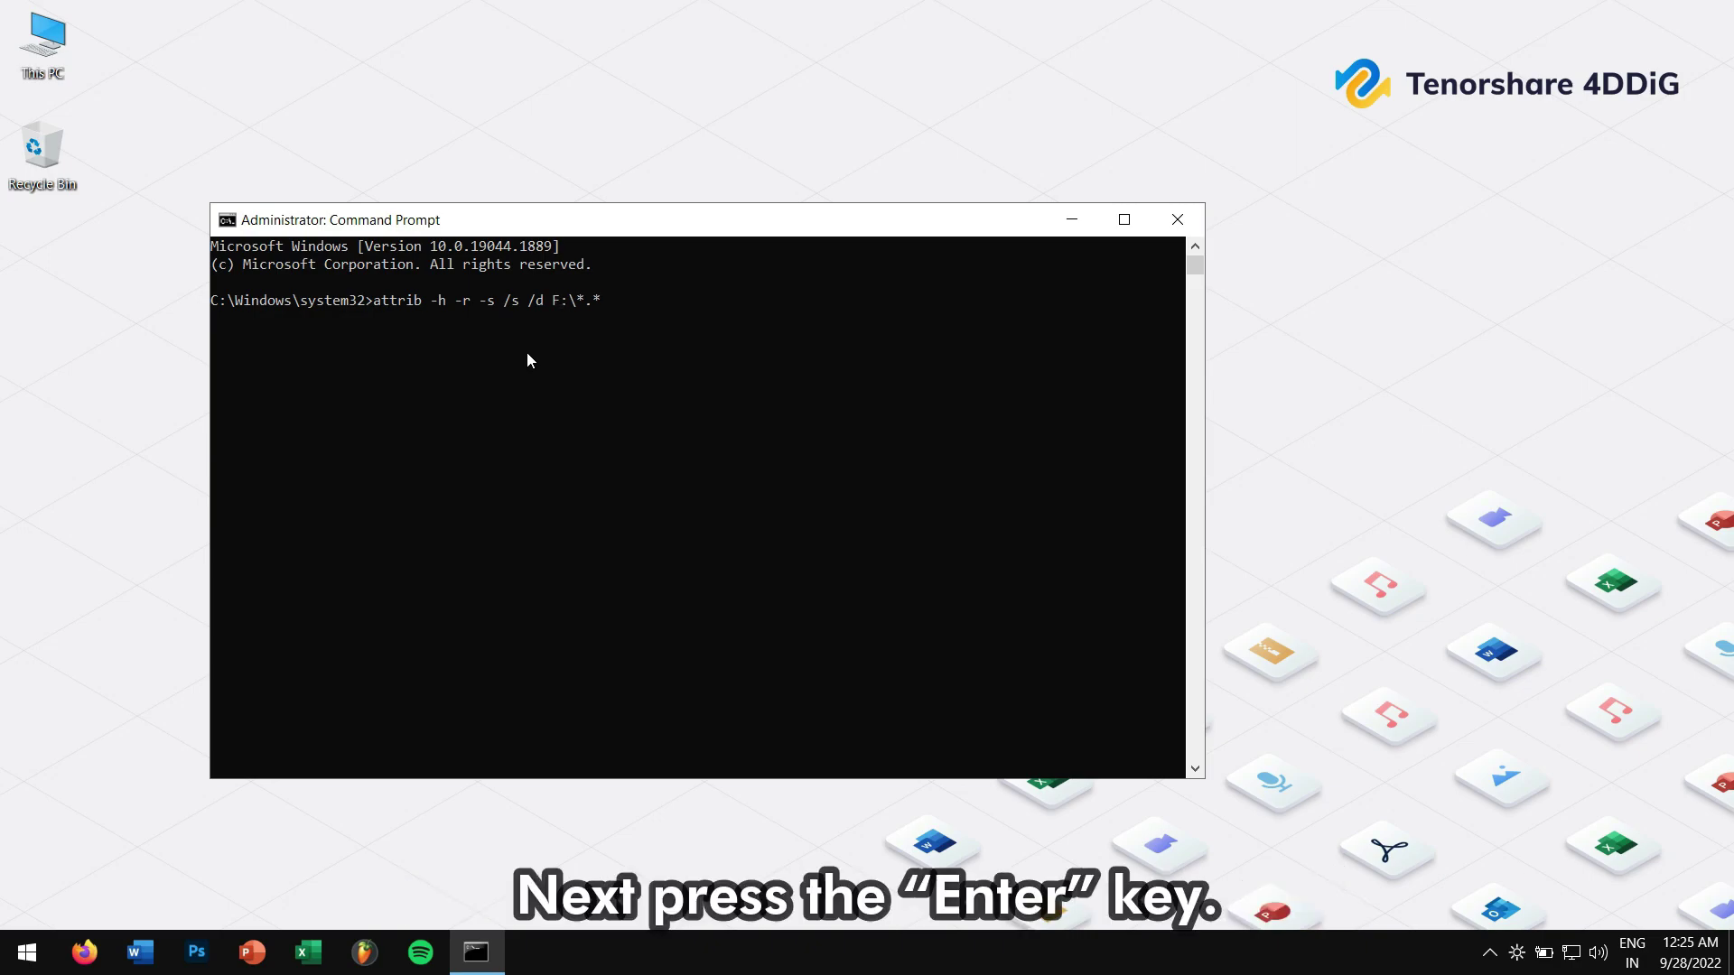
key("Return")
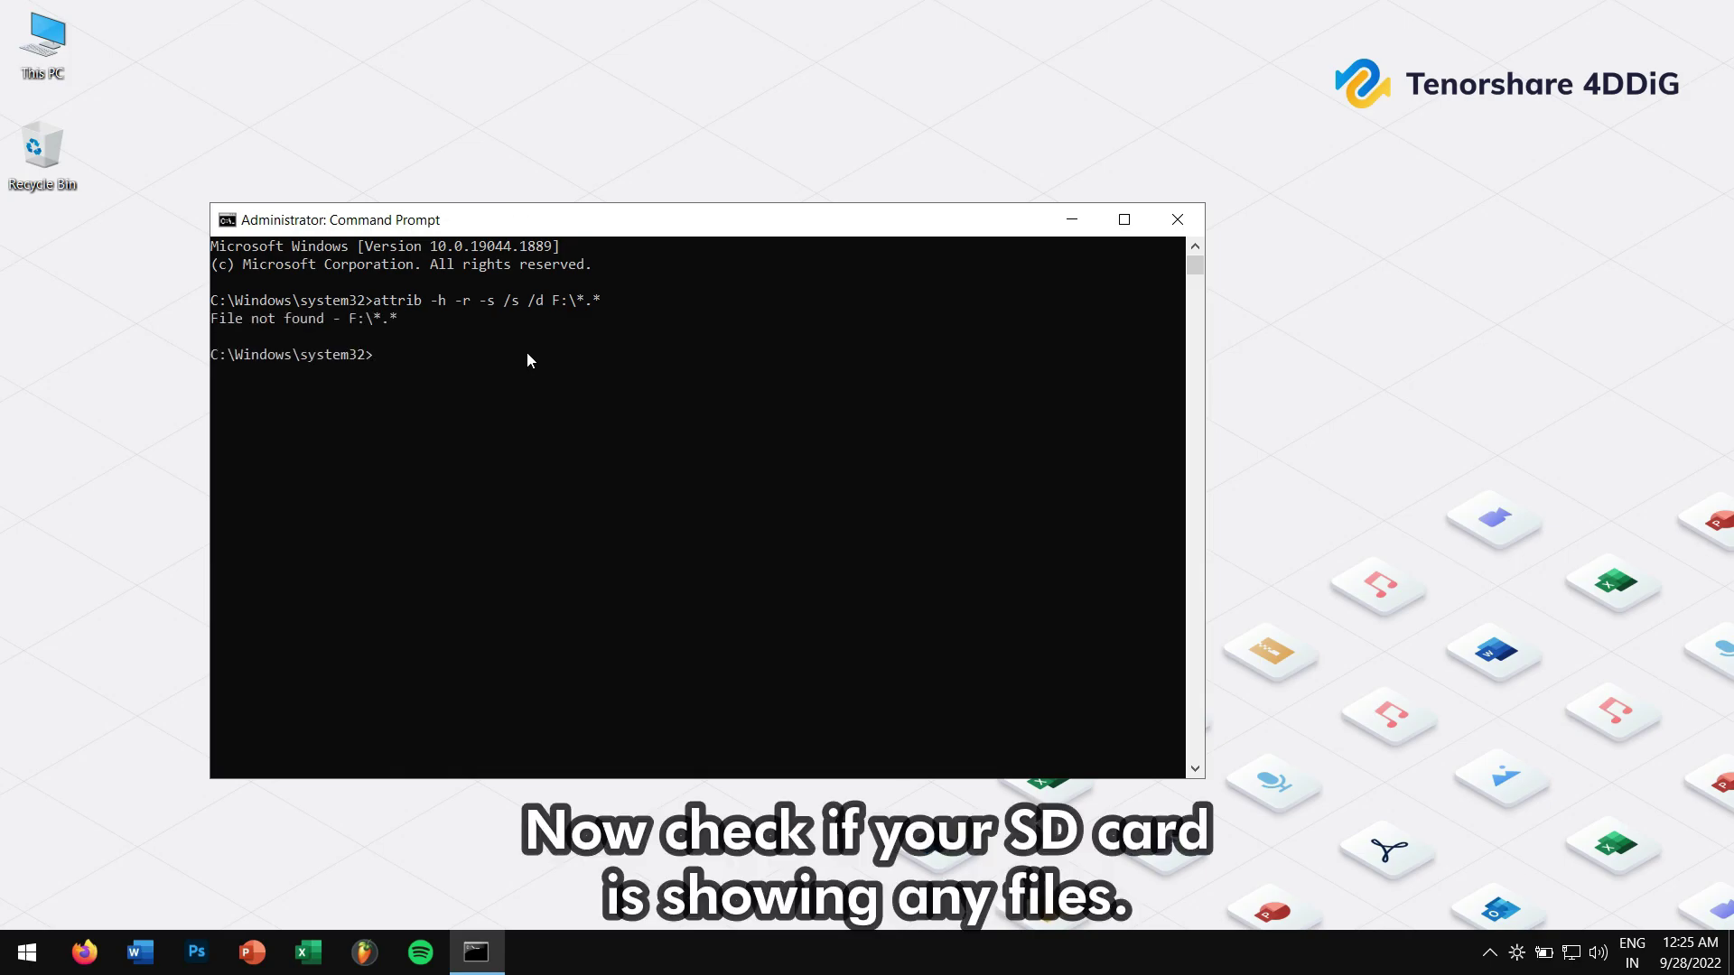
Check drive F: in This PC, close it and Command Prompt, then refresh the desktop
left_click(61, 46)
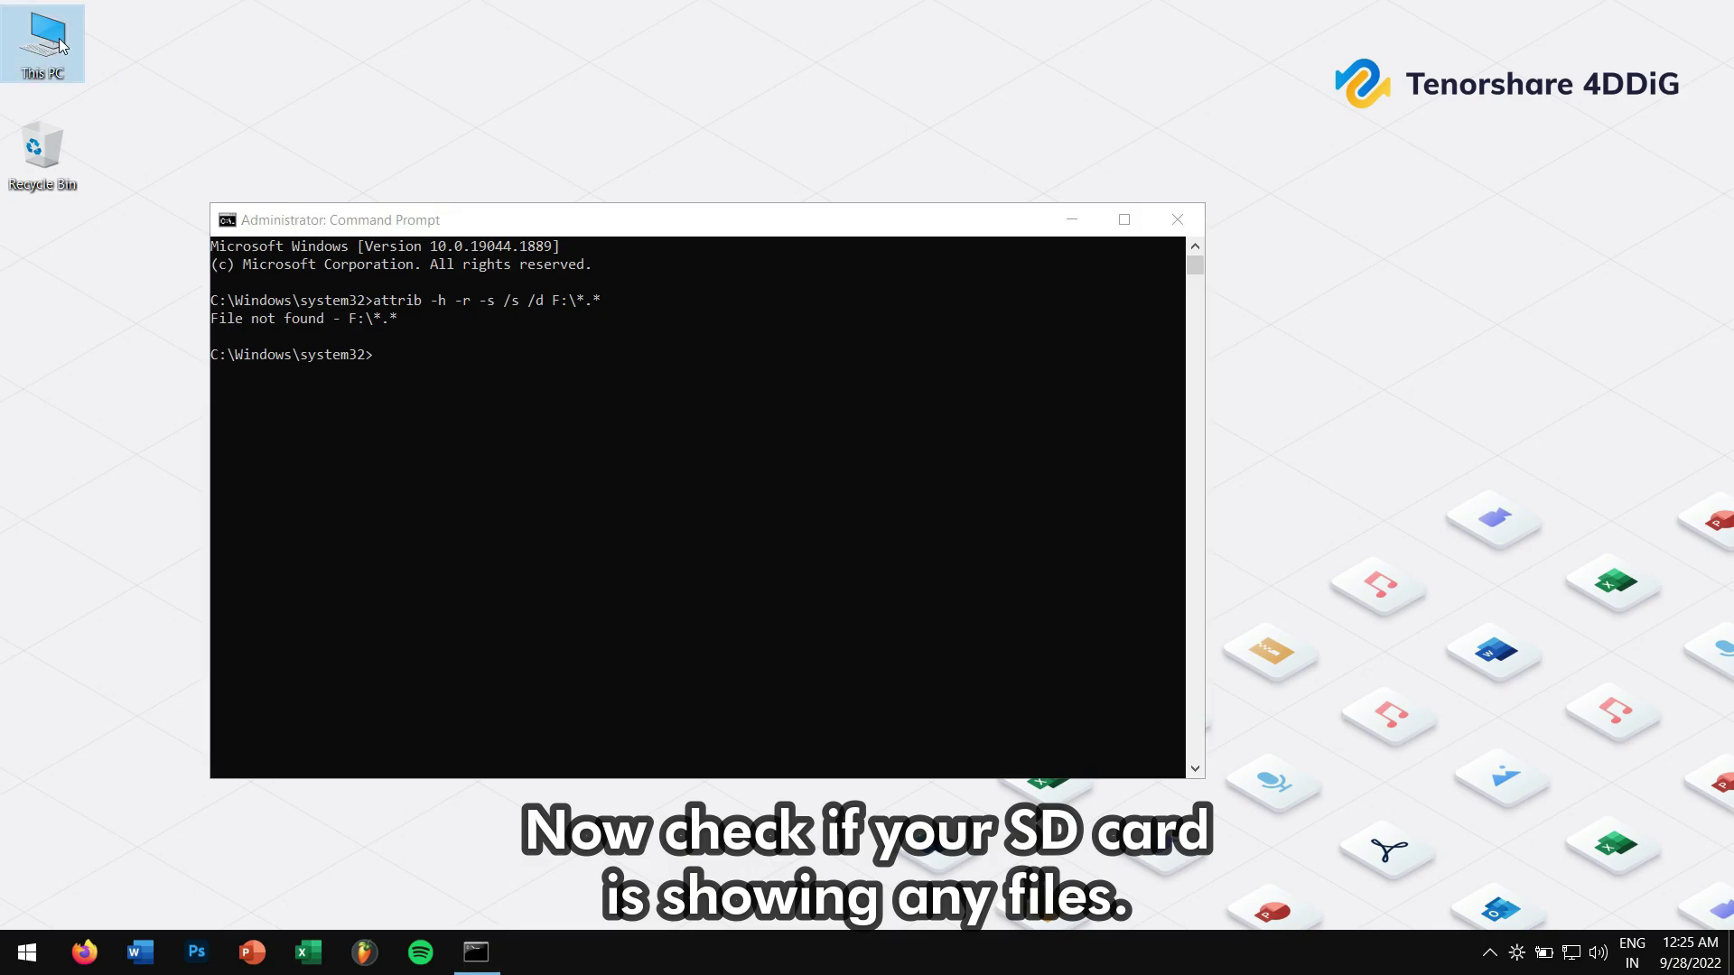
double_click(61, 45)
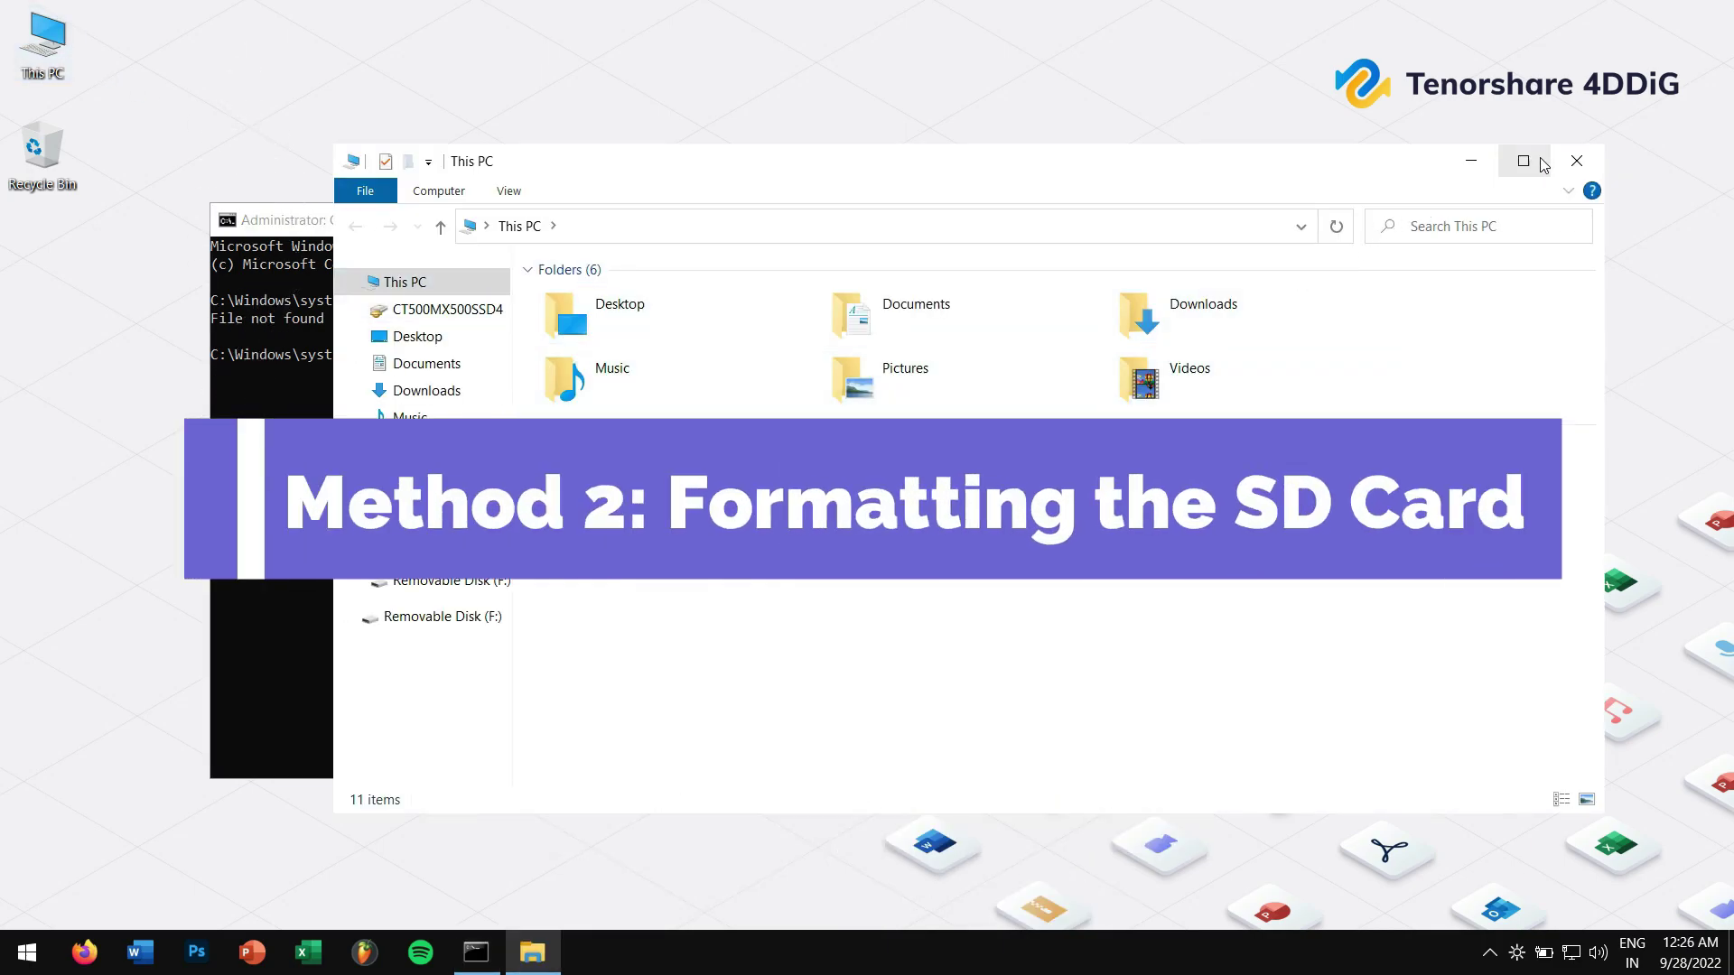
left_click(1575, 160)
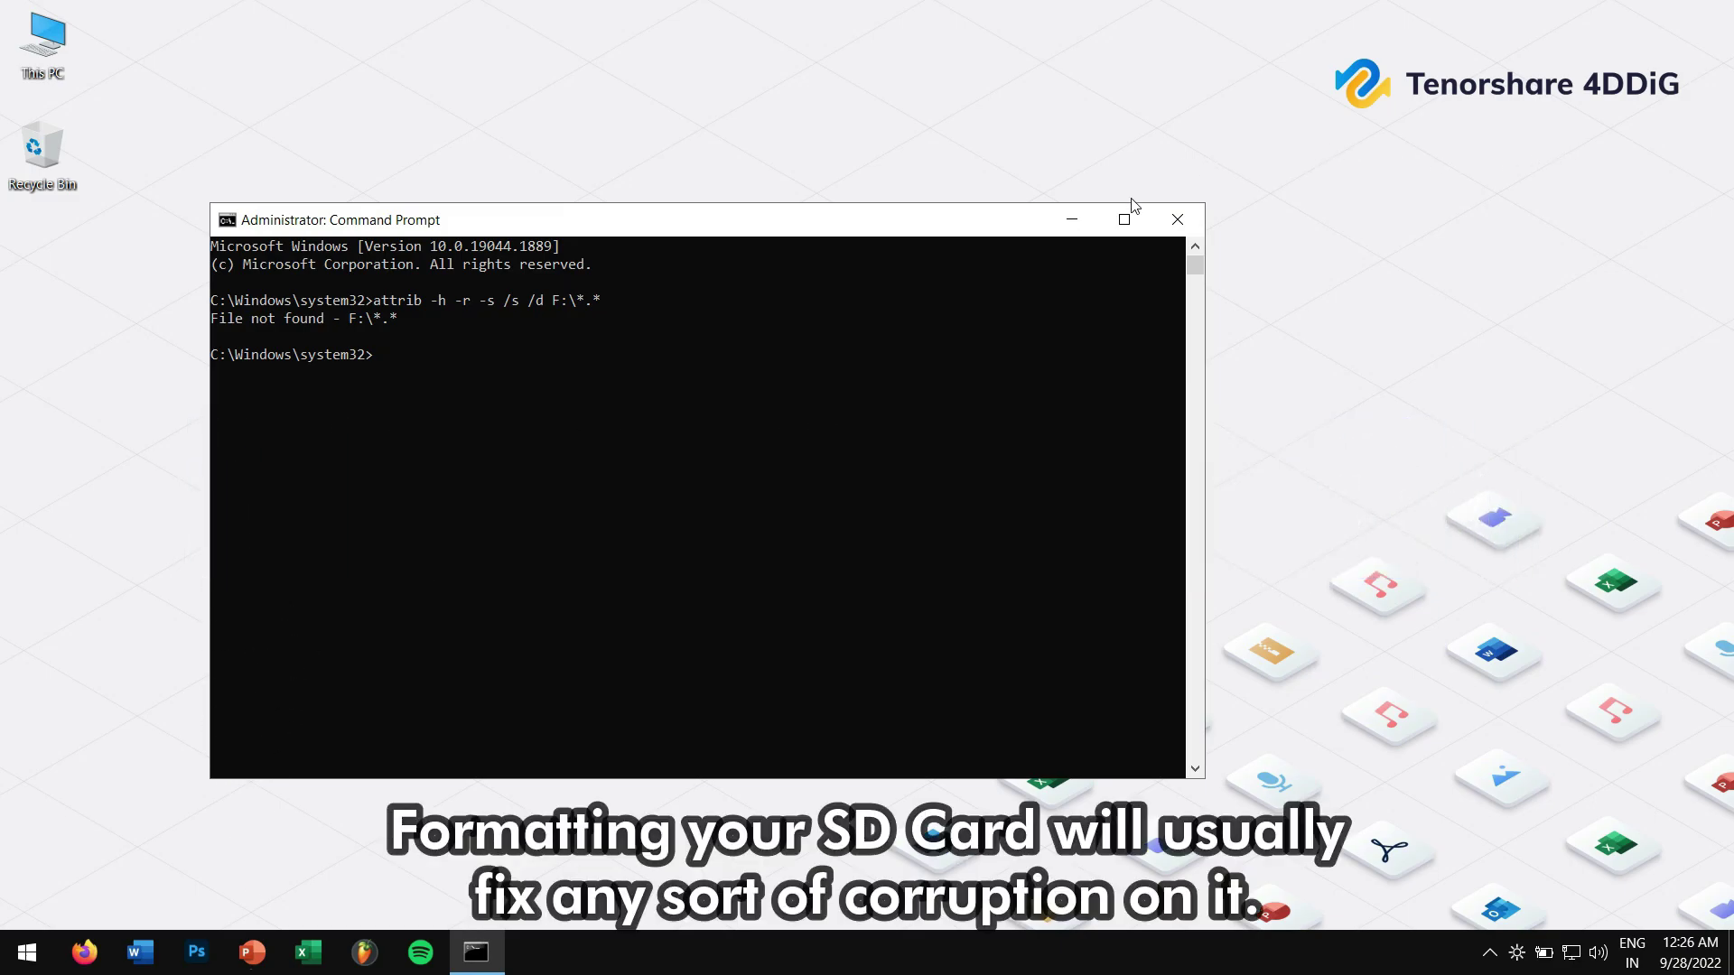
left_click(1183, 230)
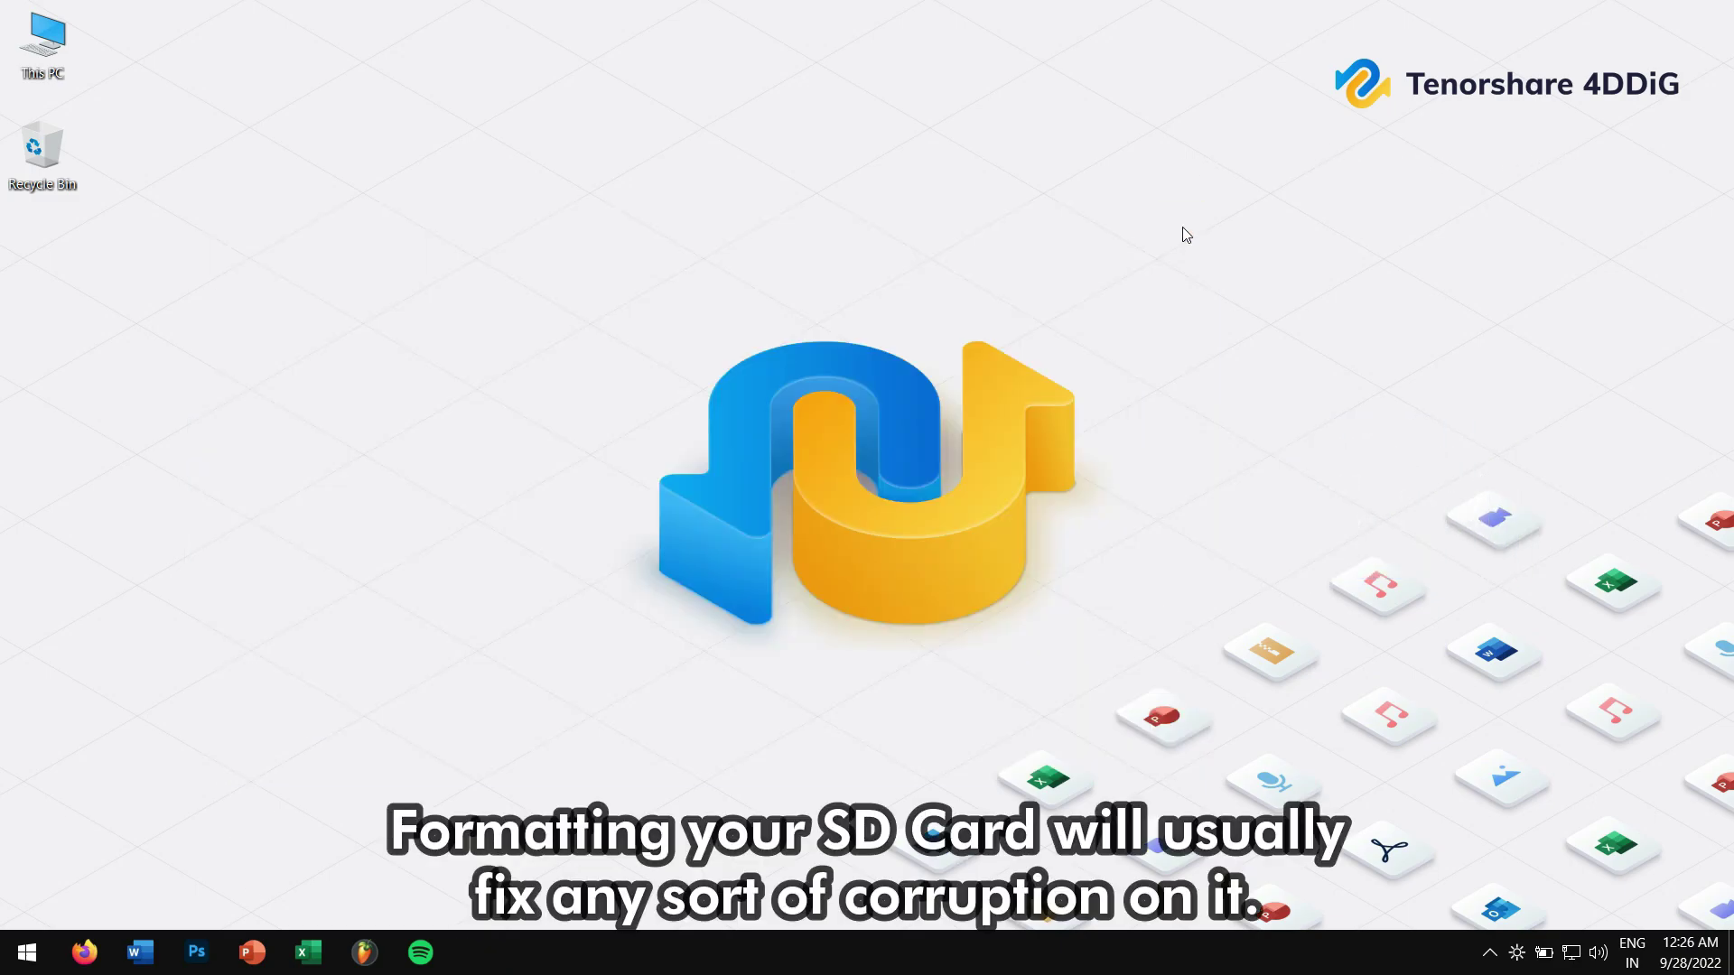
right_click(381, 179)
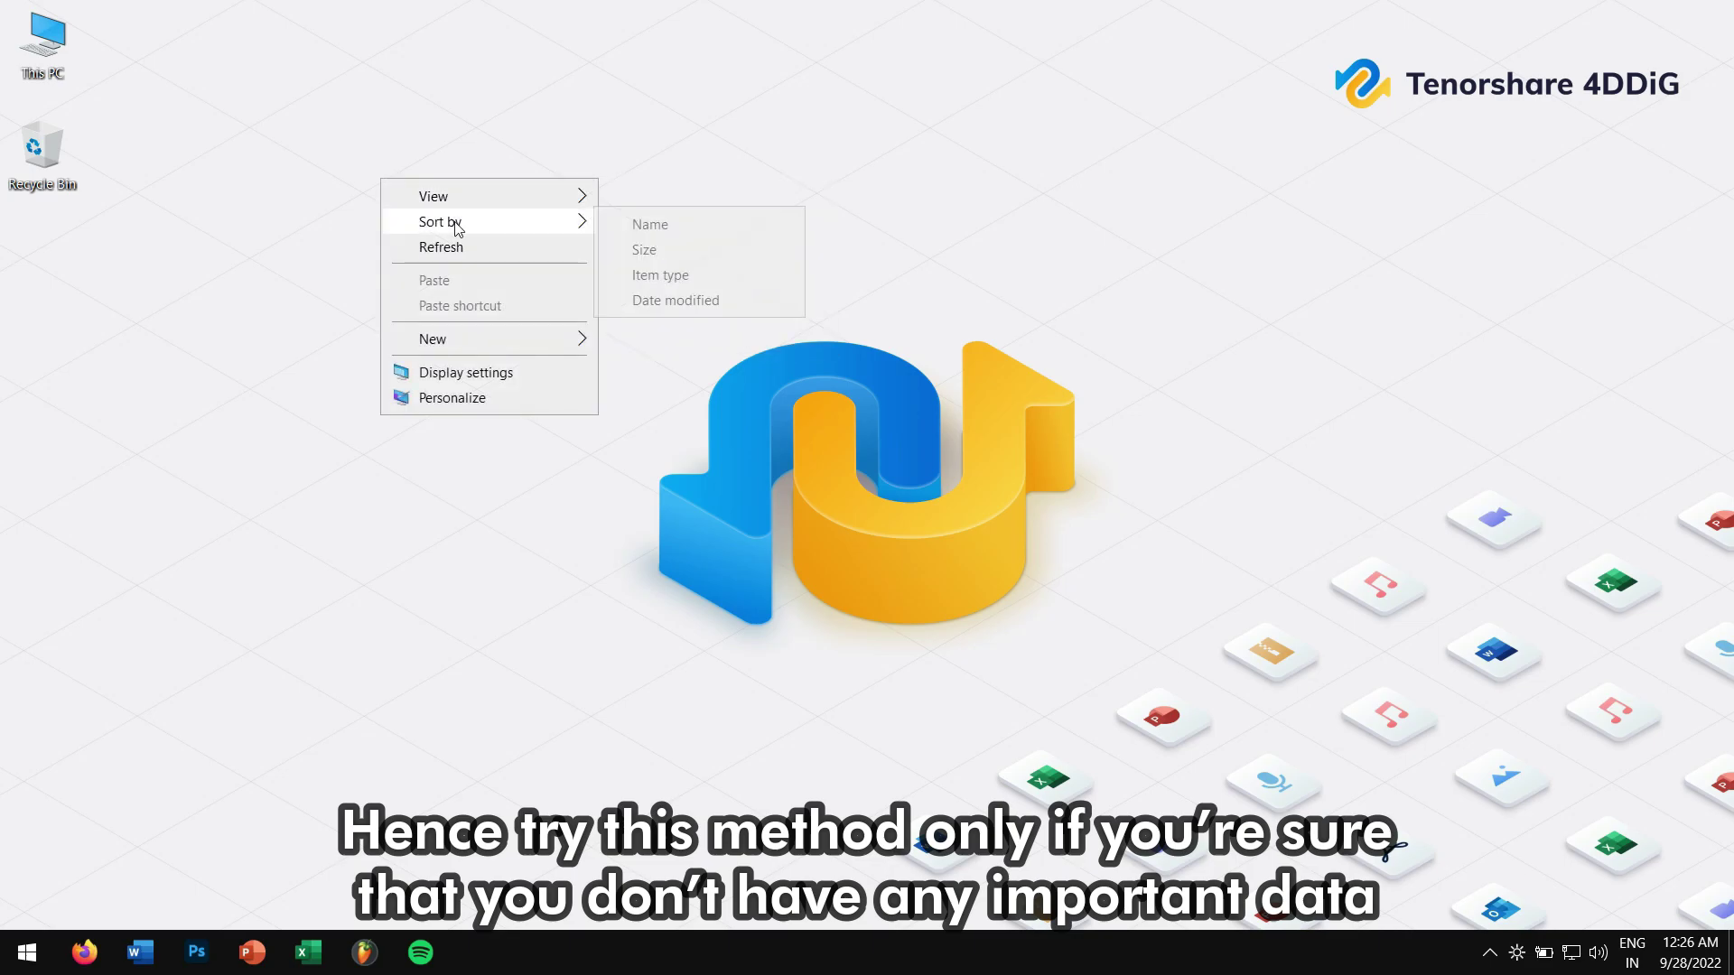
left_click(511, 252)
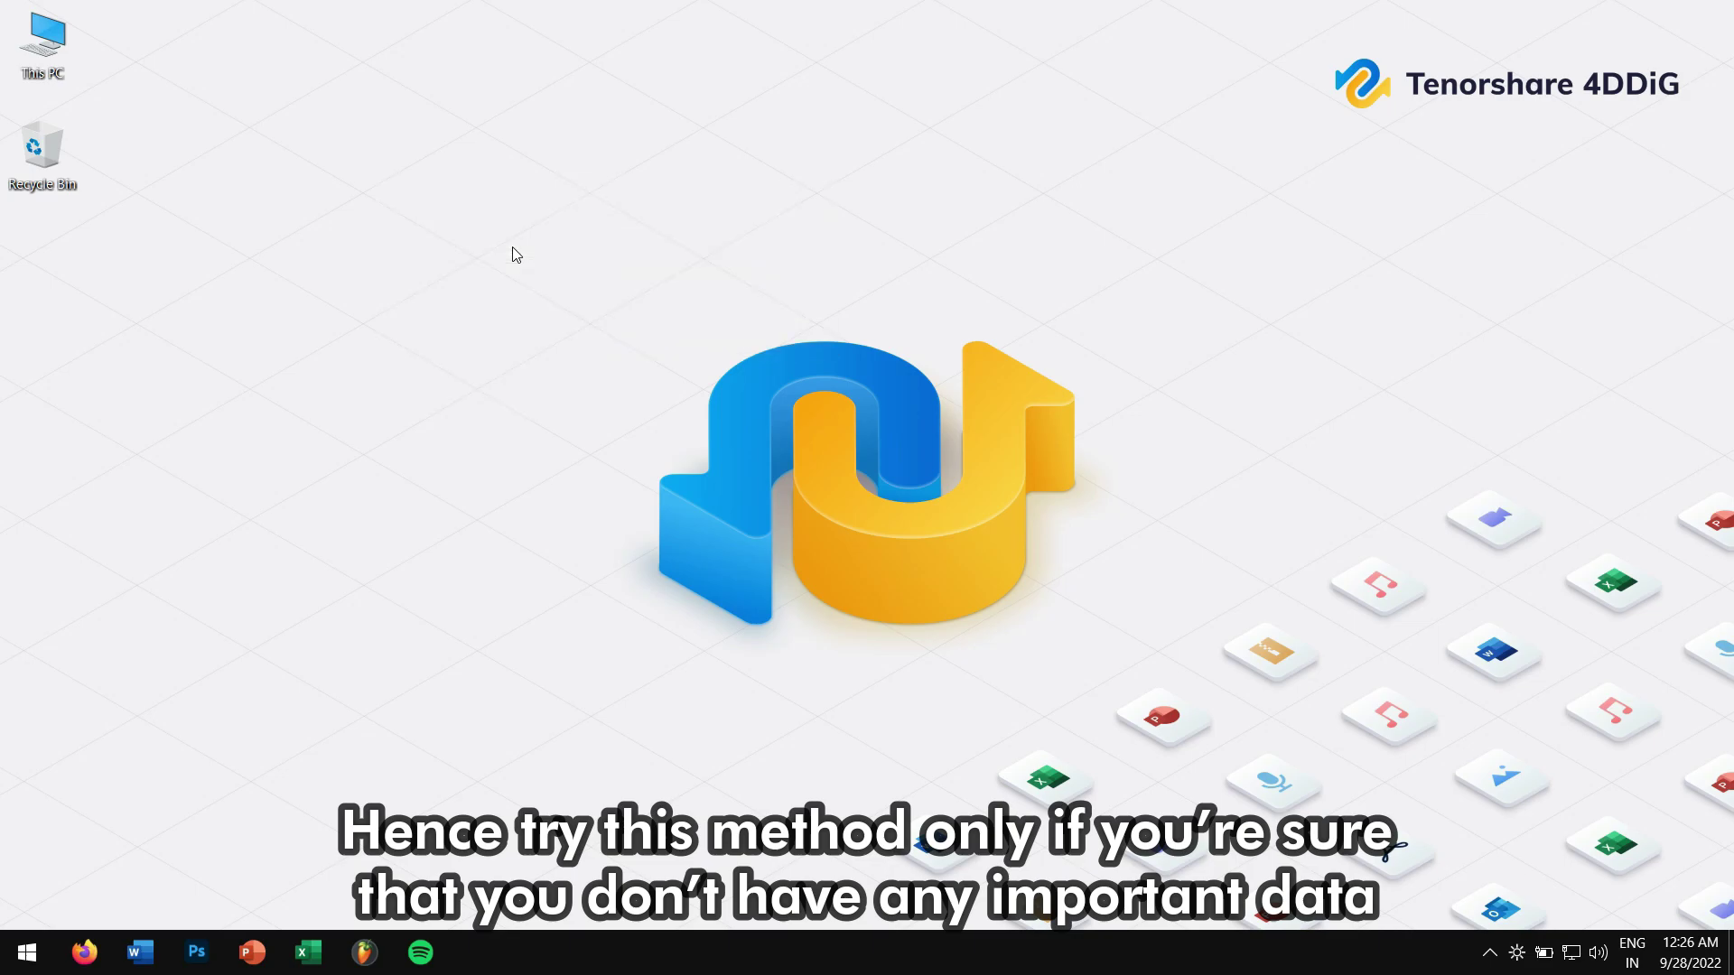
double_click(38, 56)
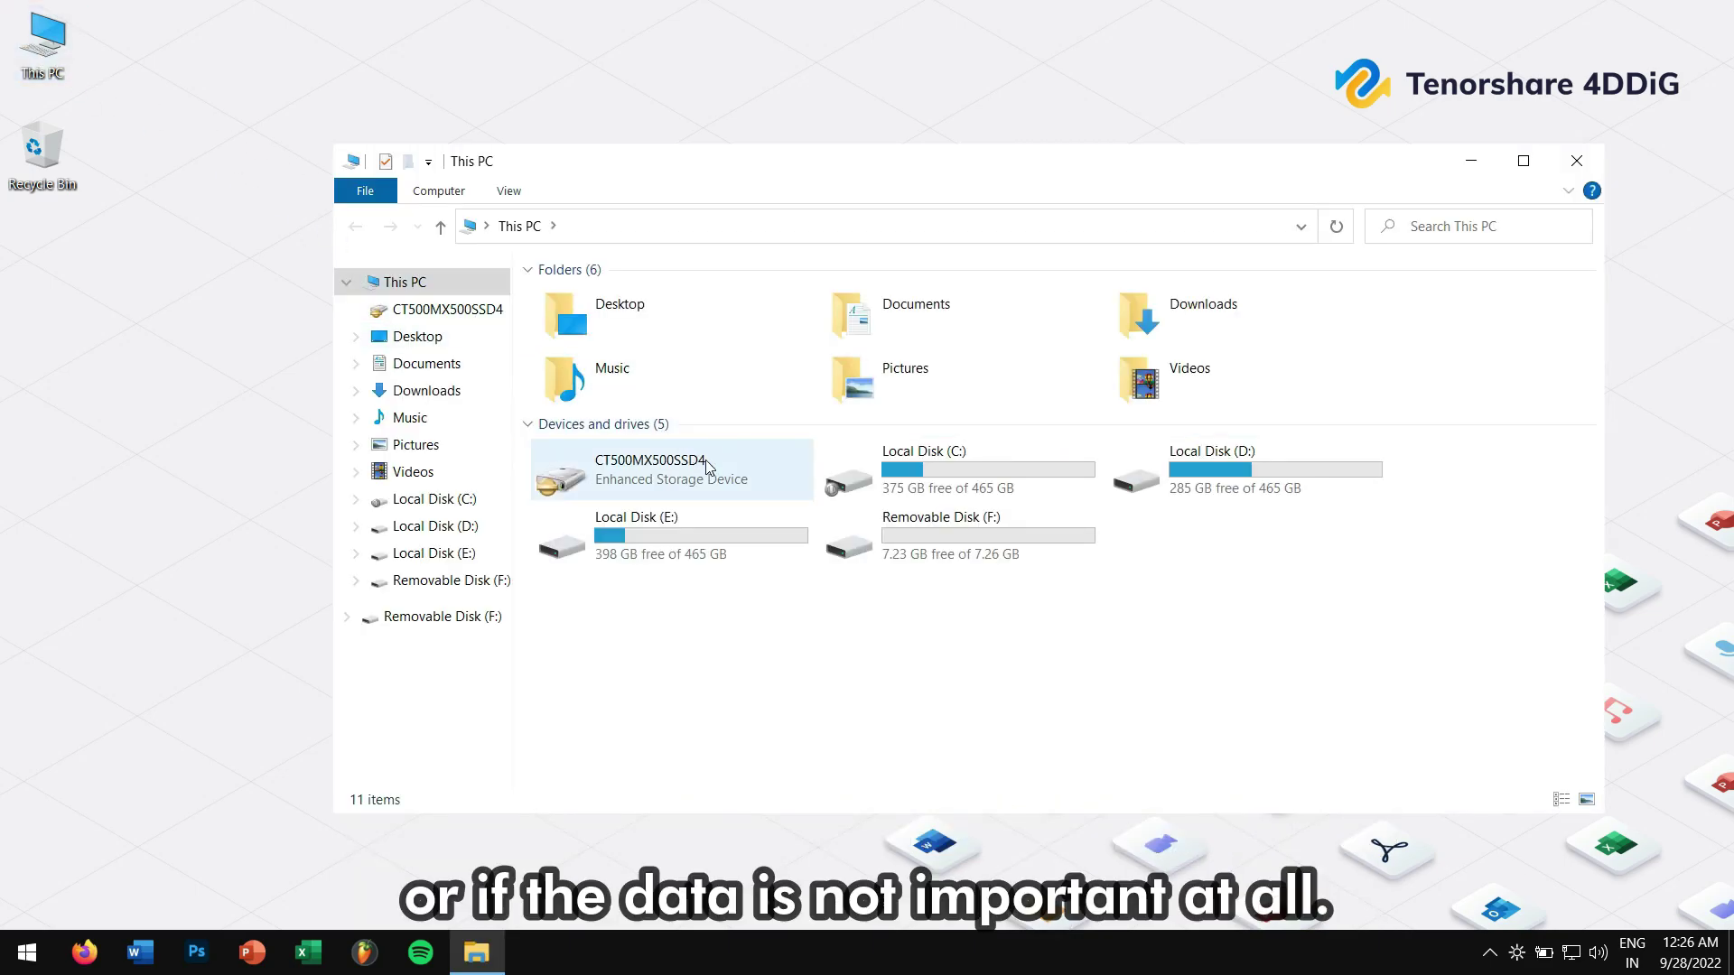
left_click_drag(890, 605, 978, 539)
left_click(968, 635)
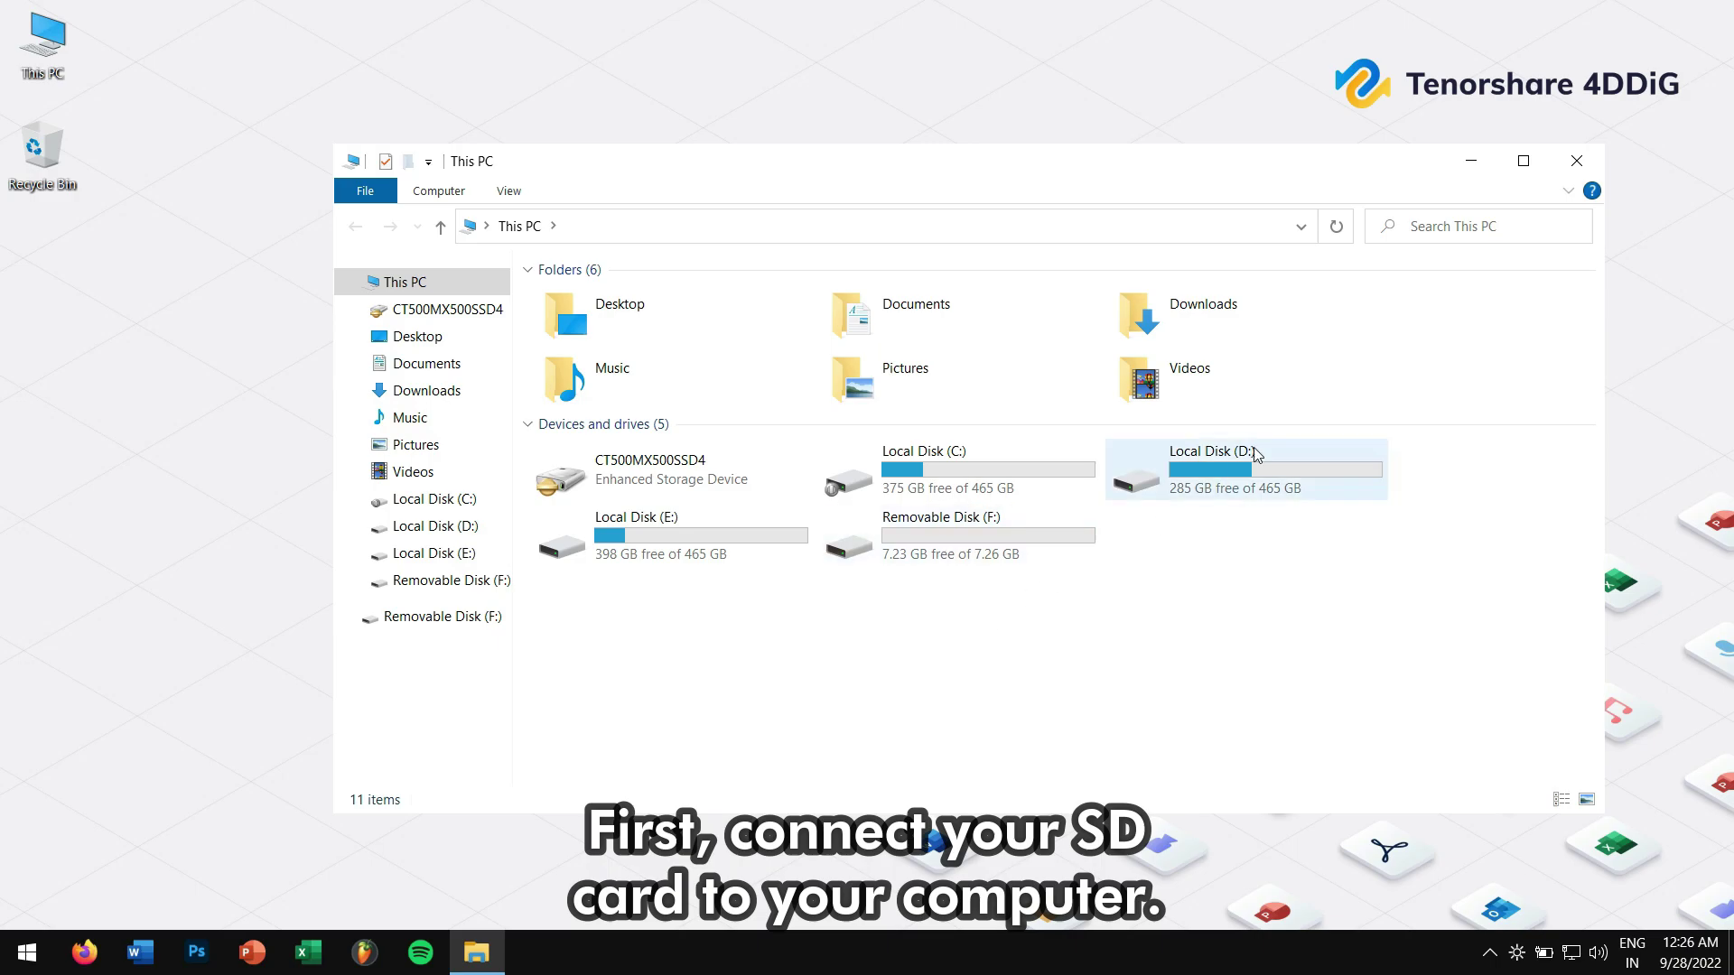
left_click(1578, 160)
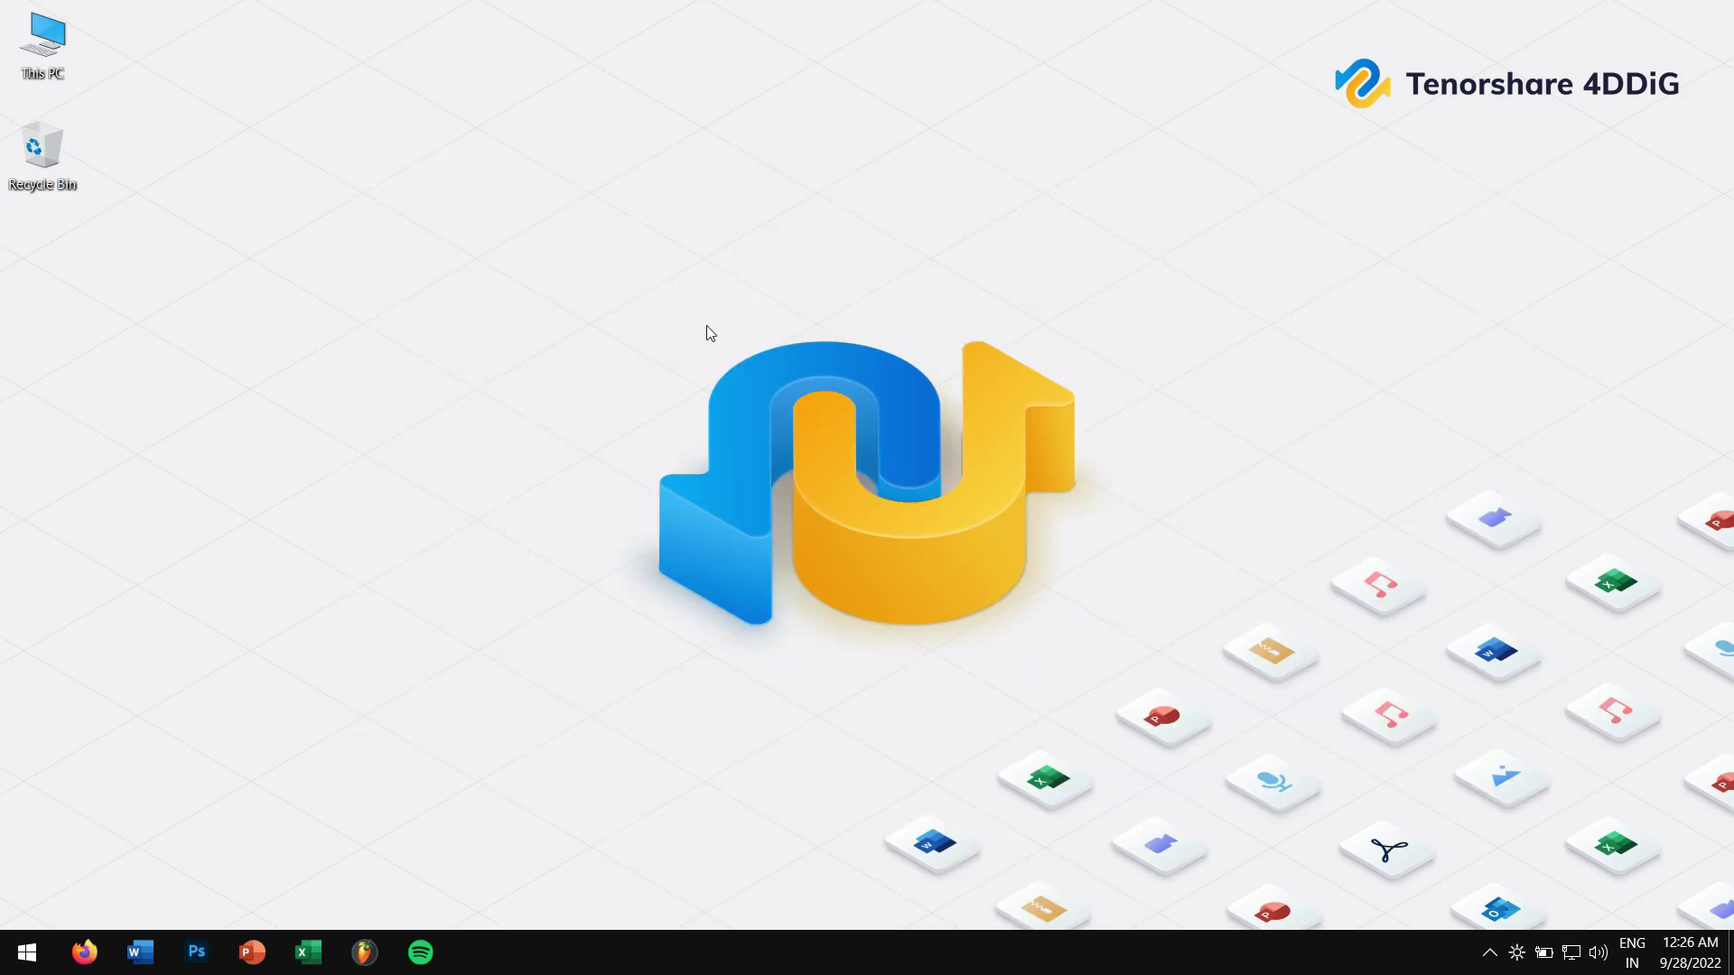
double_click(63, 40)
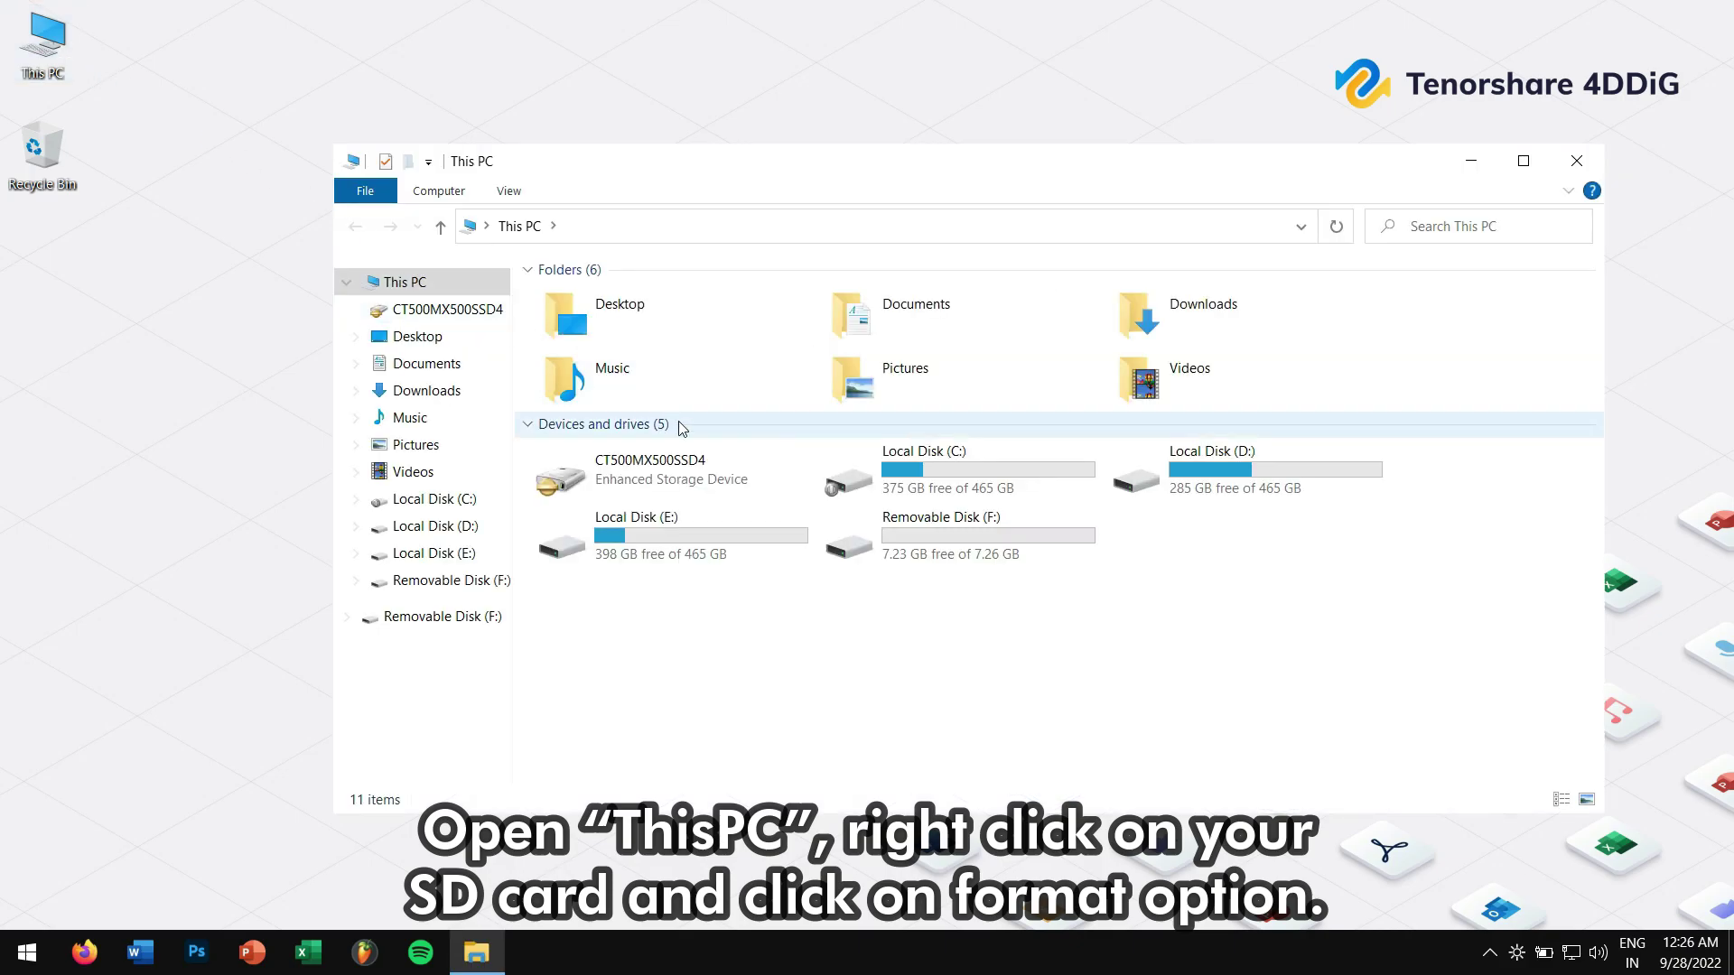
right_click(908, 539)
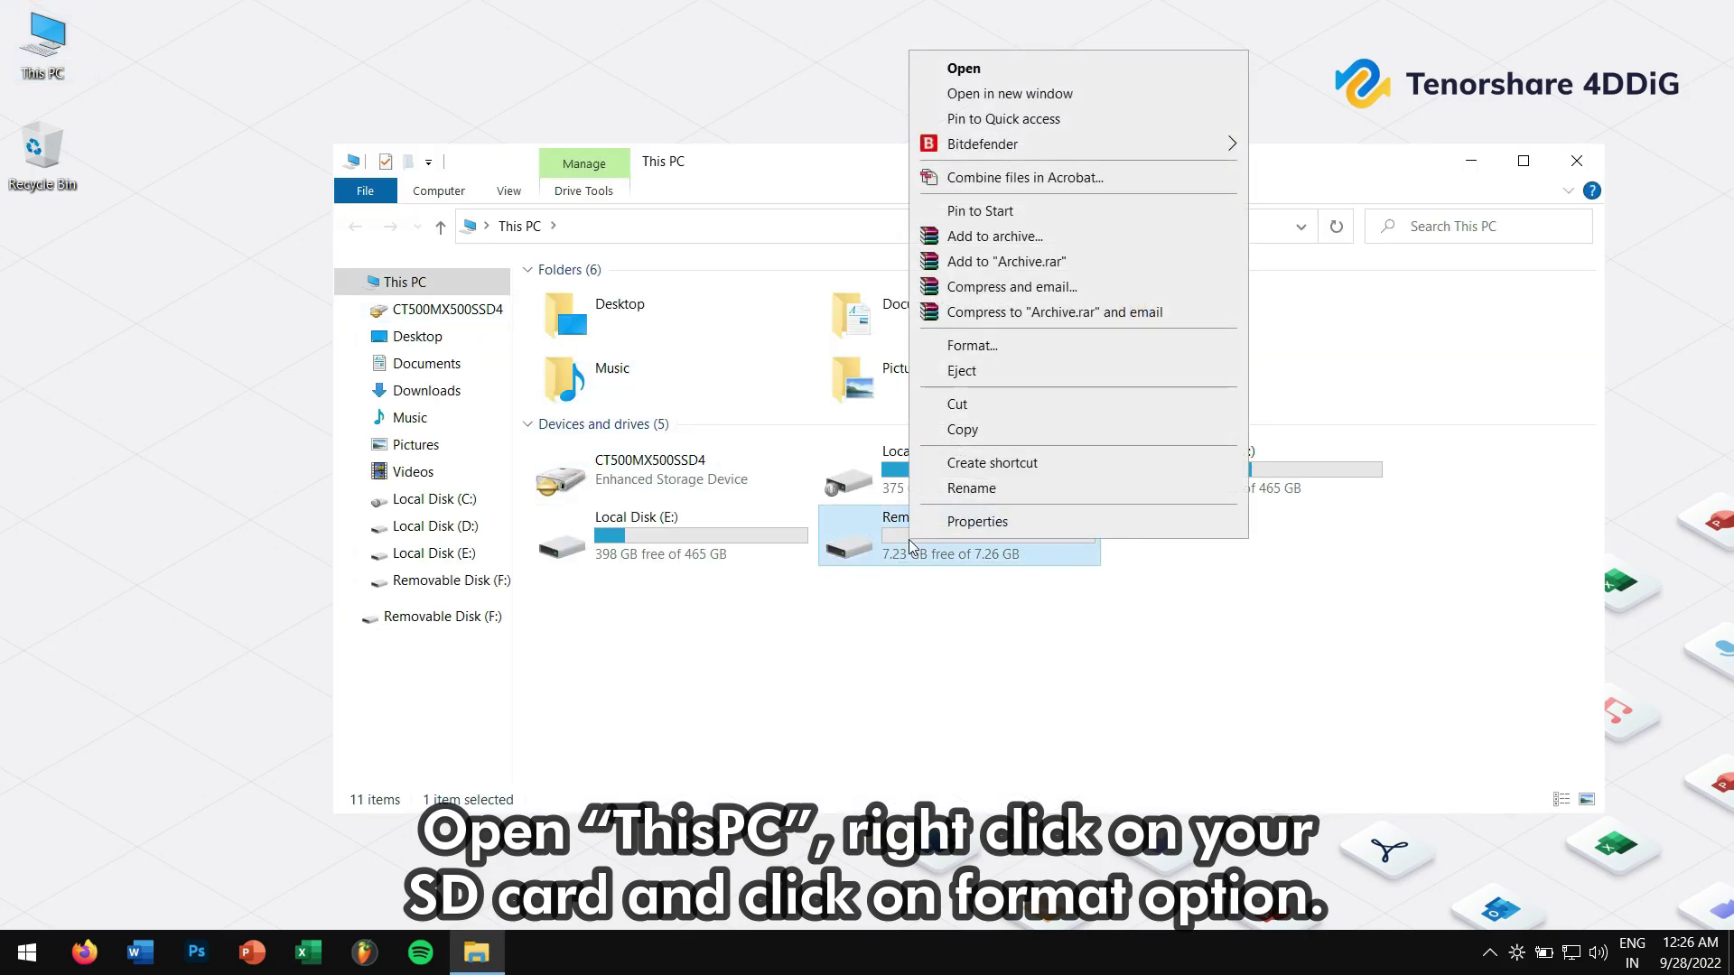
left_click(1071, 348)
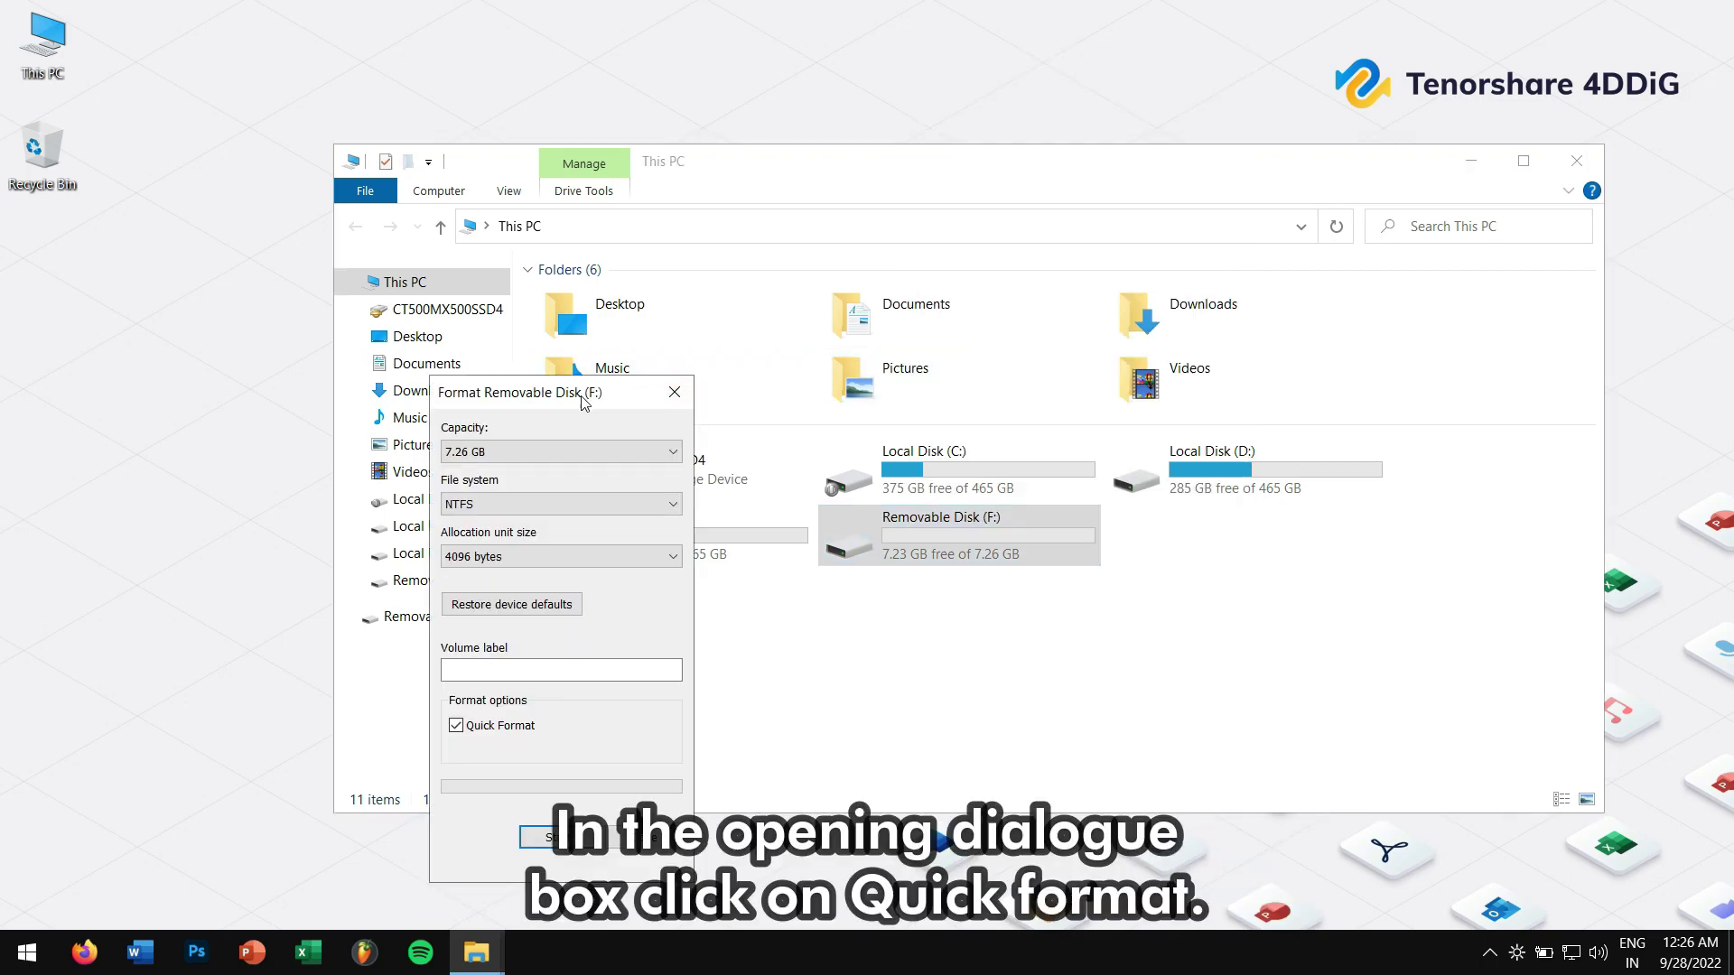
left_click_drag(584, 401, 962, 305)
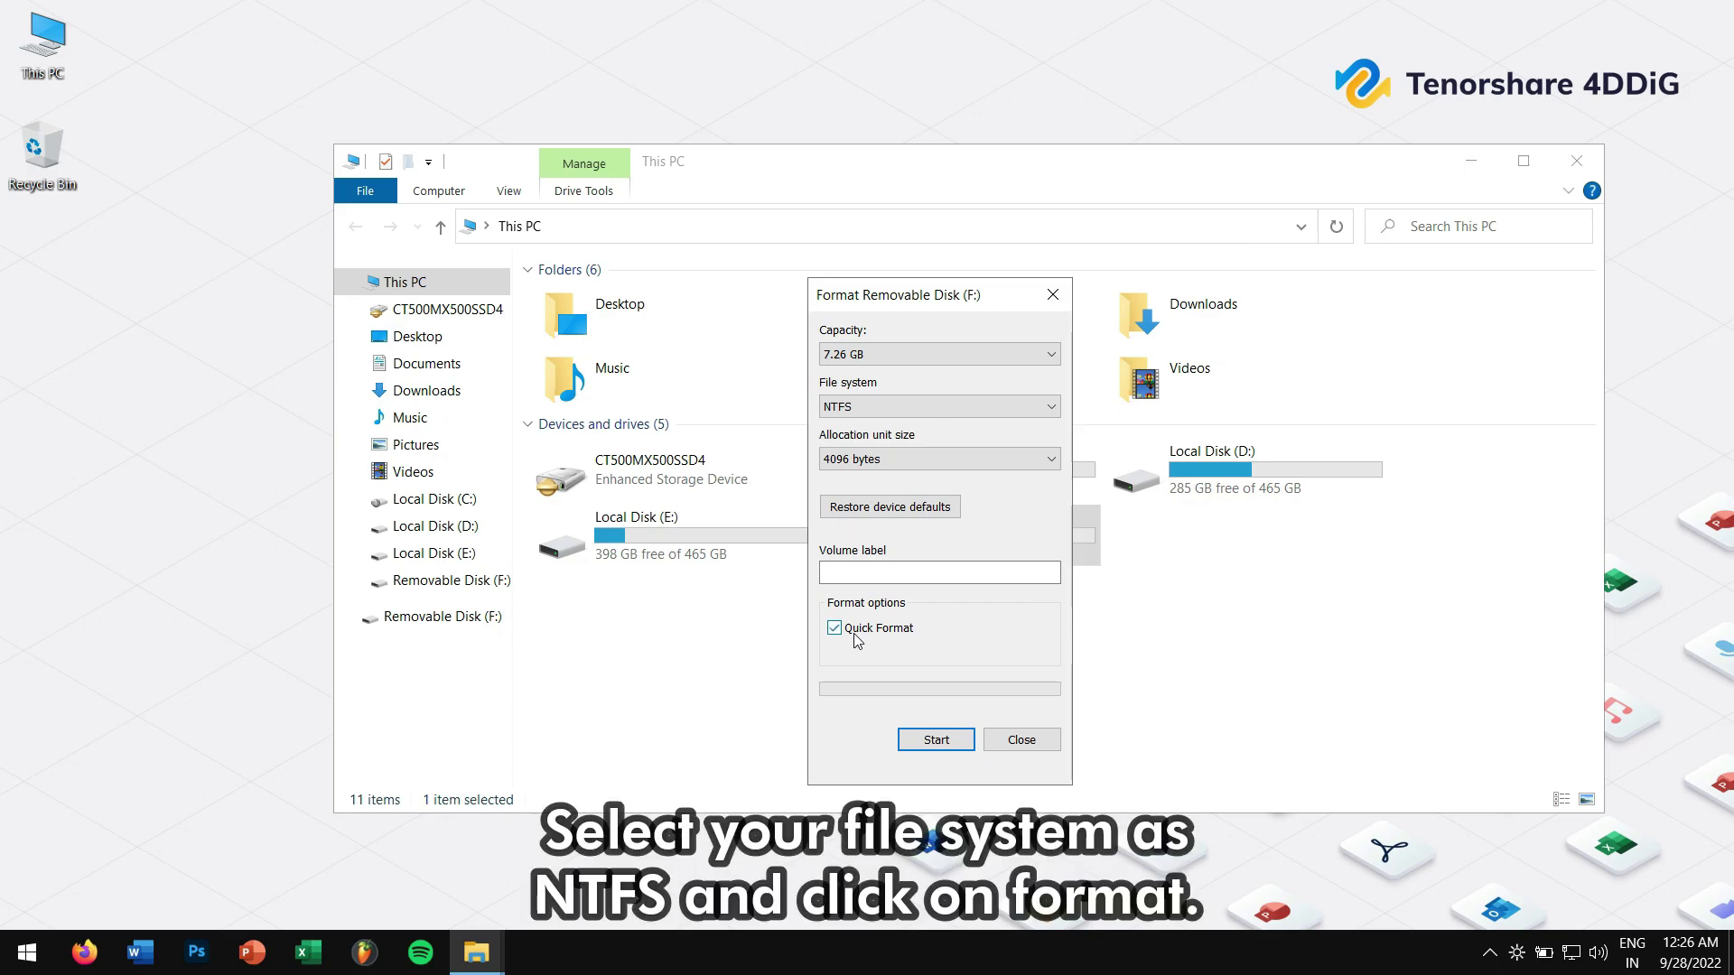
left_click(971, 404)
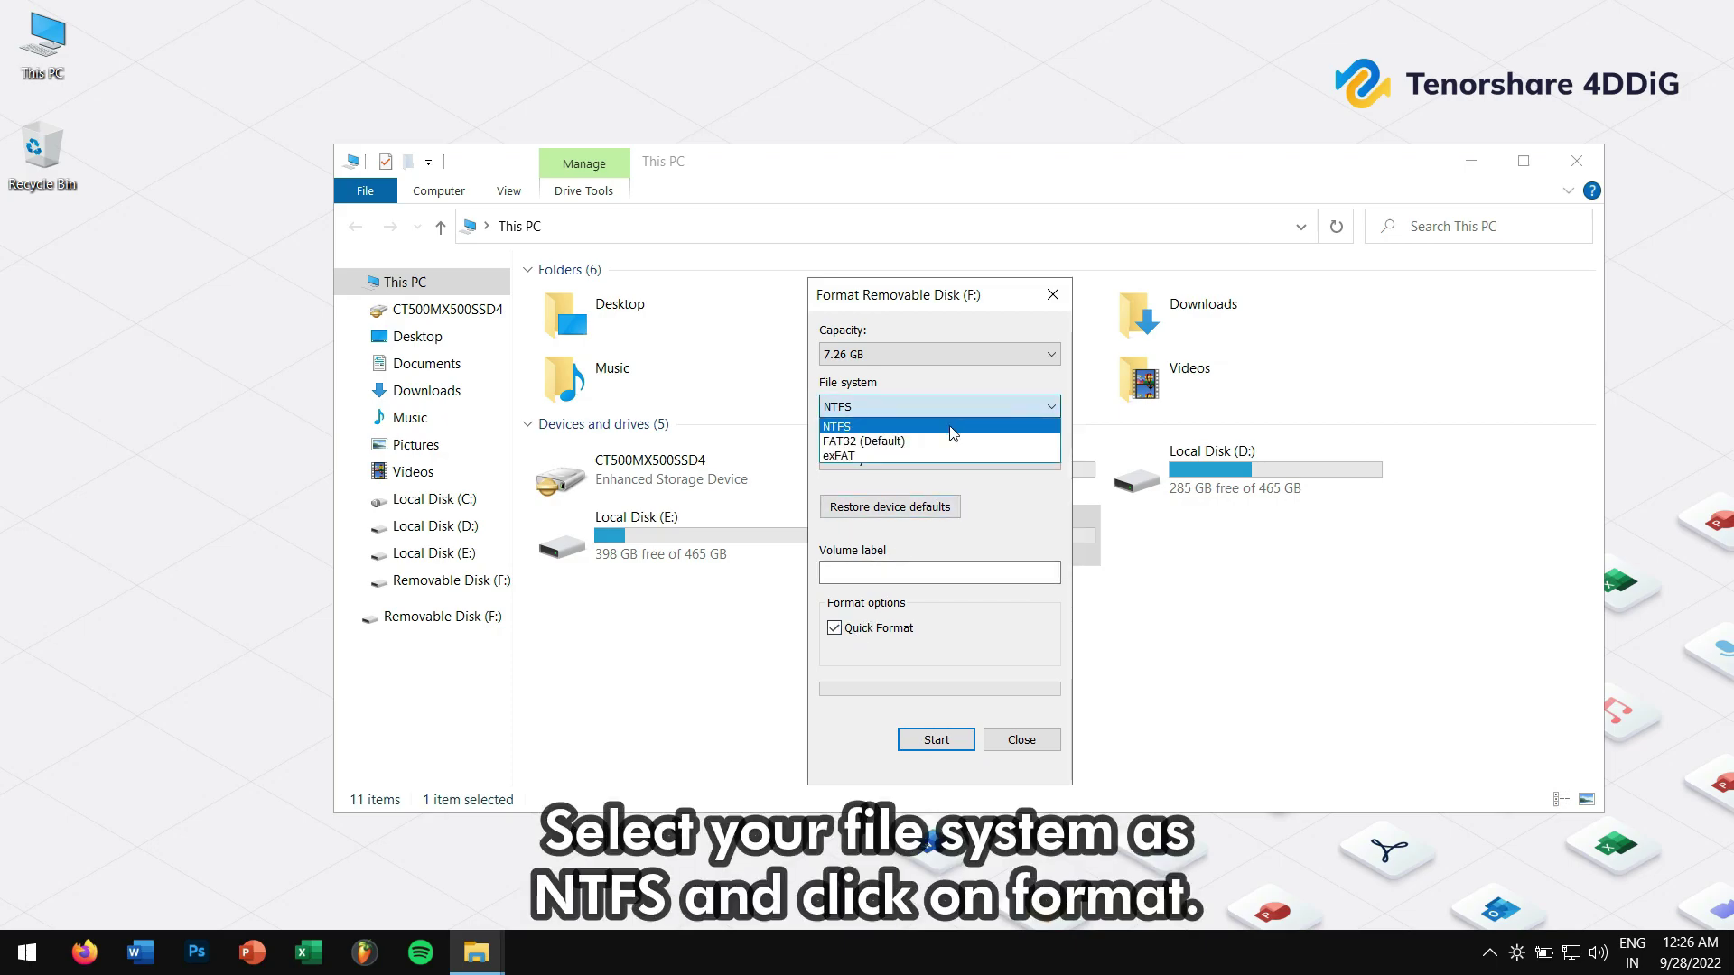
left_click(951, 426)
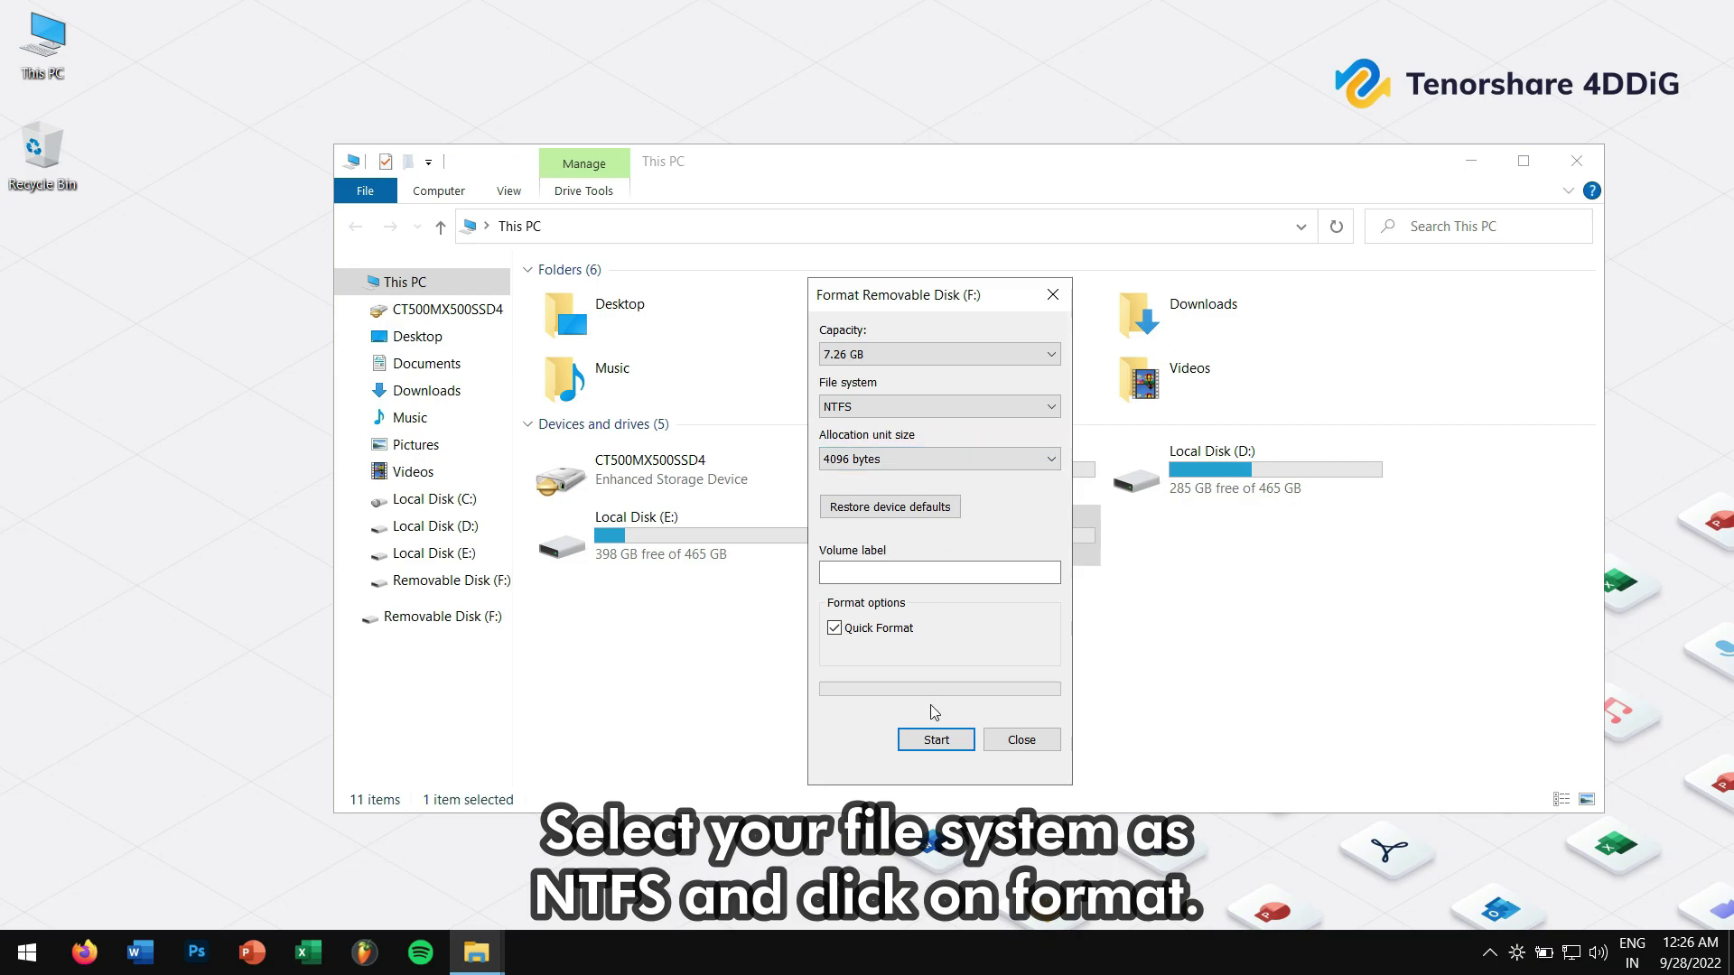
left_click(935, 739)
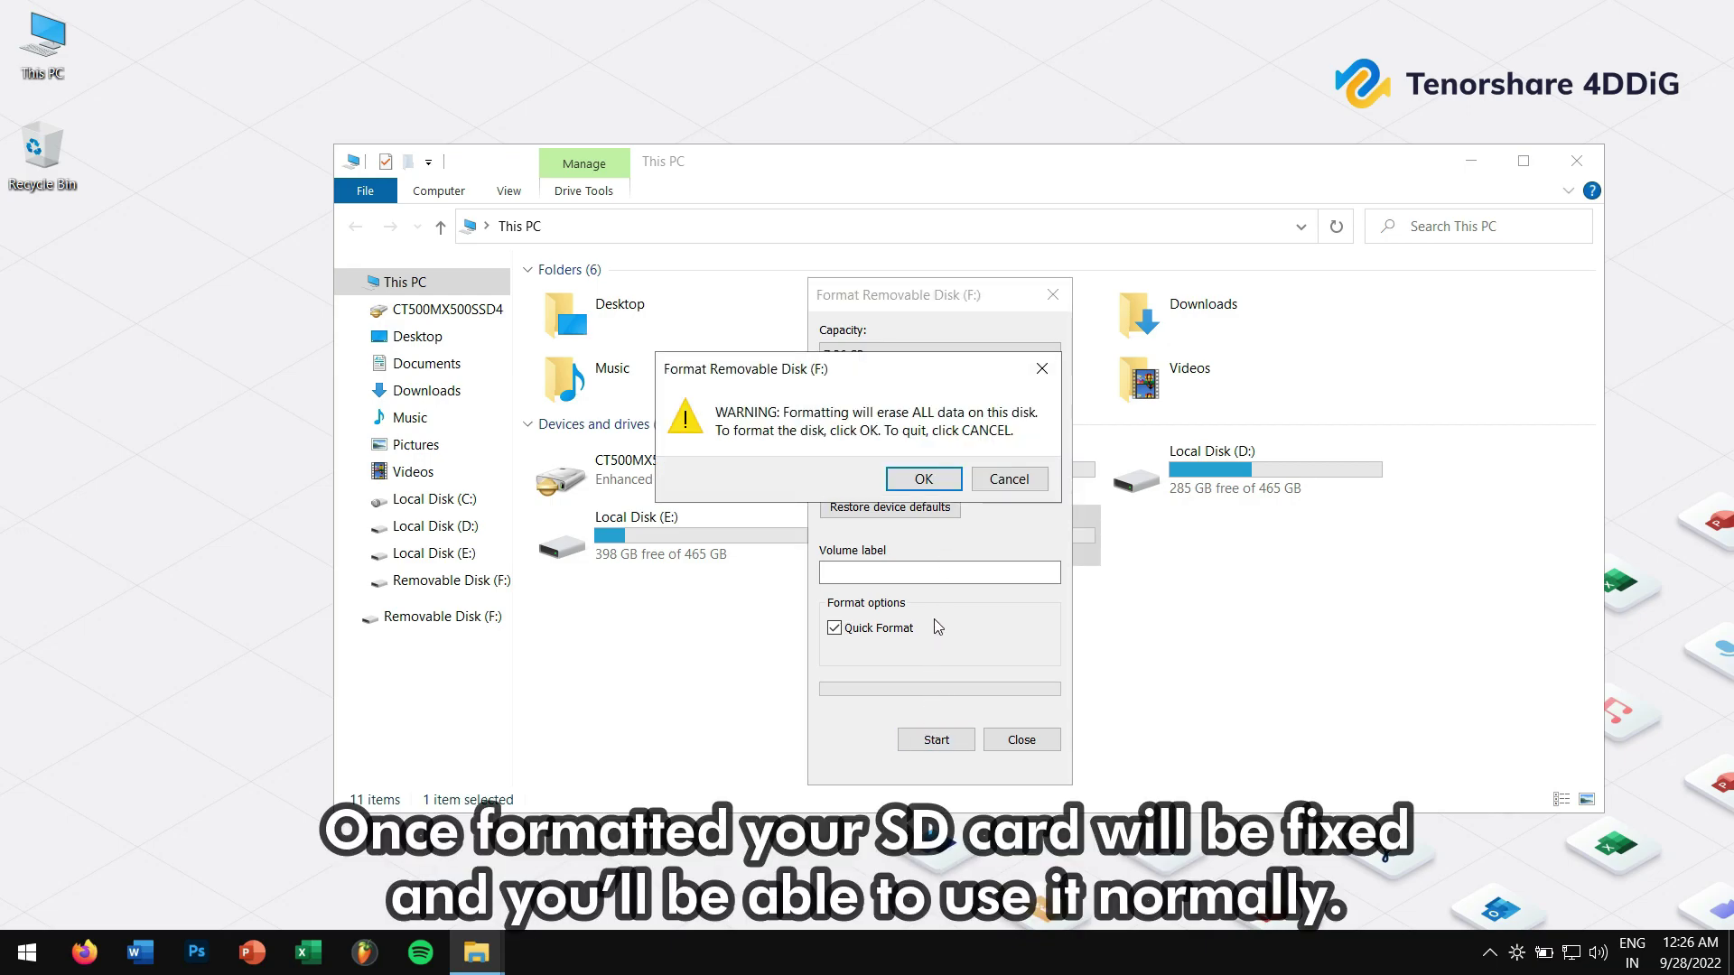
left_click(1009, 480)
left_click(1053, 296)
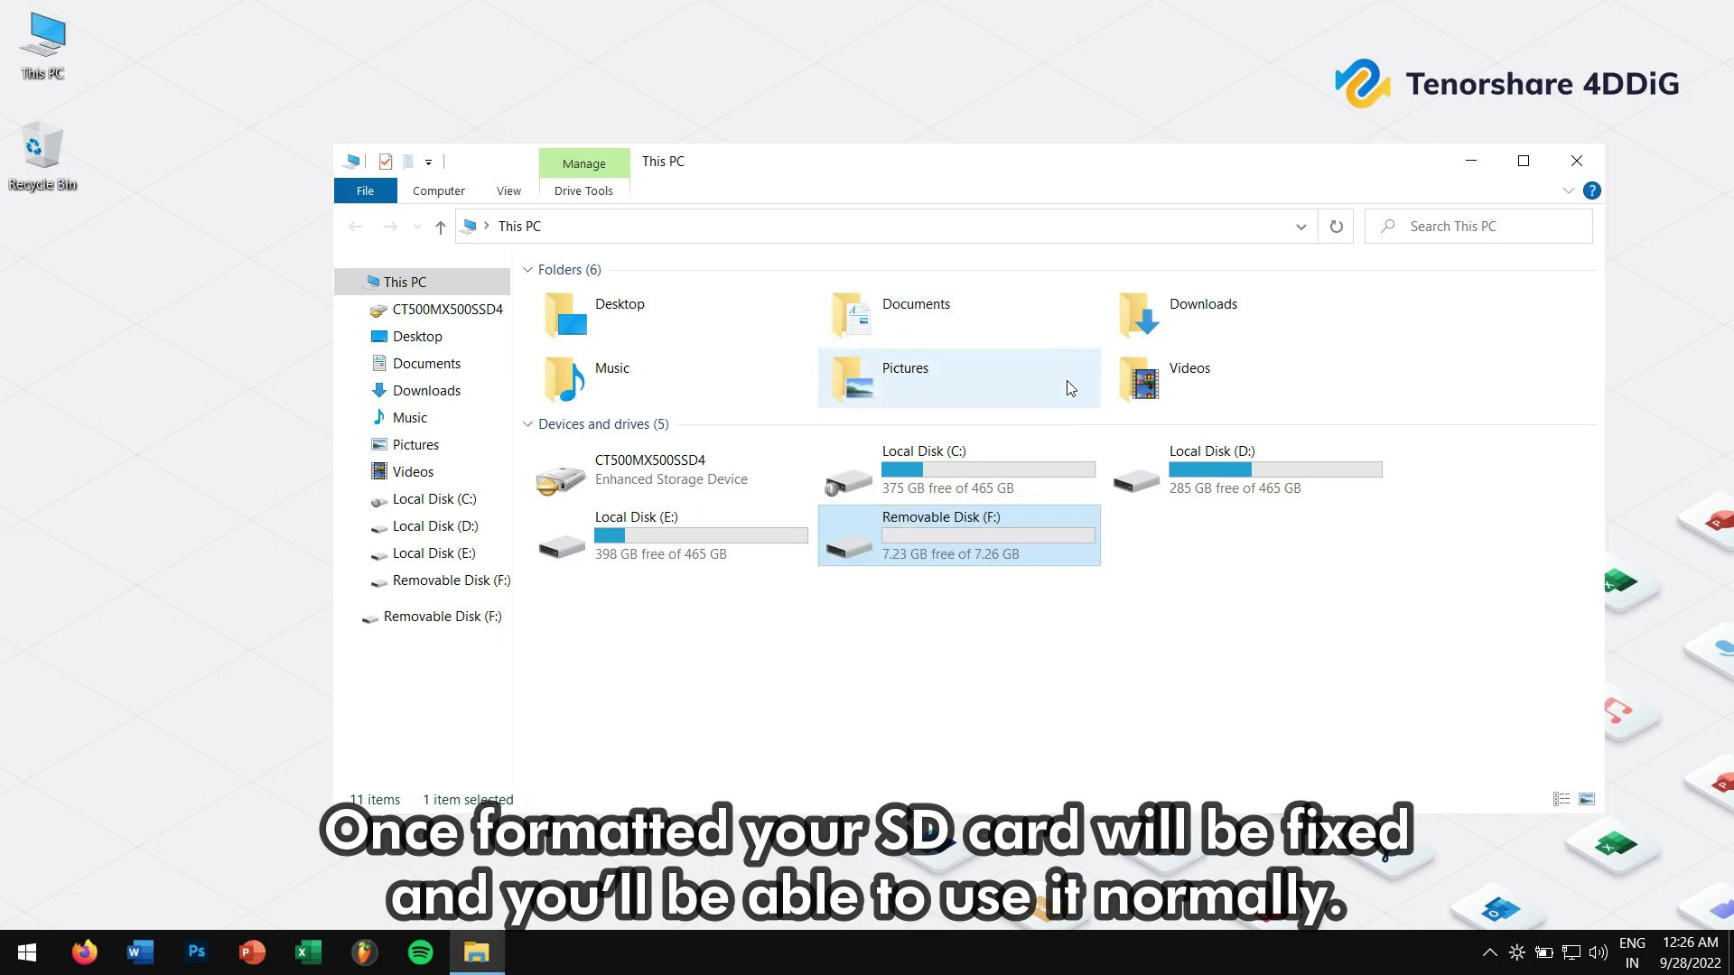
left_click(1136, 569)
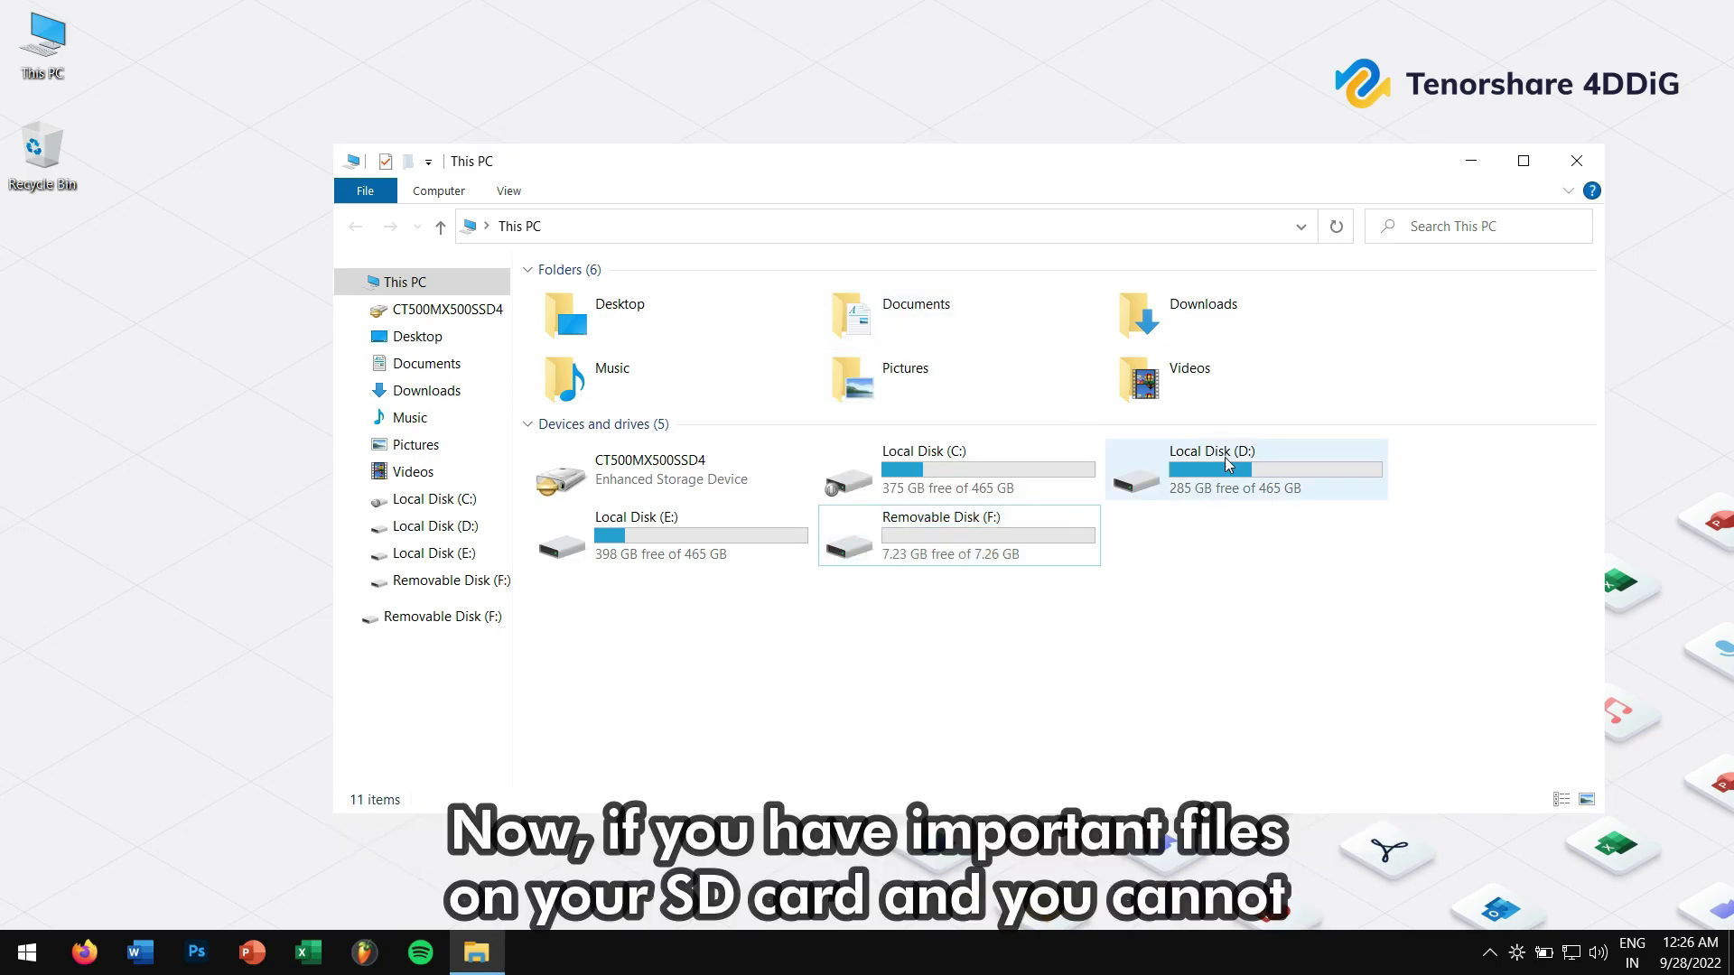
Close This PC, read down the 4DDiG Windows Data Recovery page, then close Firefox
left_click(1575, 161)
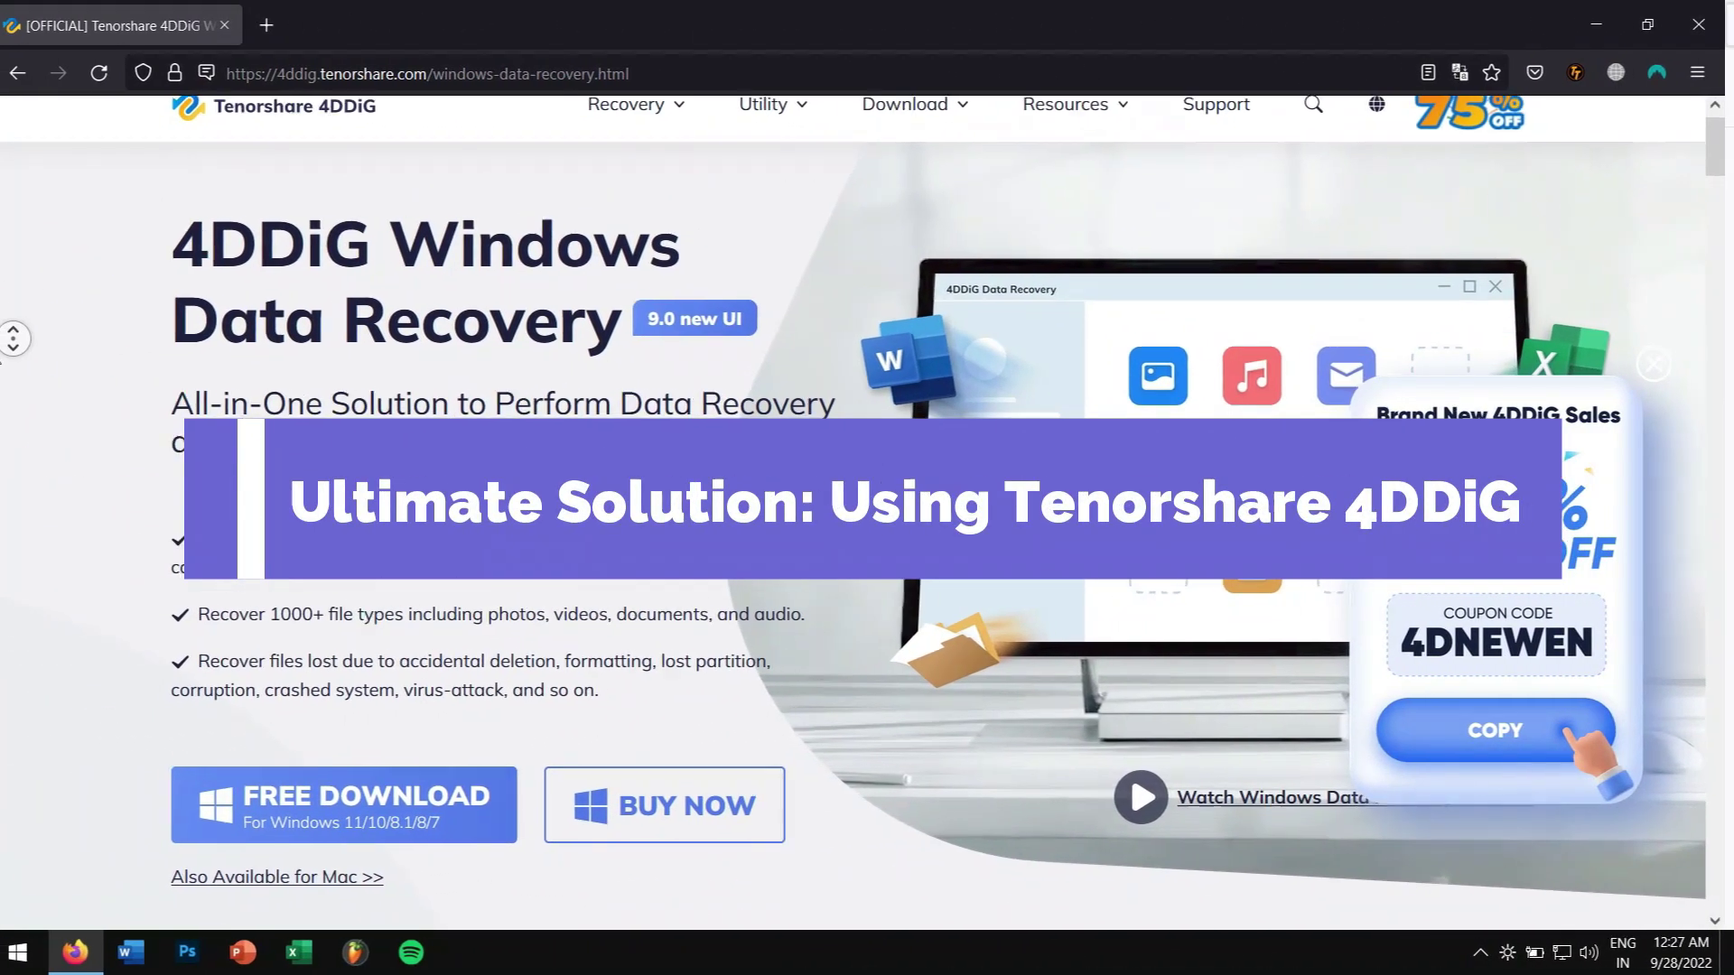
scroll(1, 359, "down", 1)
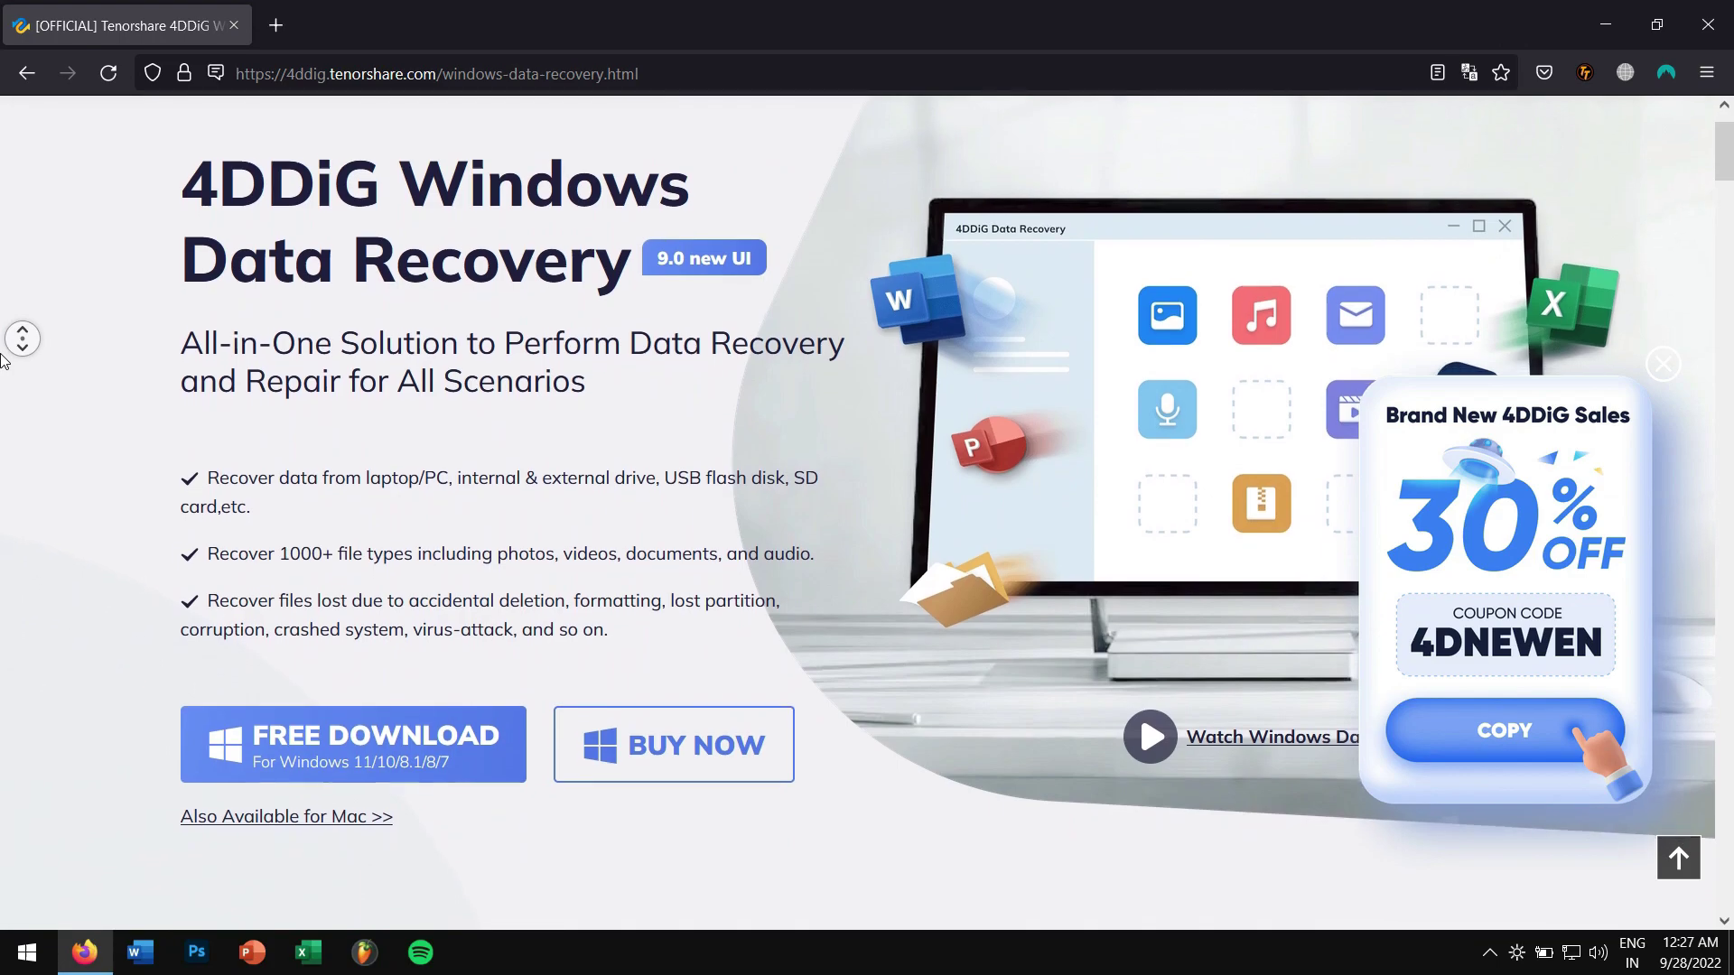
scroll(2, 359, "down", 1)
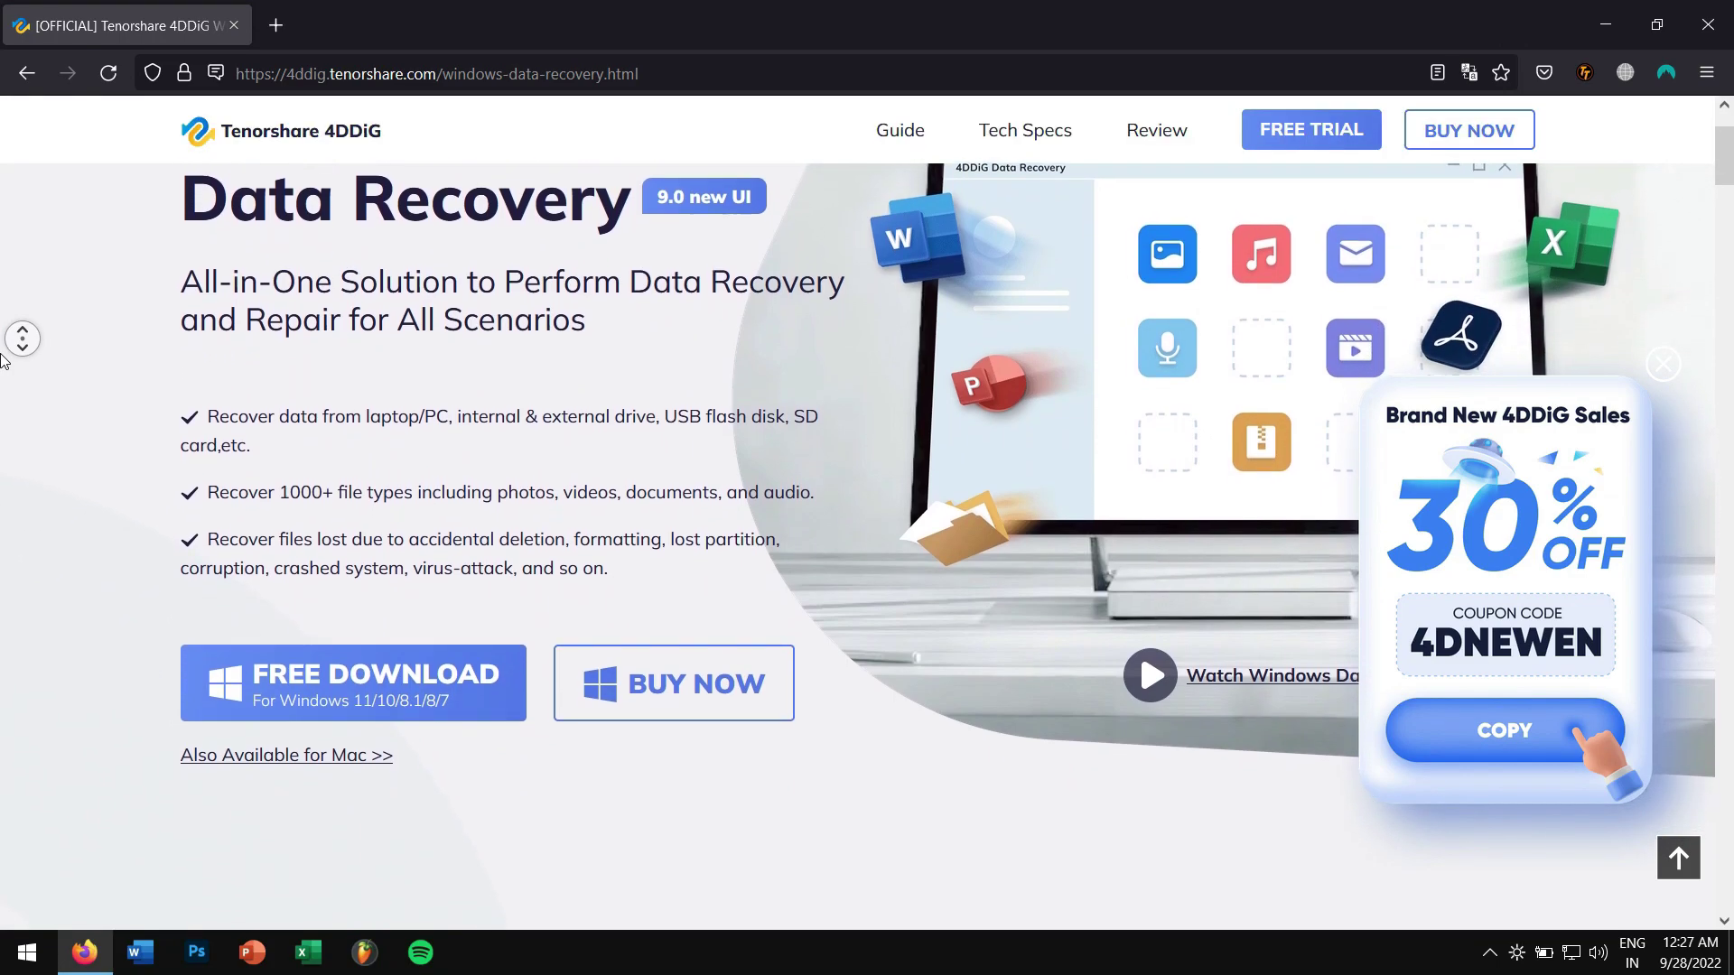
scroll(2, 360, "down", 1)
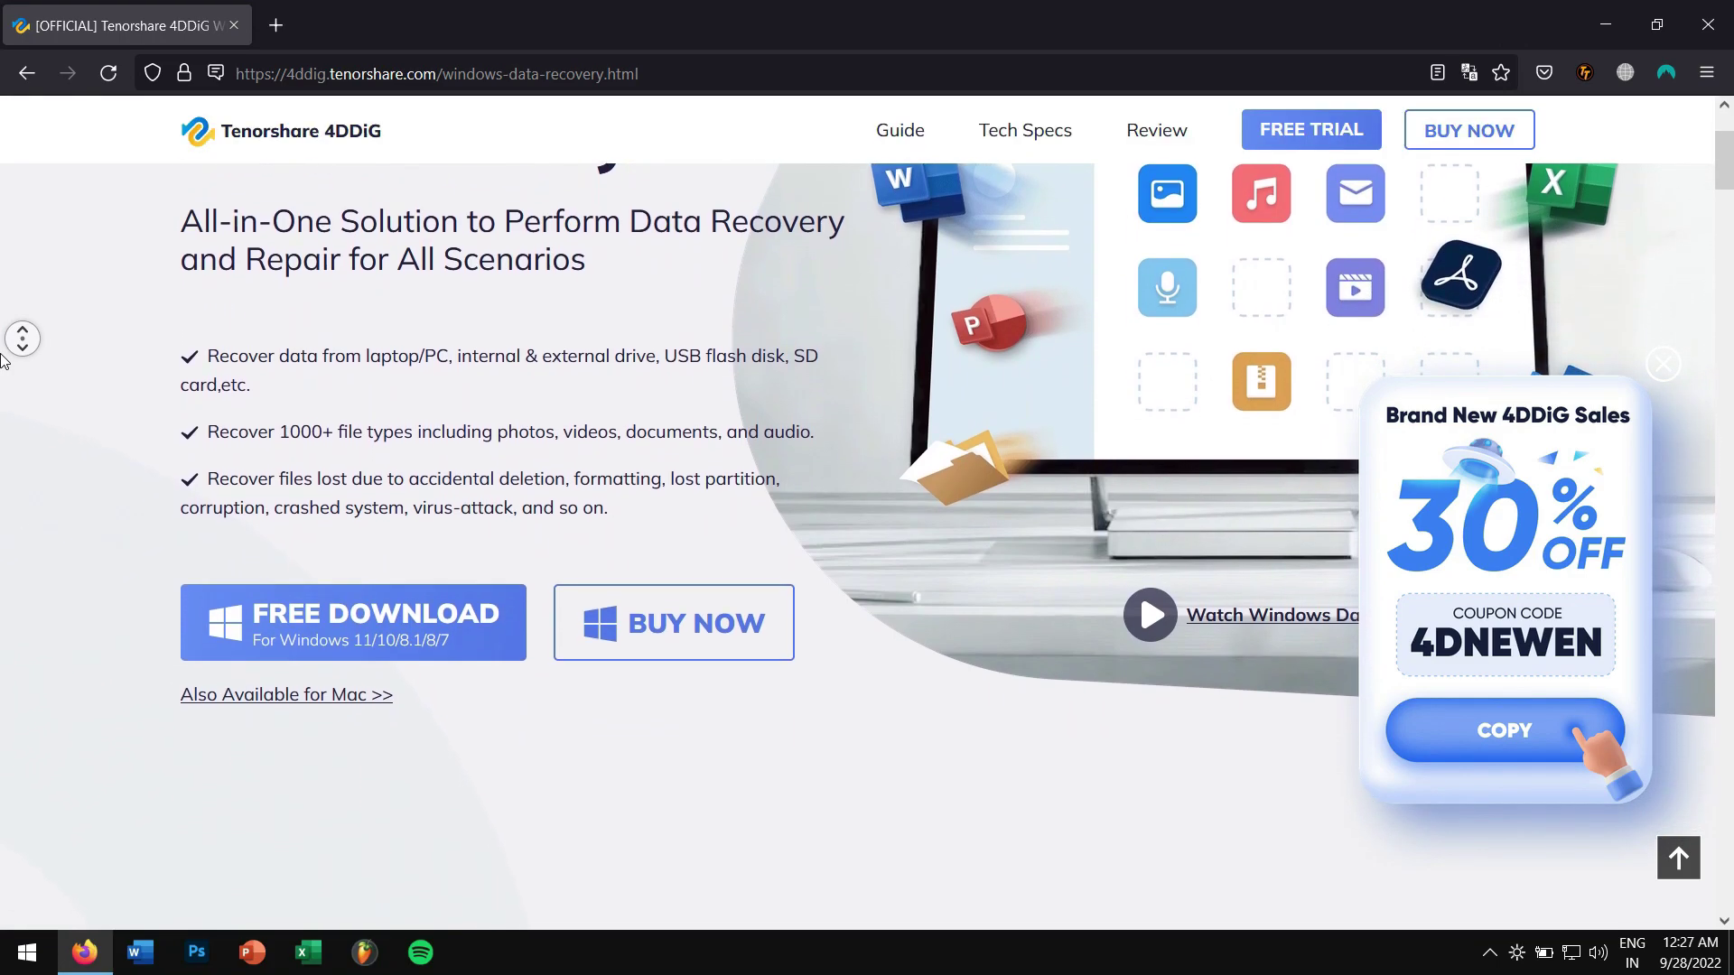
scroll(2, 359, "down", 1)
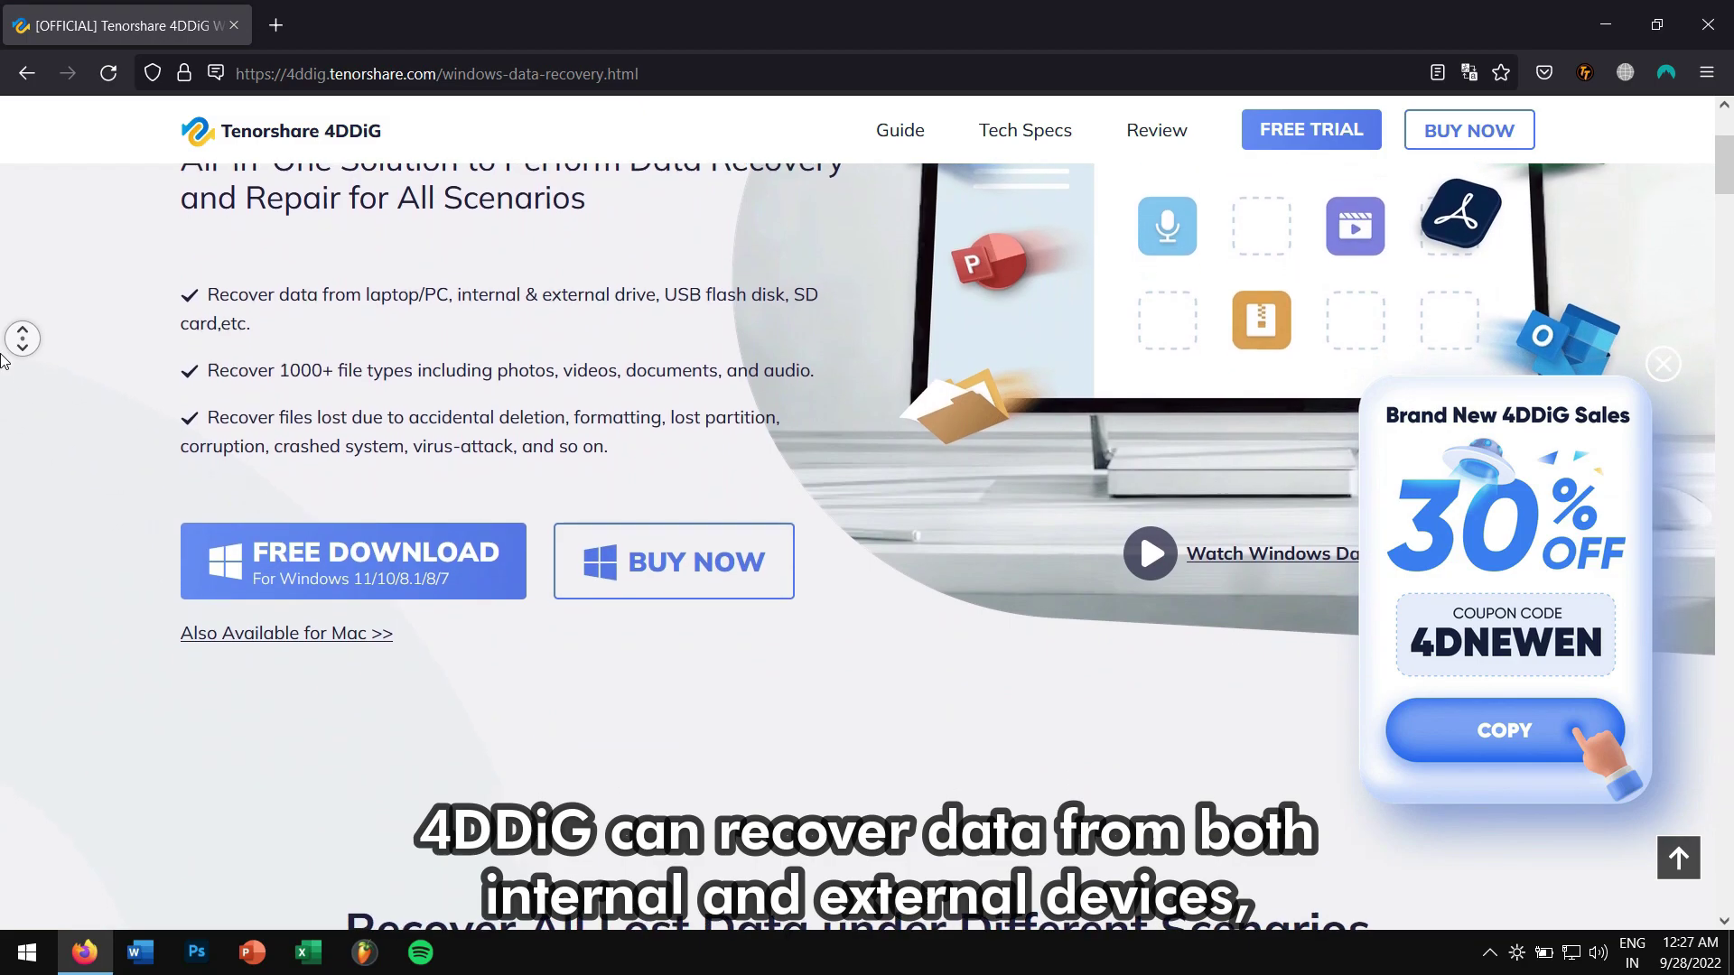
scroll(2, 359, "down", 1)
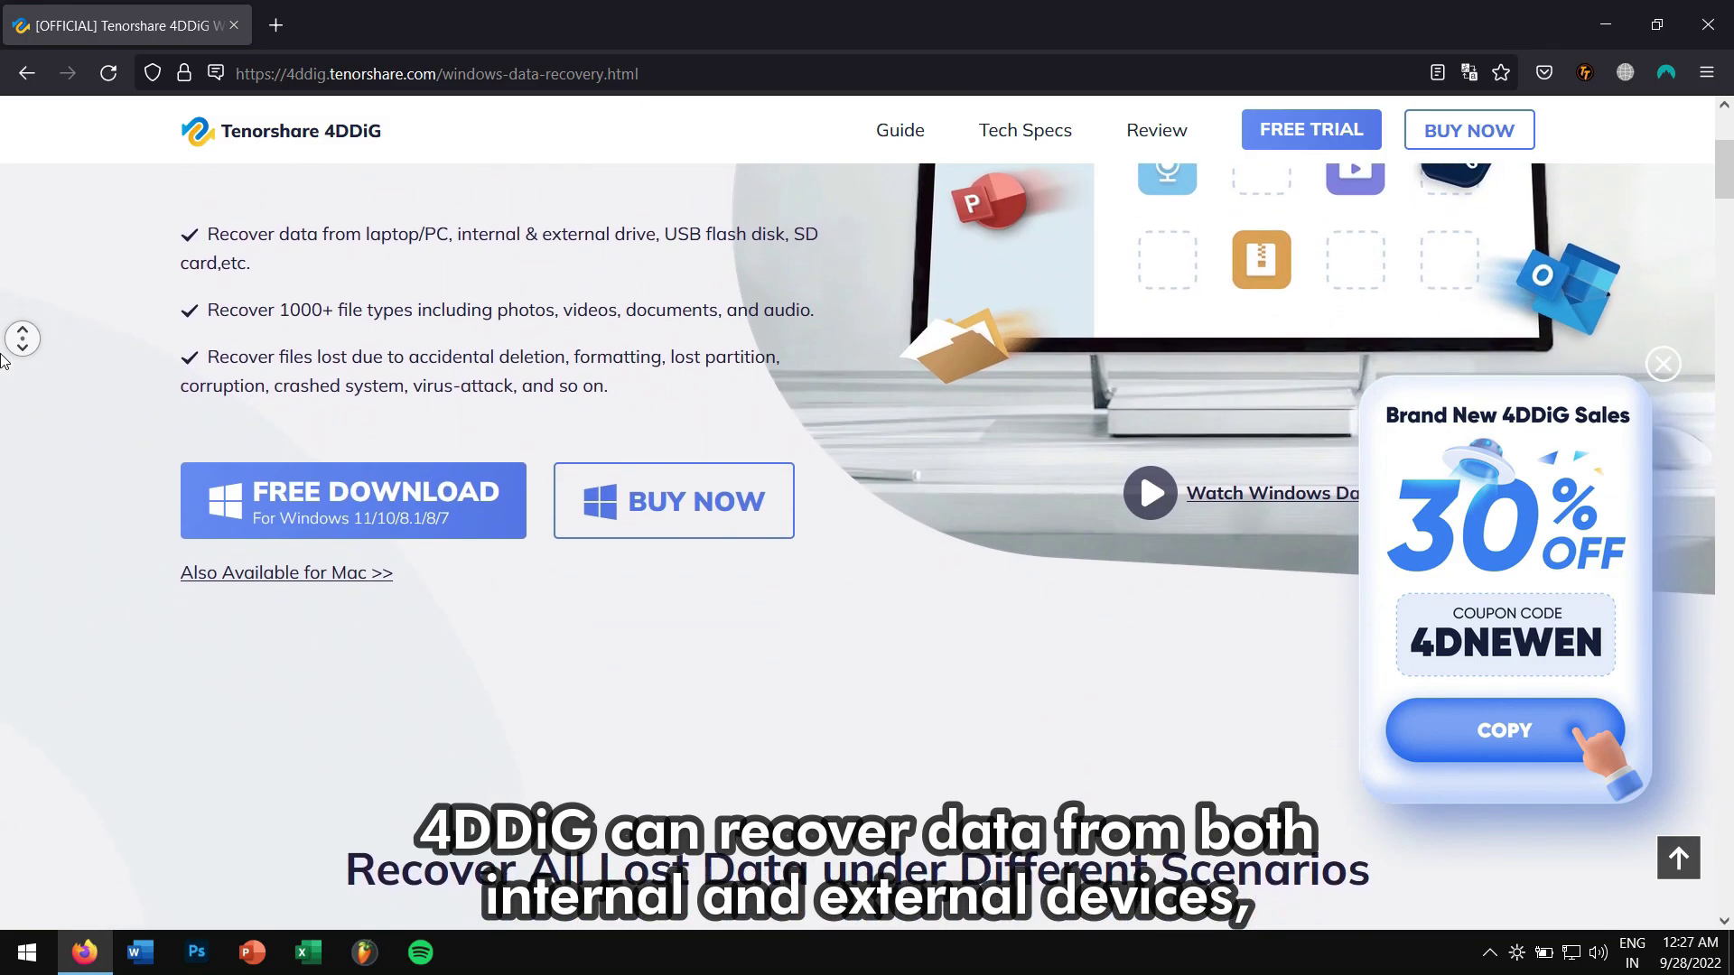
scroll(2, 360, "down", 1)
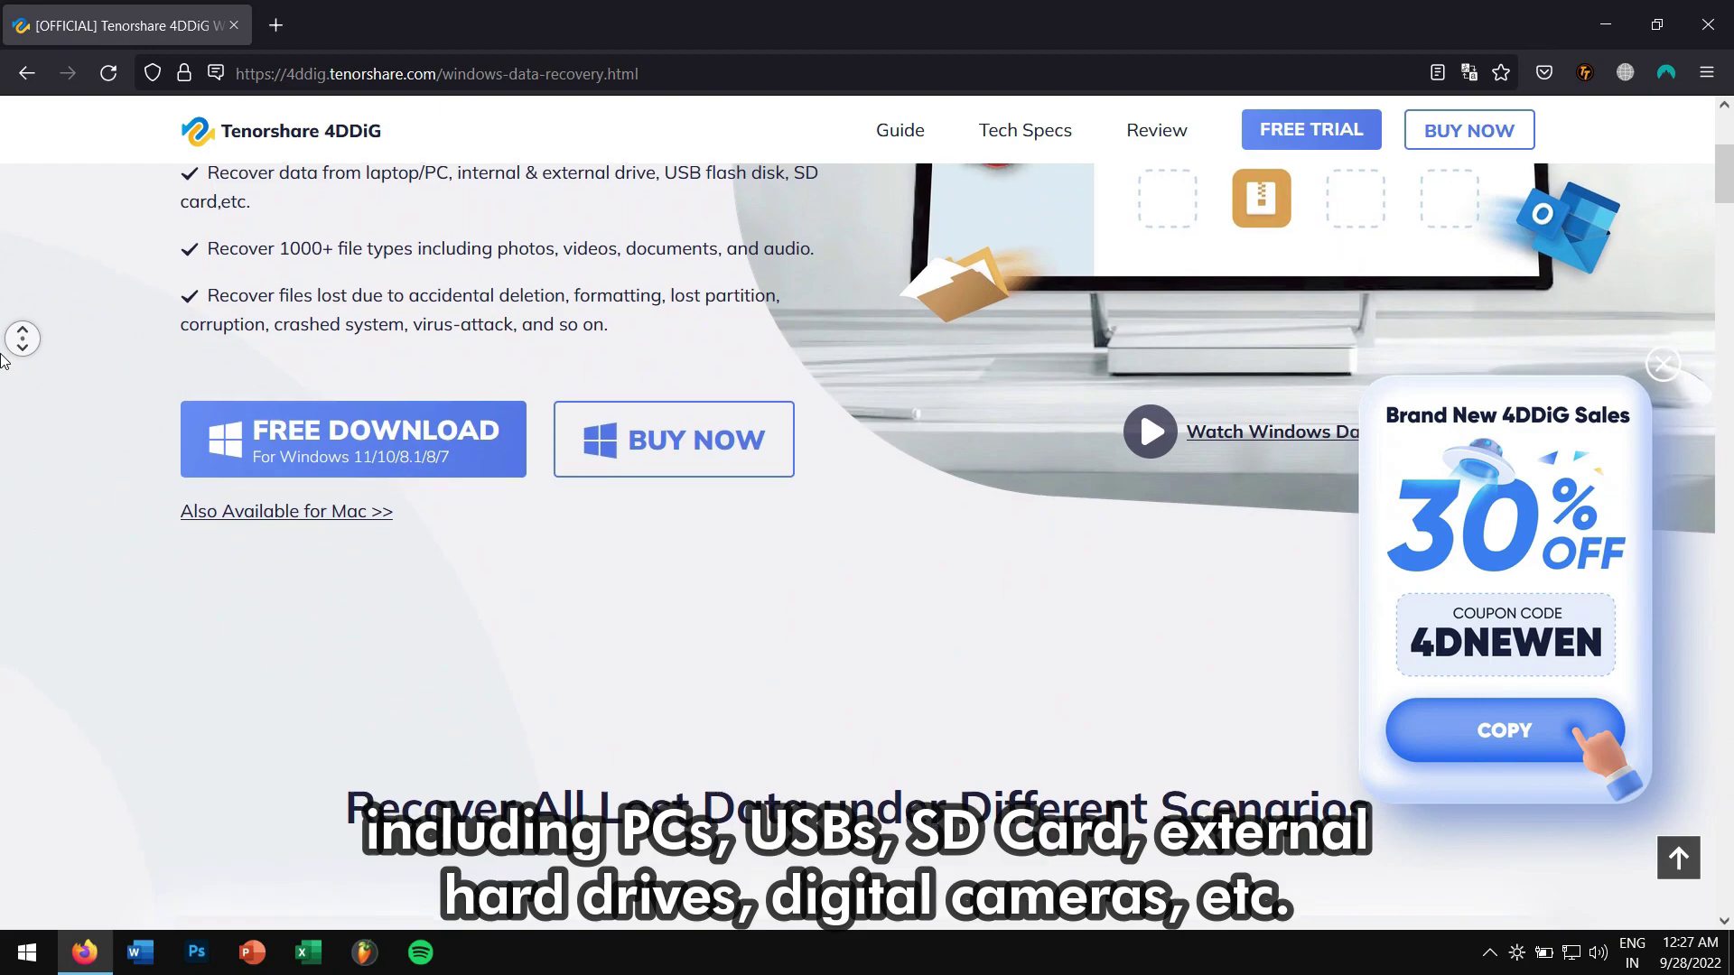
scroll(2, 360, "down", 1)
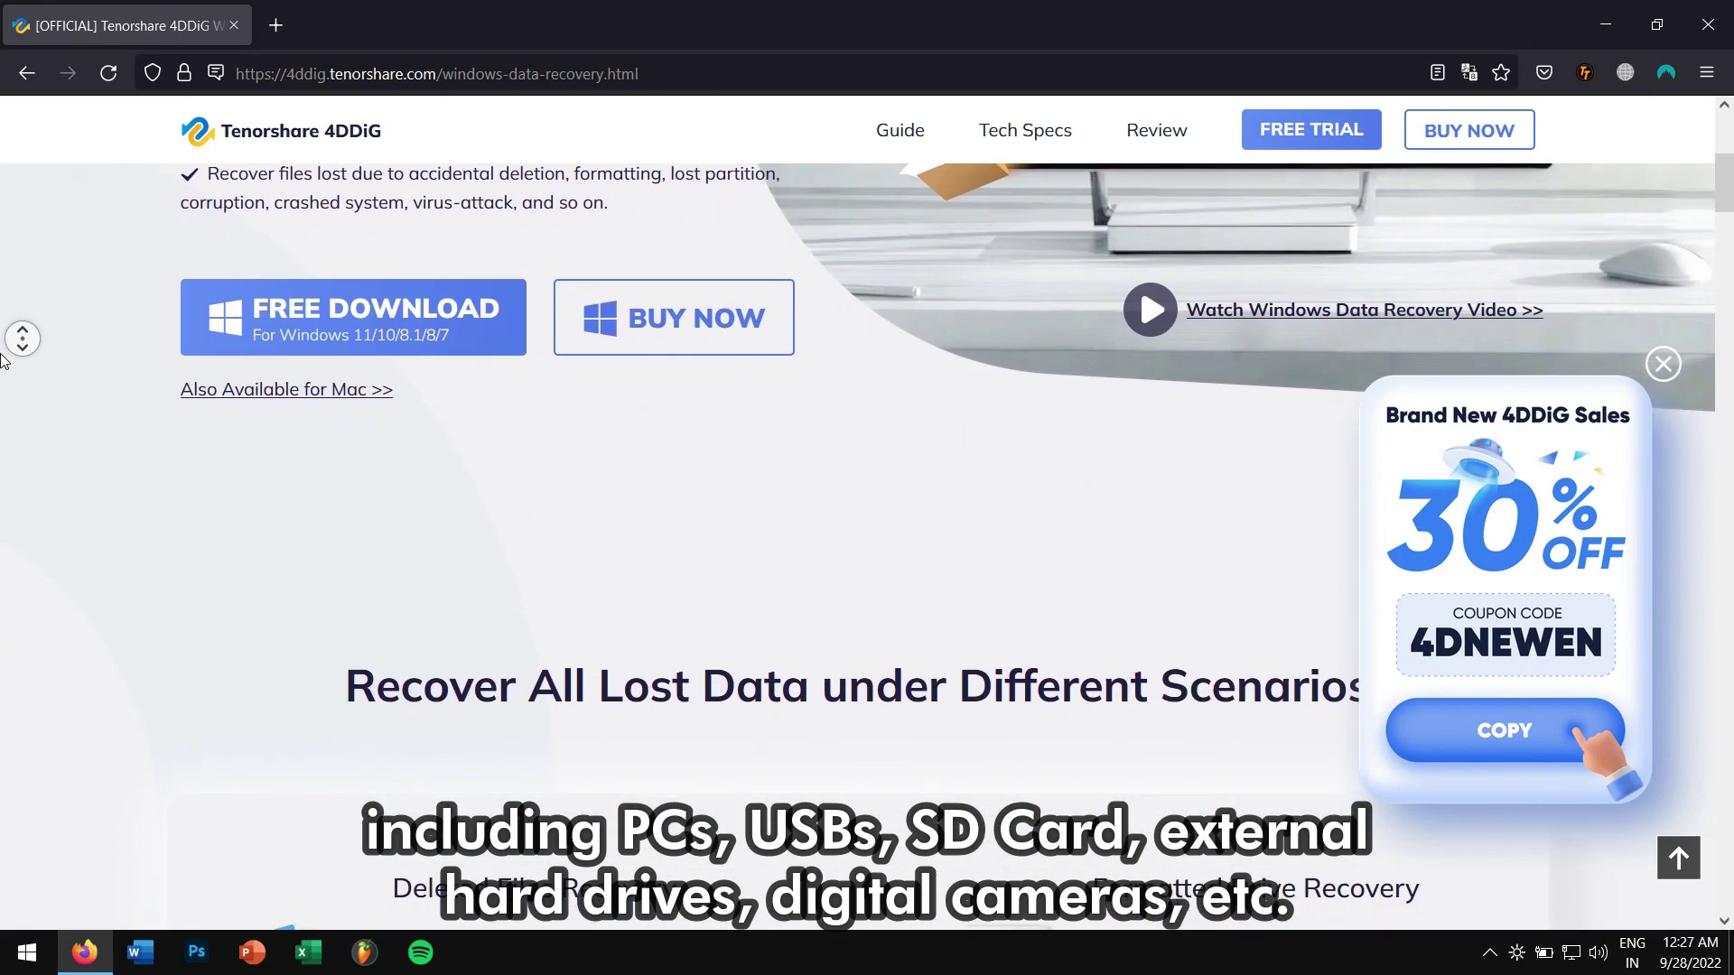
scroll(2, 359, "down", 1)
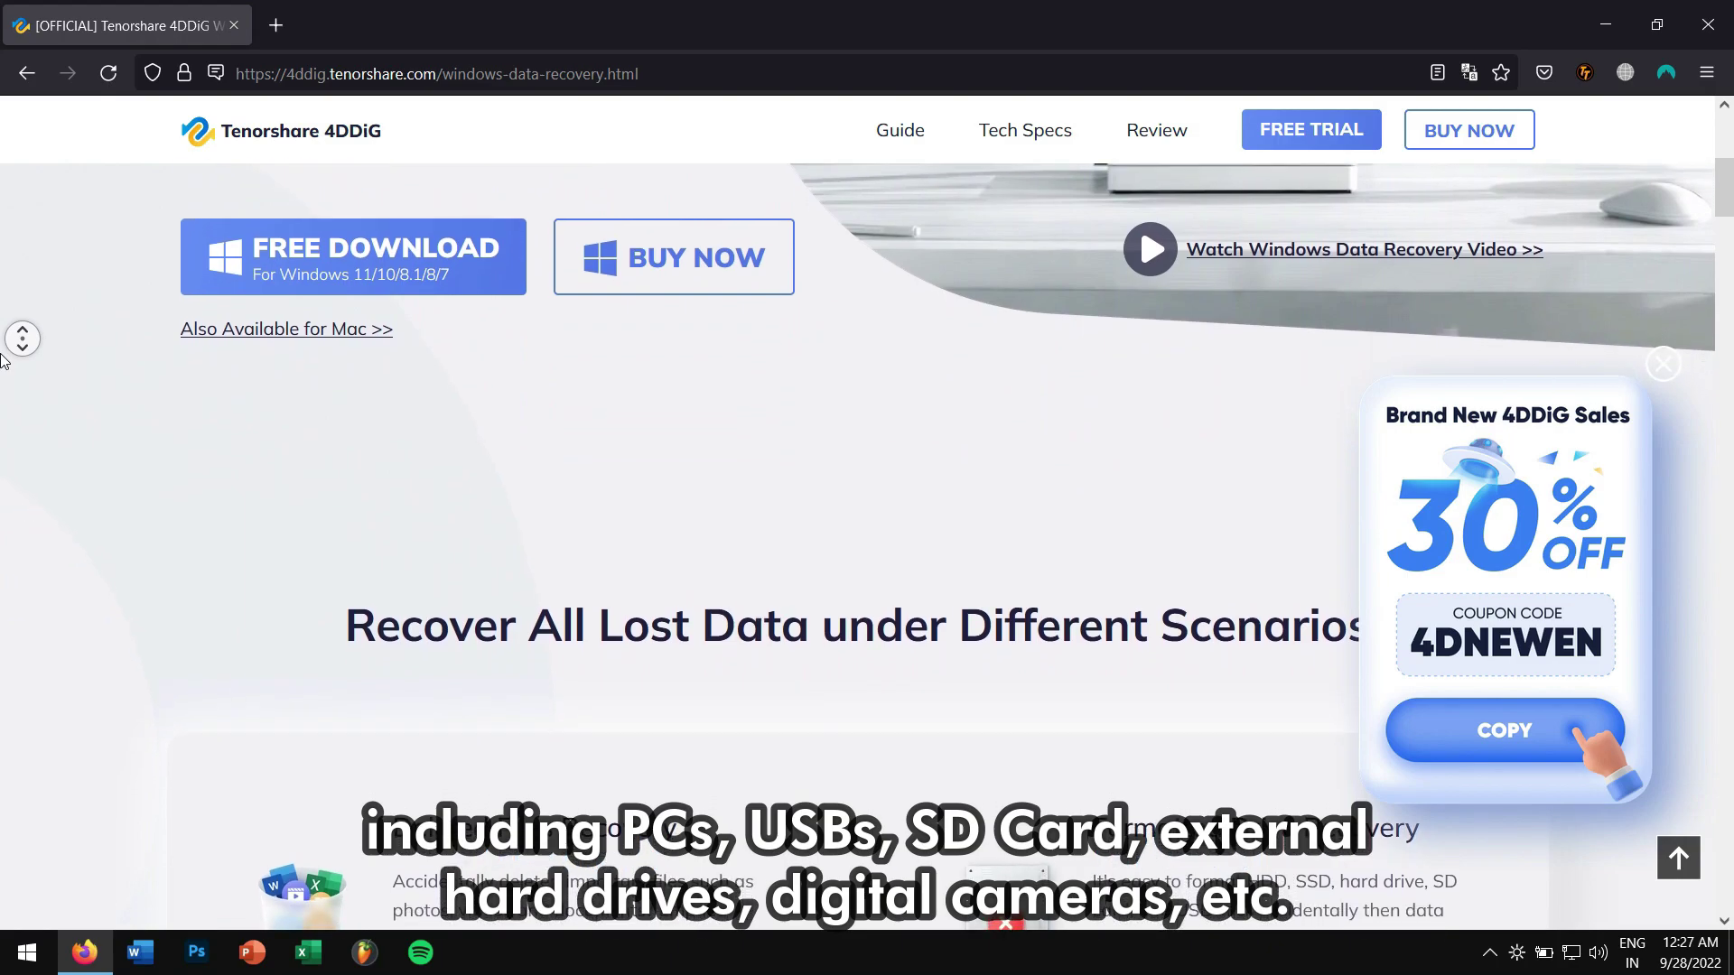
scroll(2, 359, "down", 1)
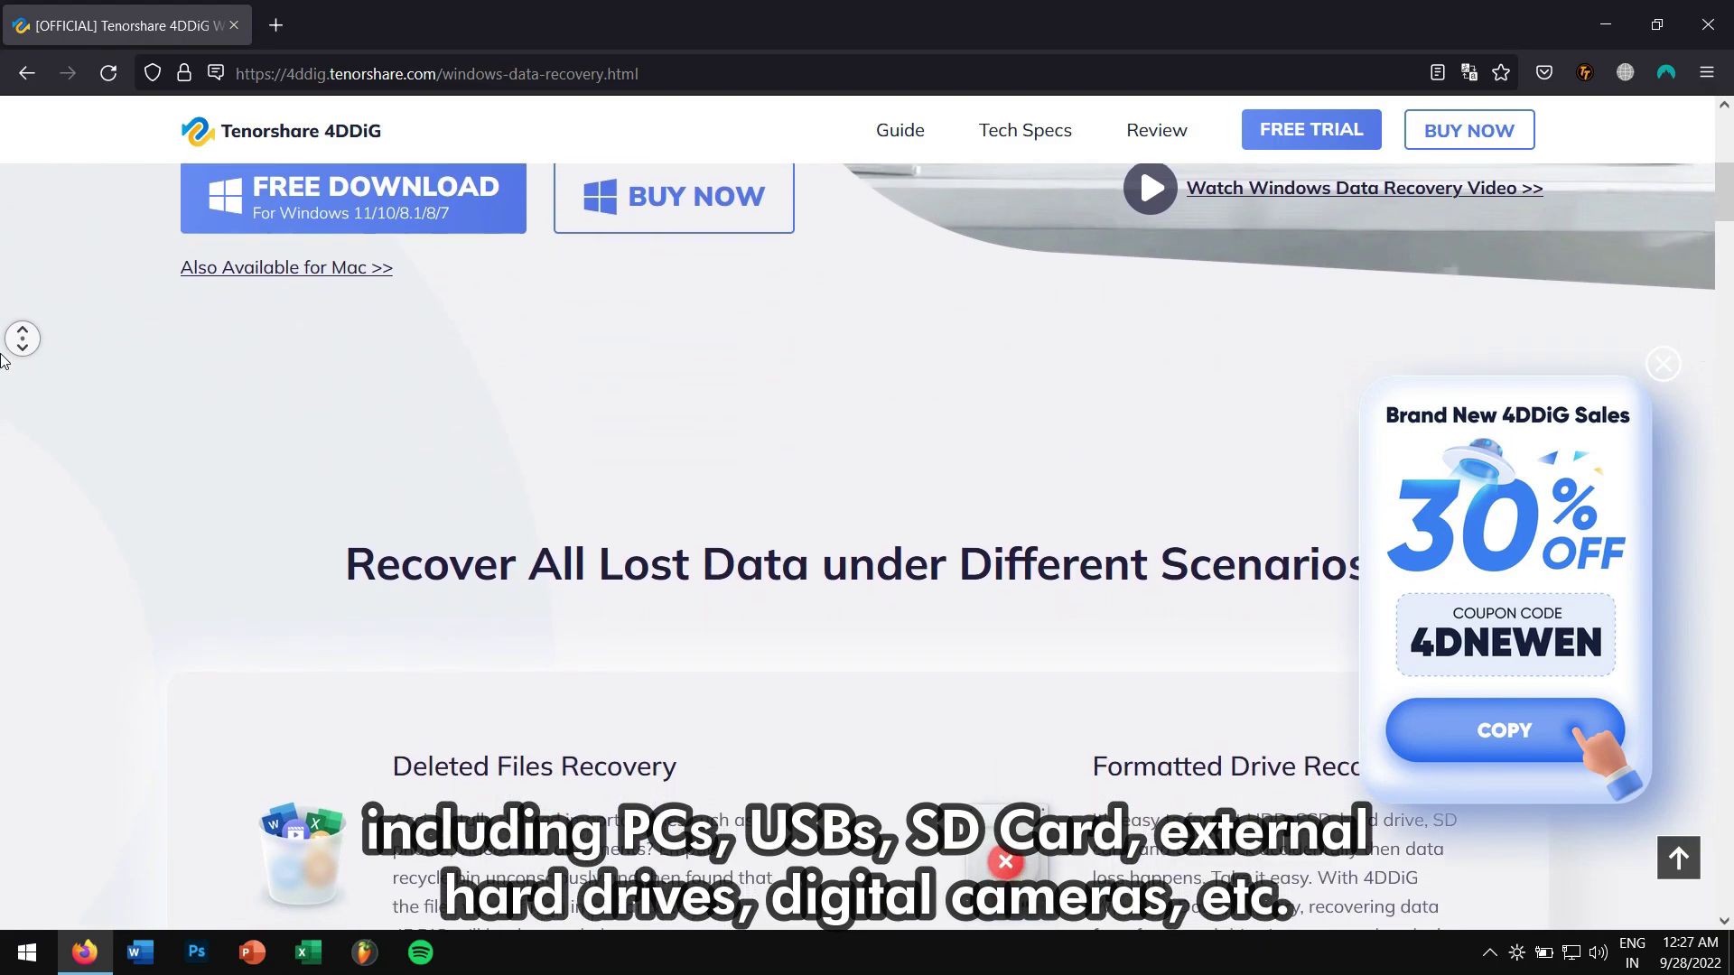
scroll(2, 359, "down", 1)
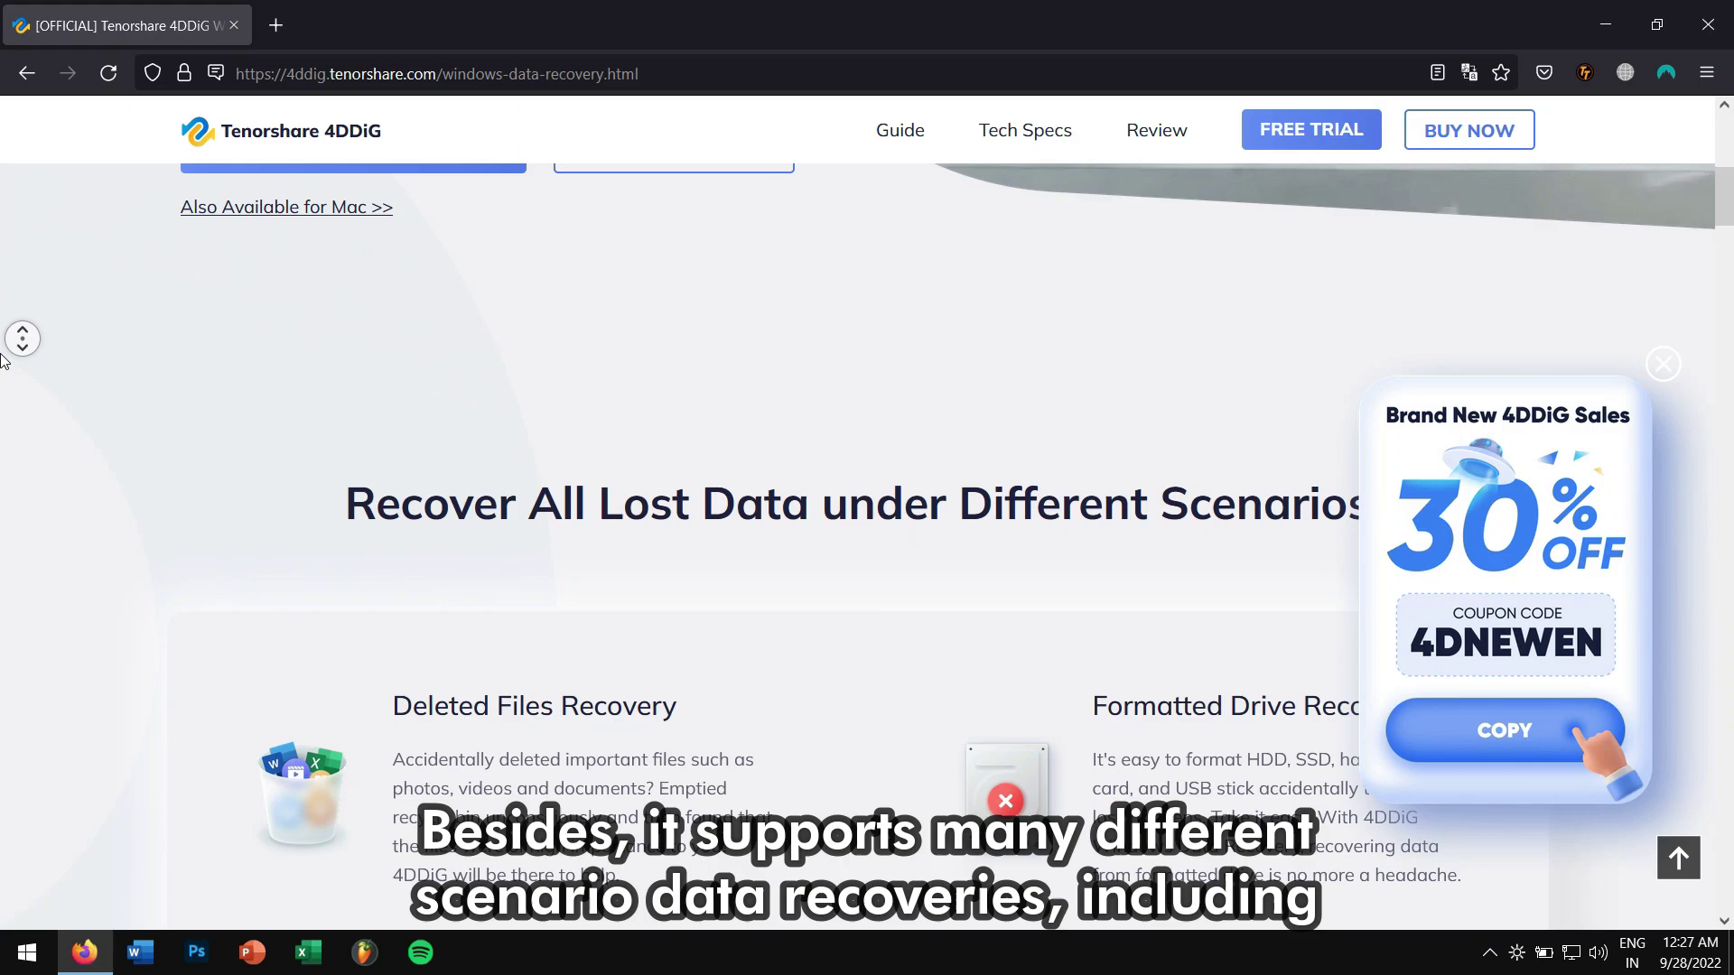
scroll(2, 359, "down", 1)
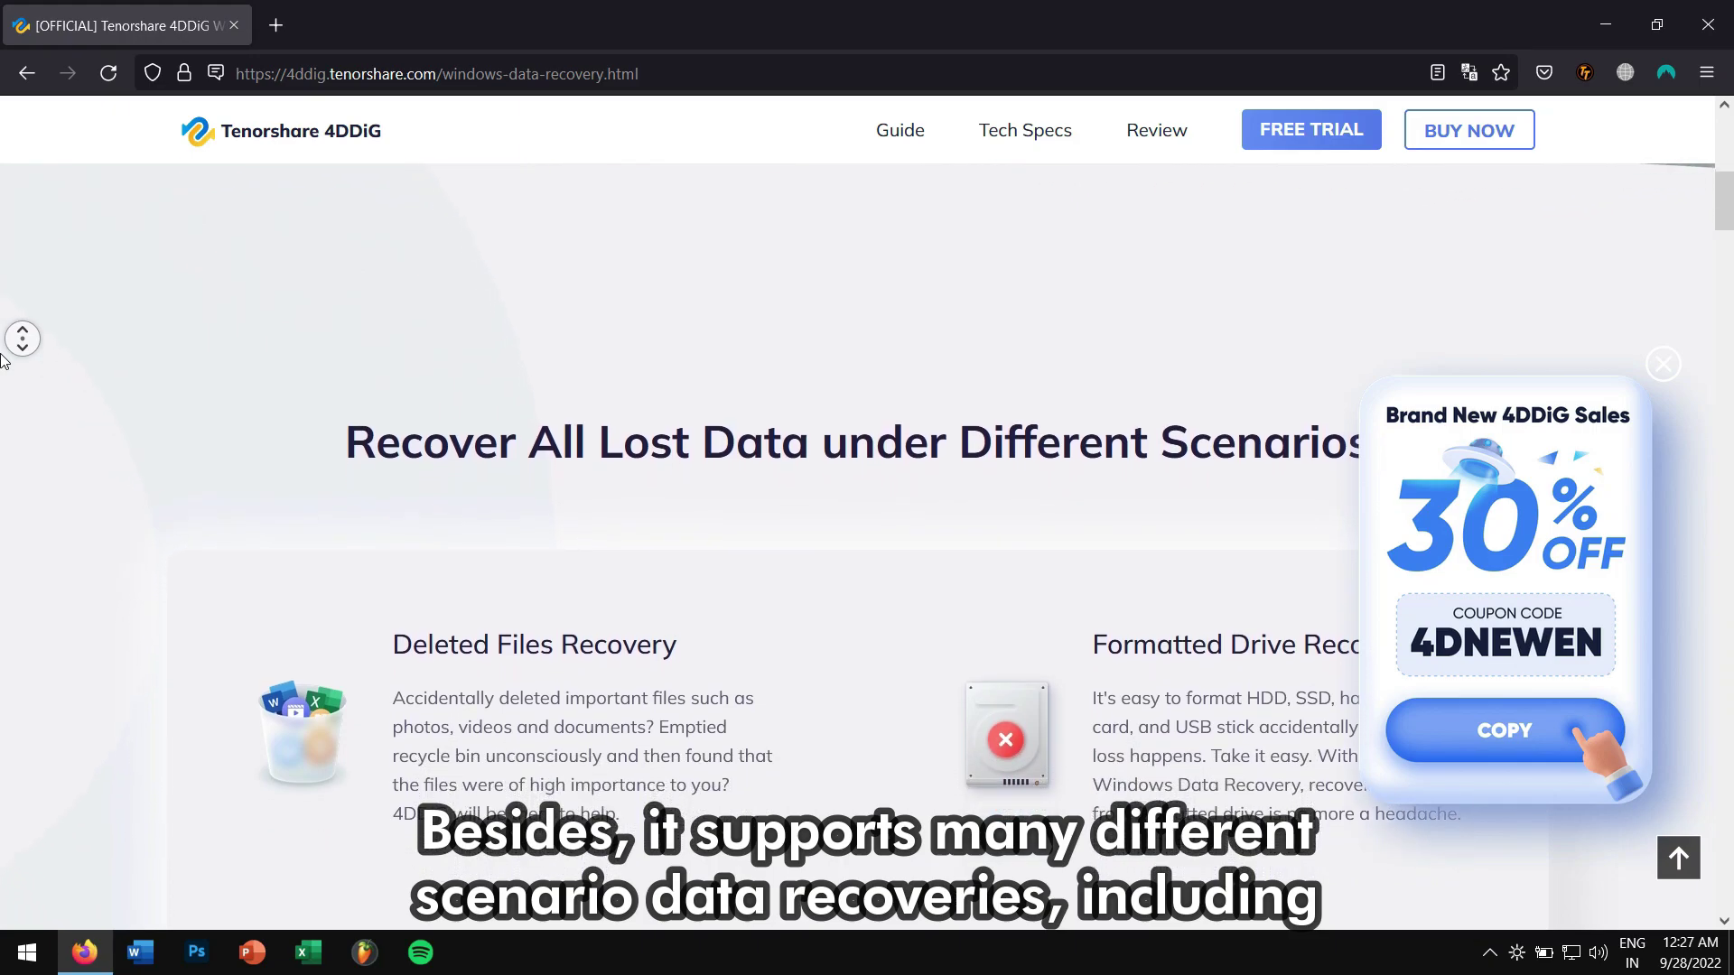
scroll(2, 359, "down", 1)
scroll(2, 359, "down", 1)
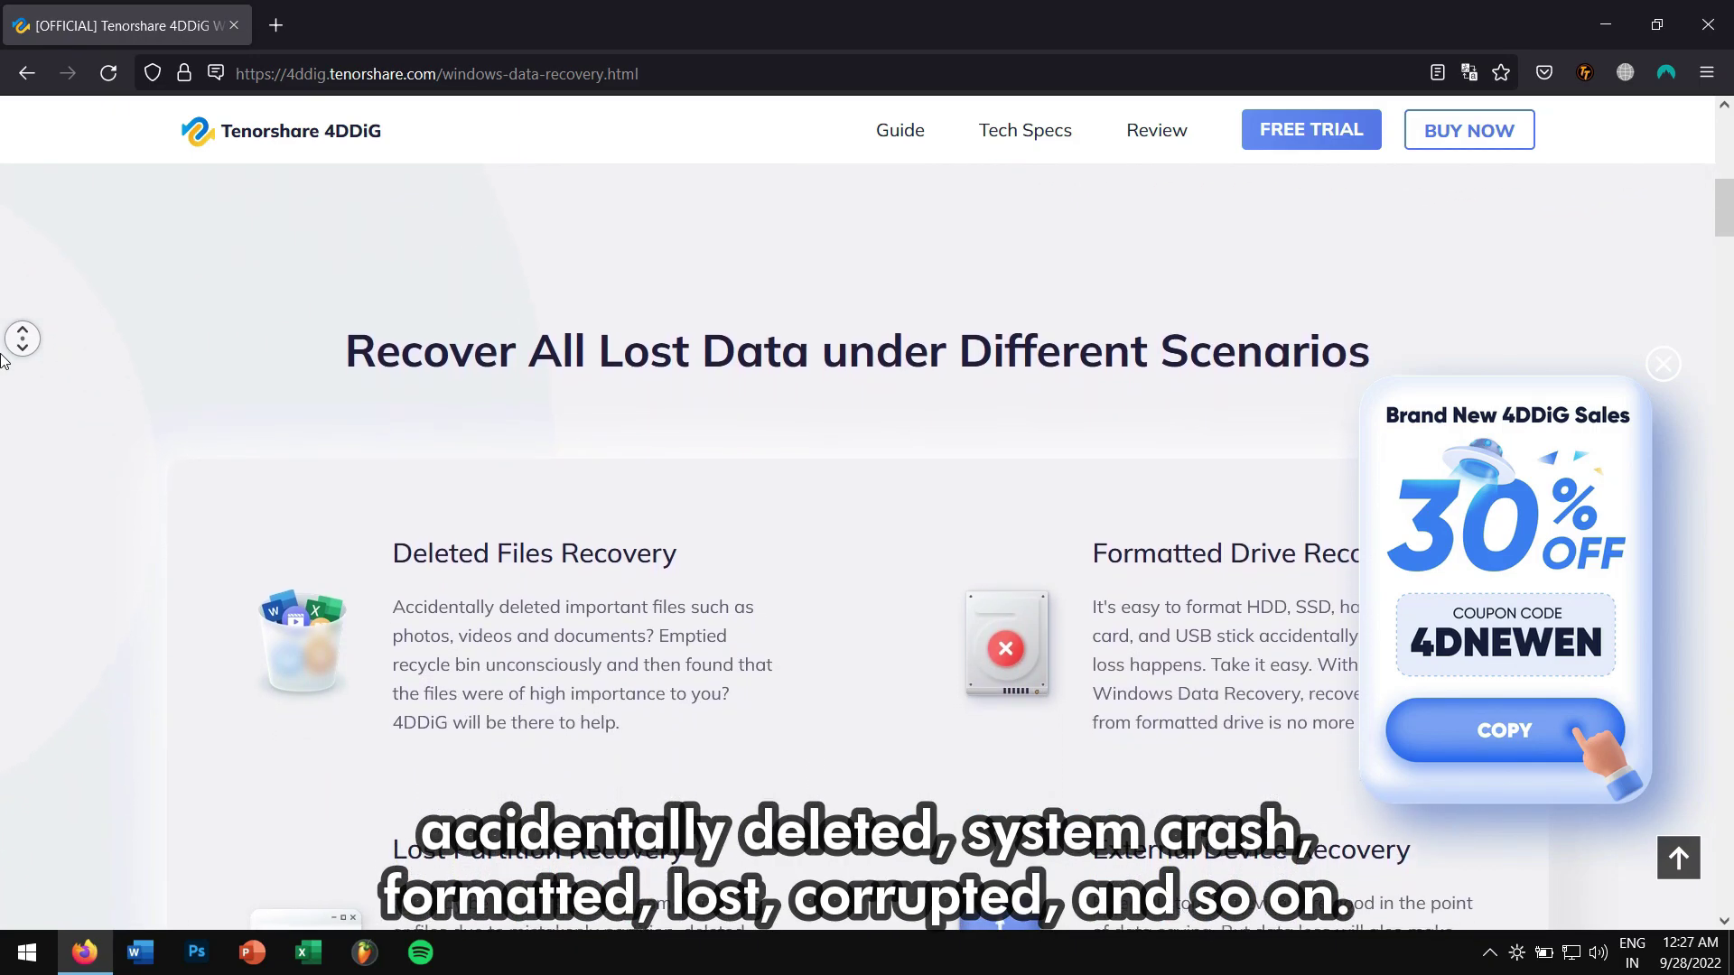
scroll(2, 359, "down", 1)
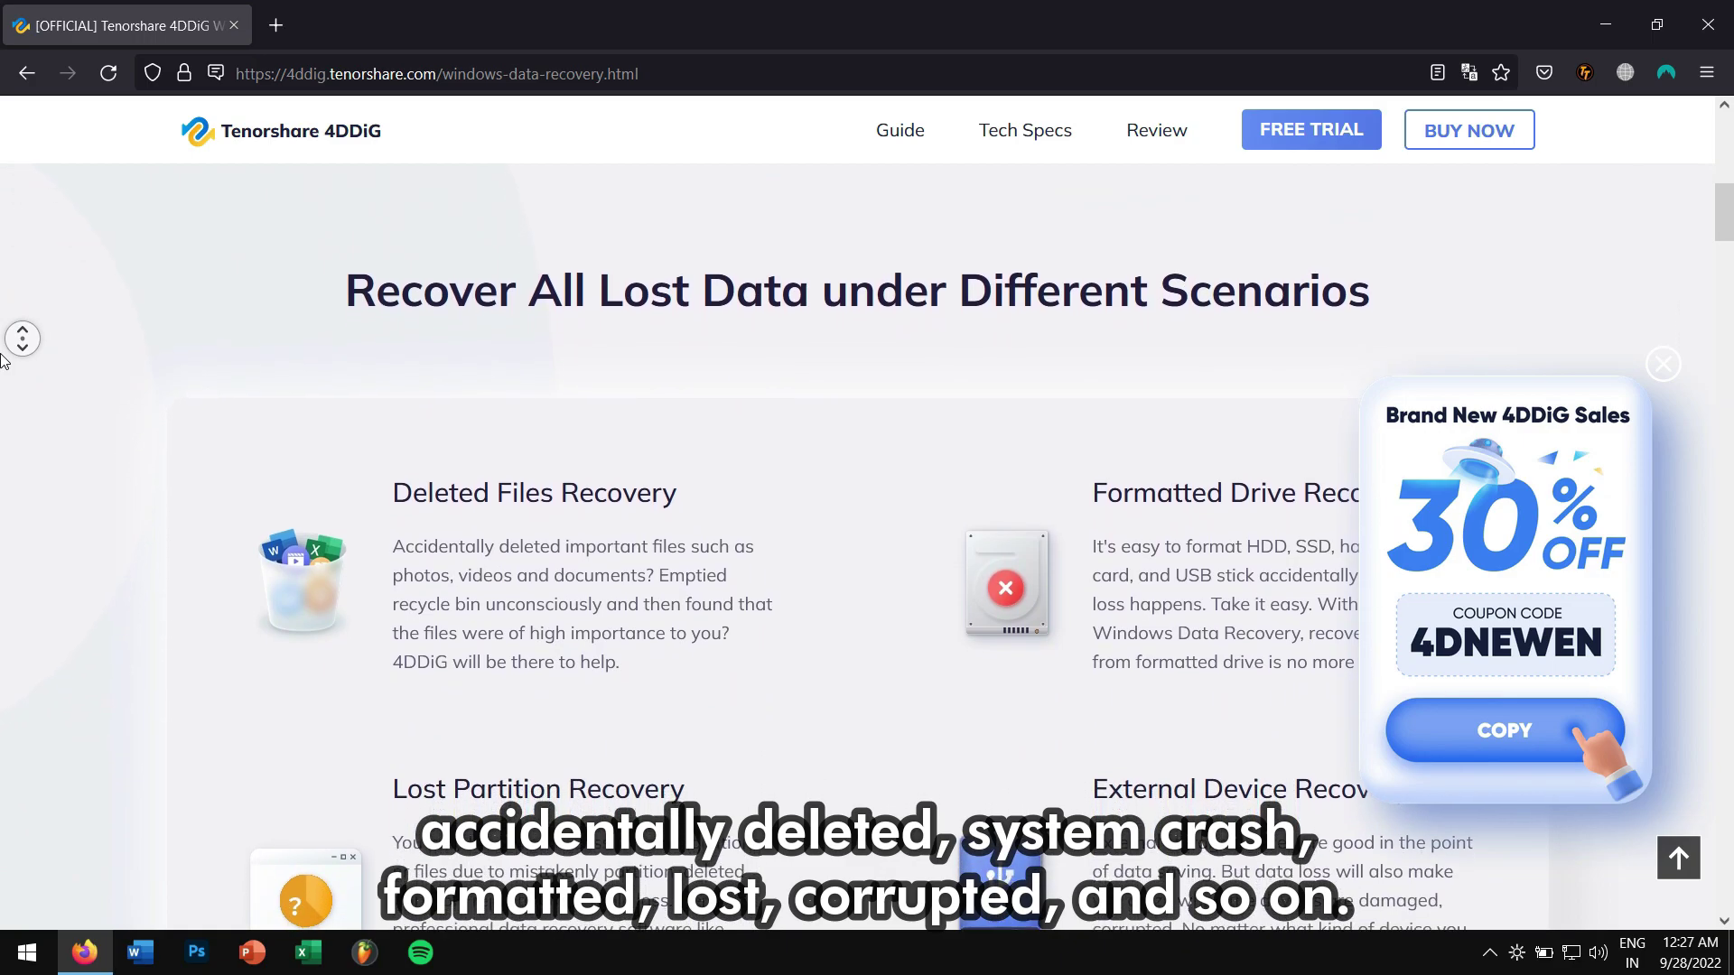
scroll(2, 359, "down", 1)
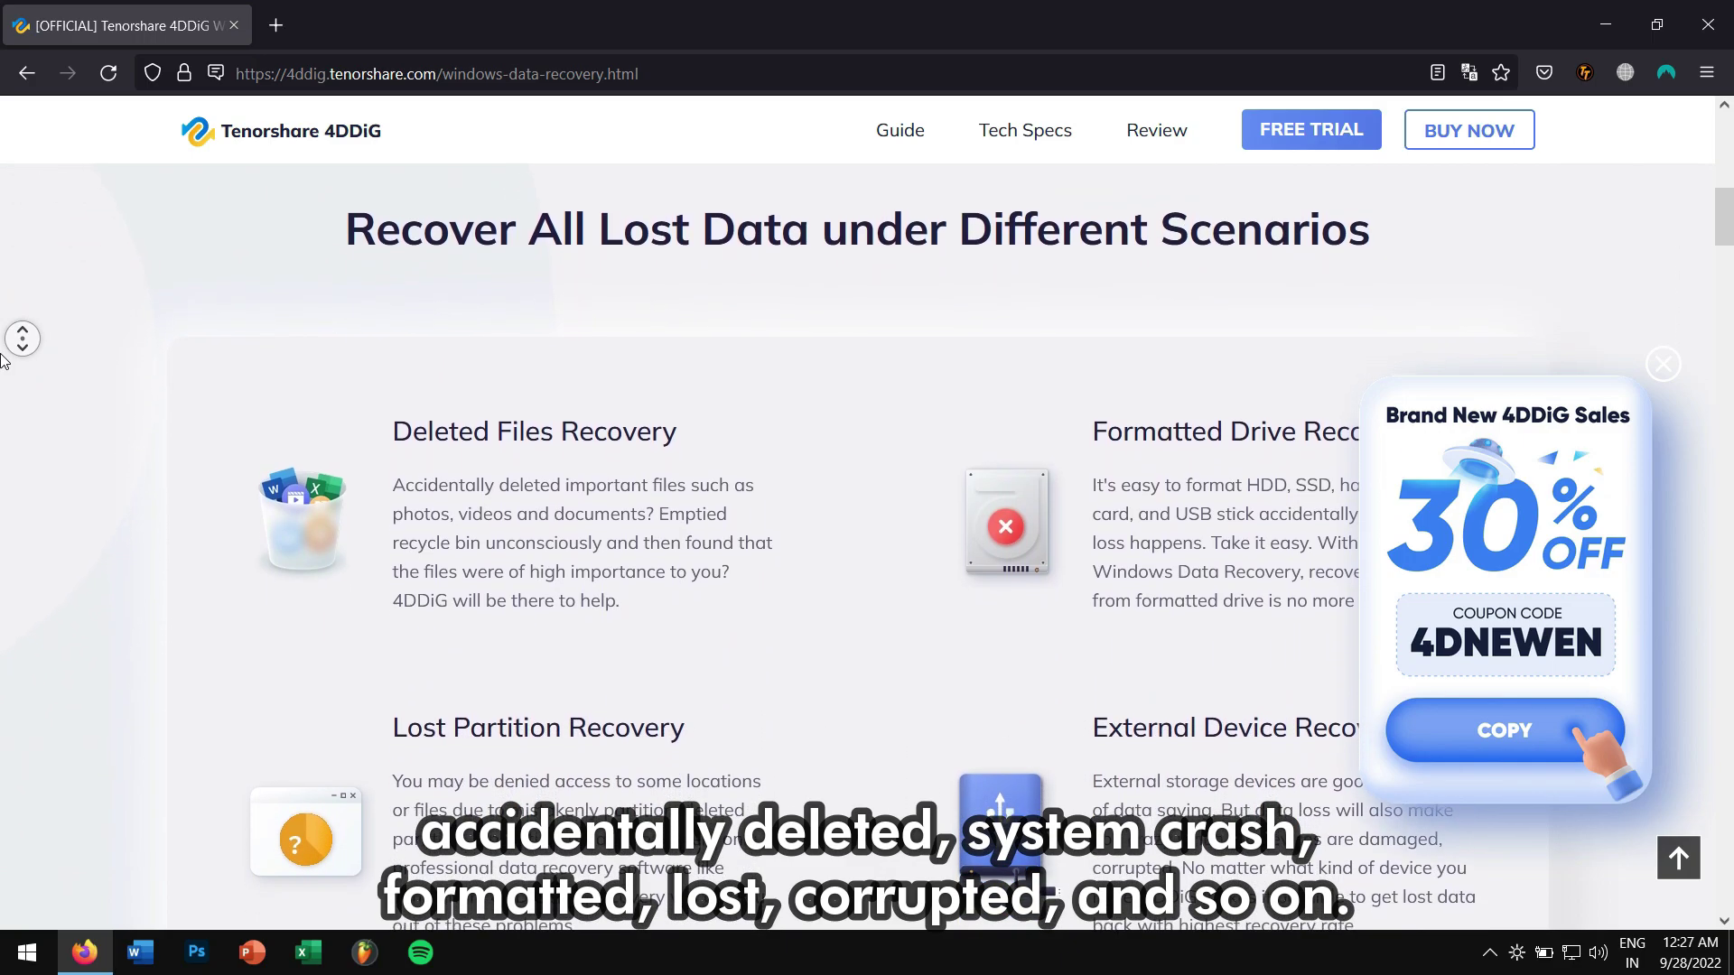
scroll(2, 360, "down", 1)
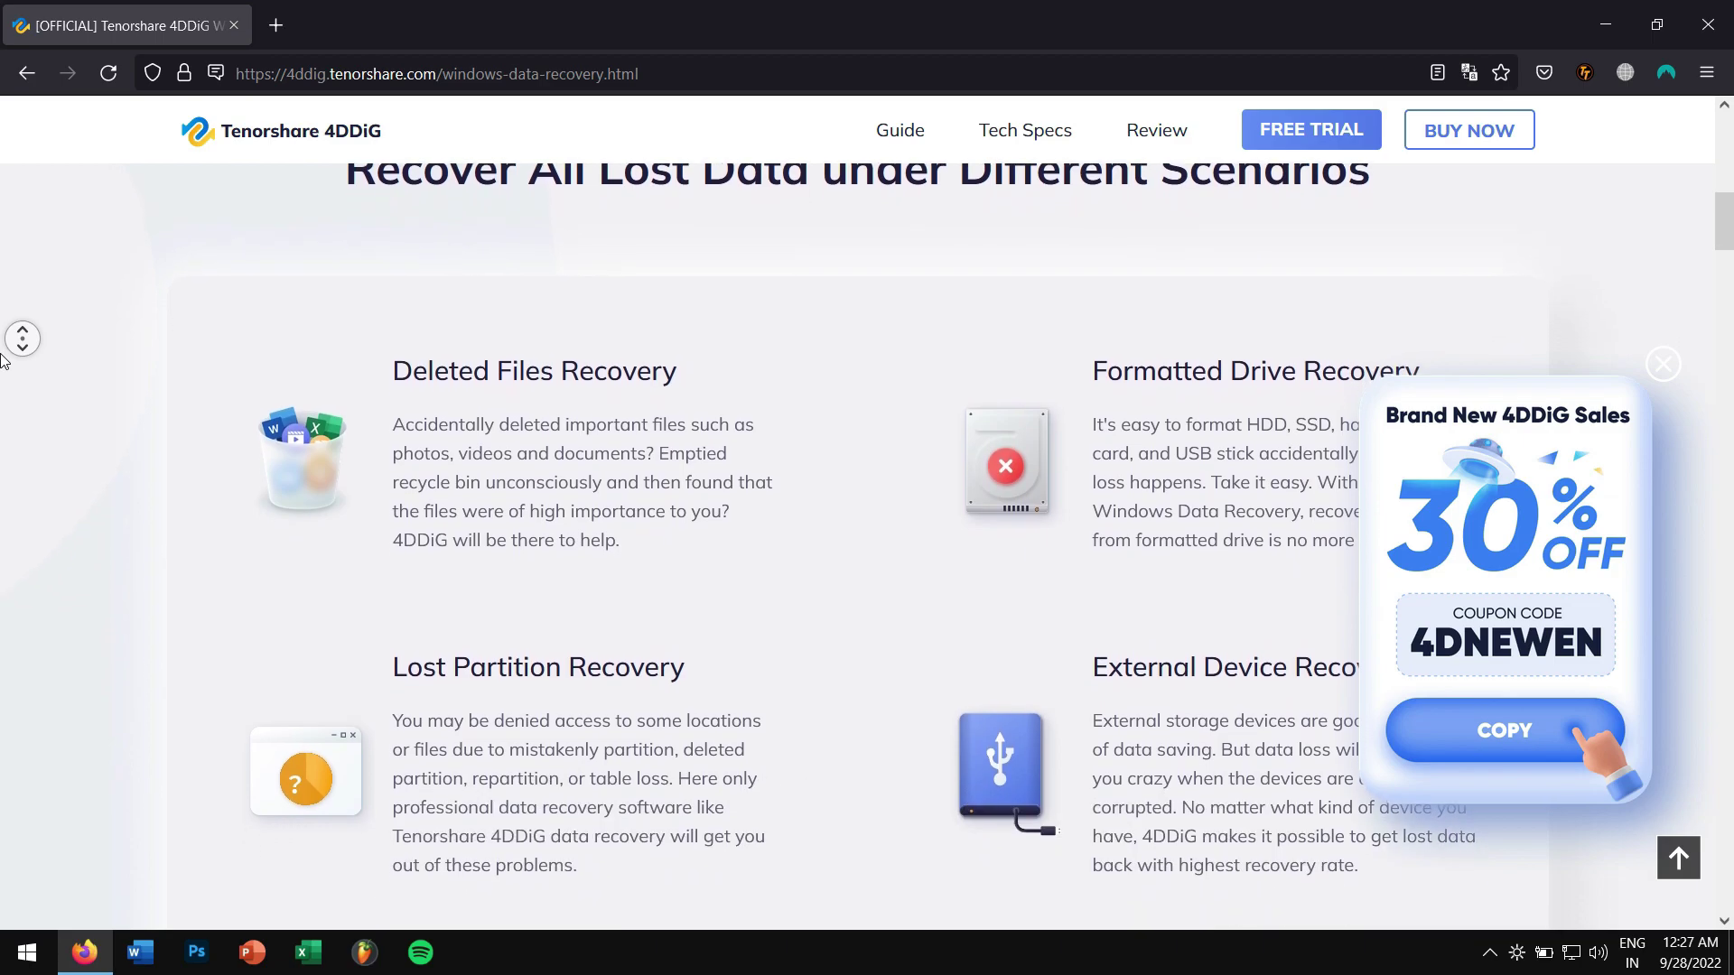
scroll(2, 359, "down", 1)
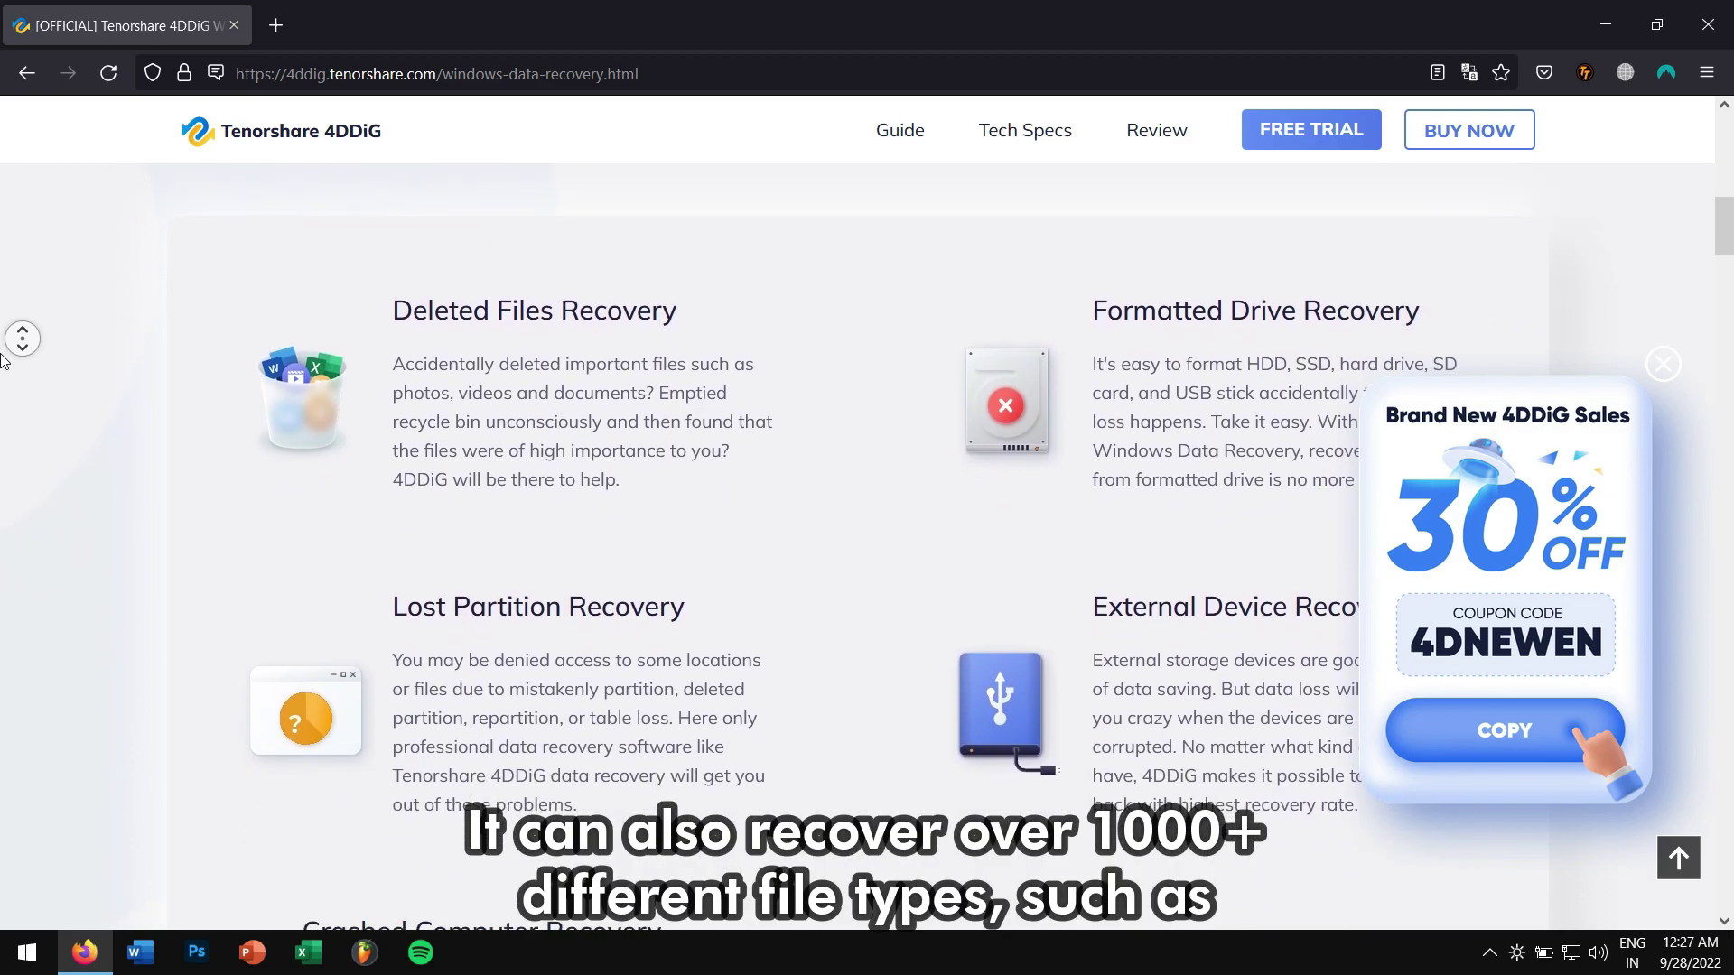
scroll(2, 359, "down", 1)
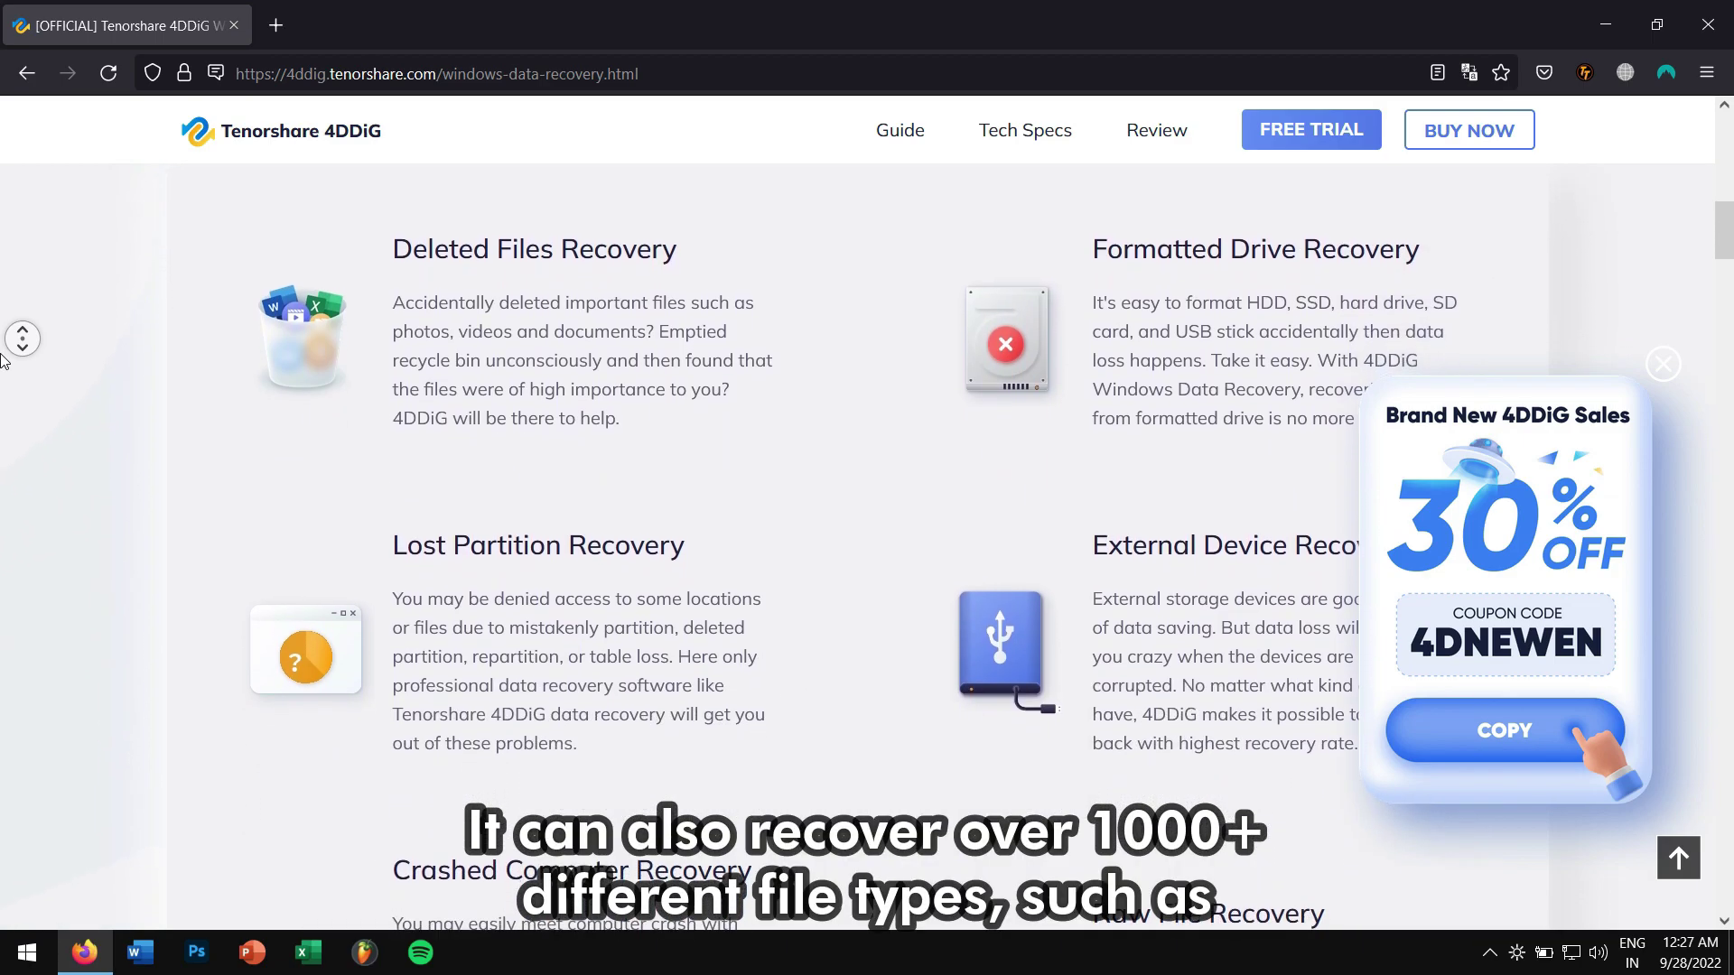
scroll(1, 359, "down", 1)
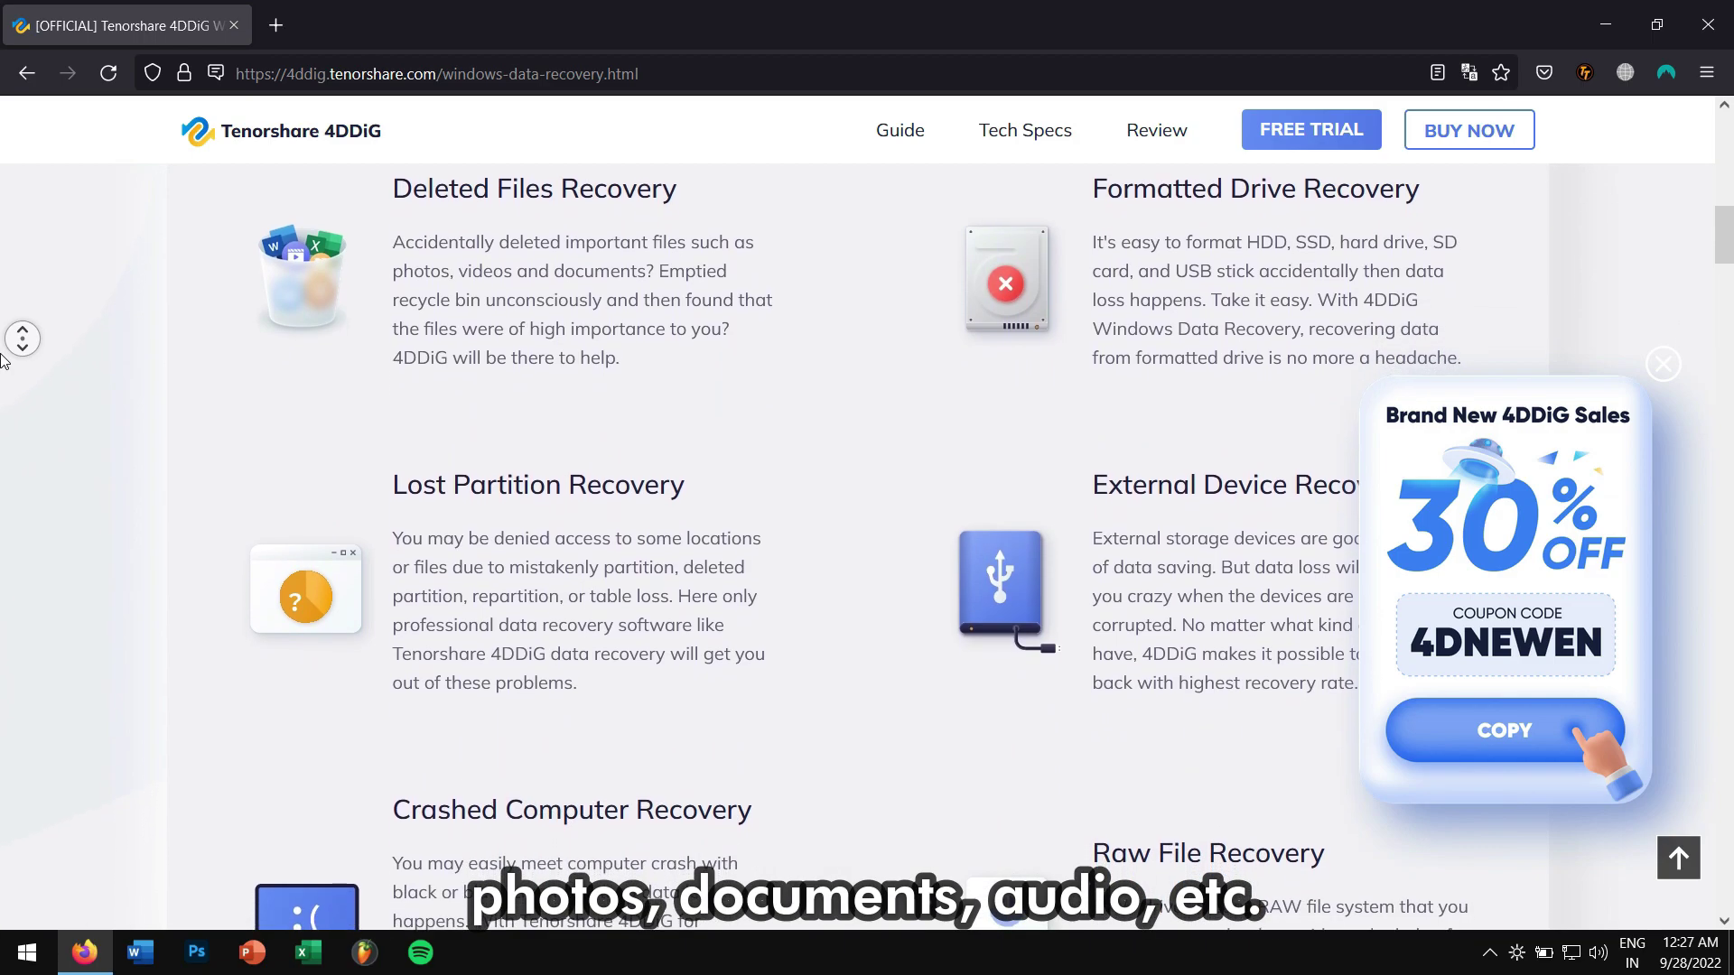
scroll(2, 359, "down", 1)
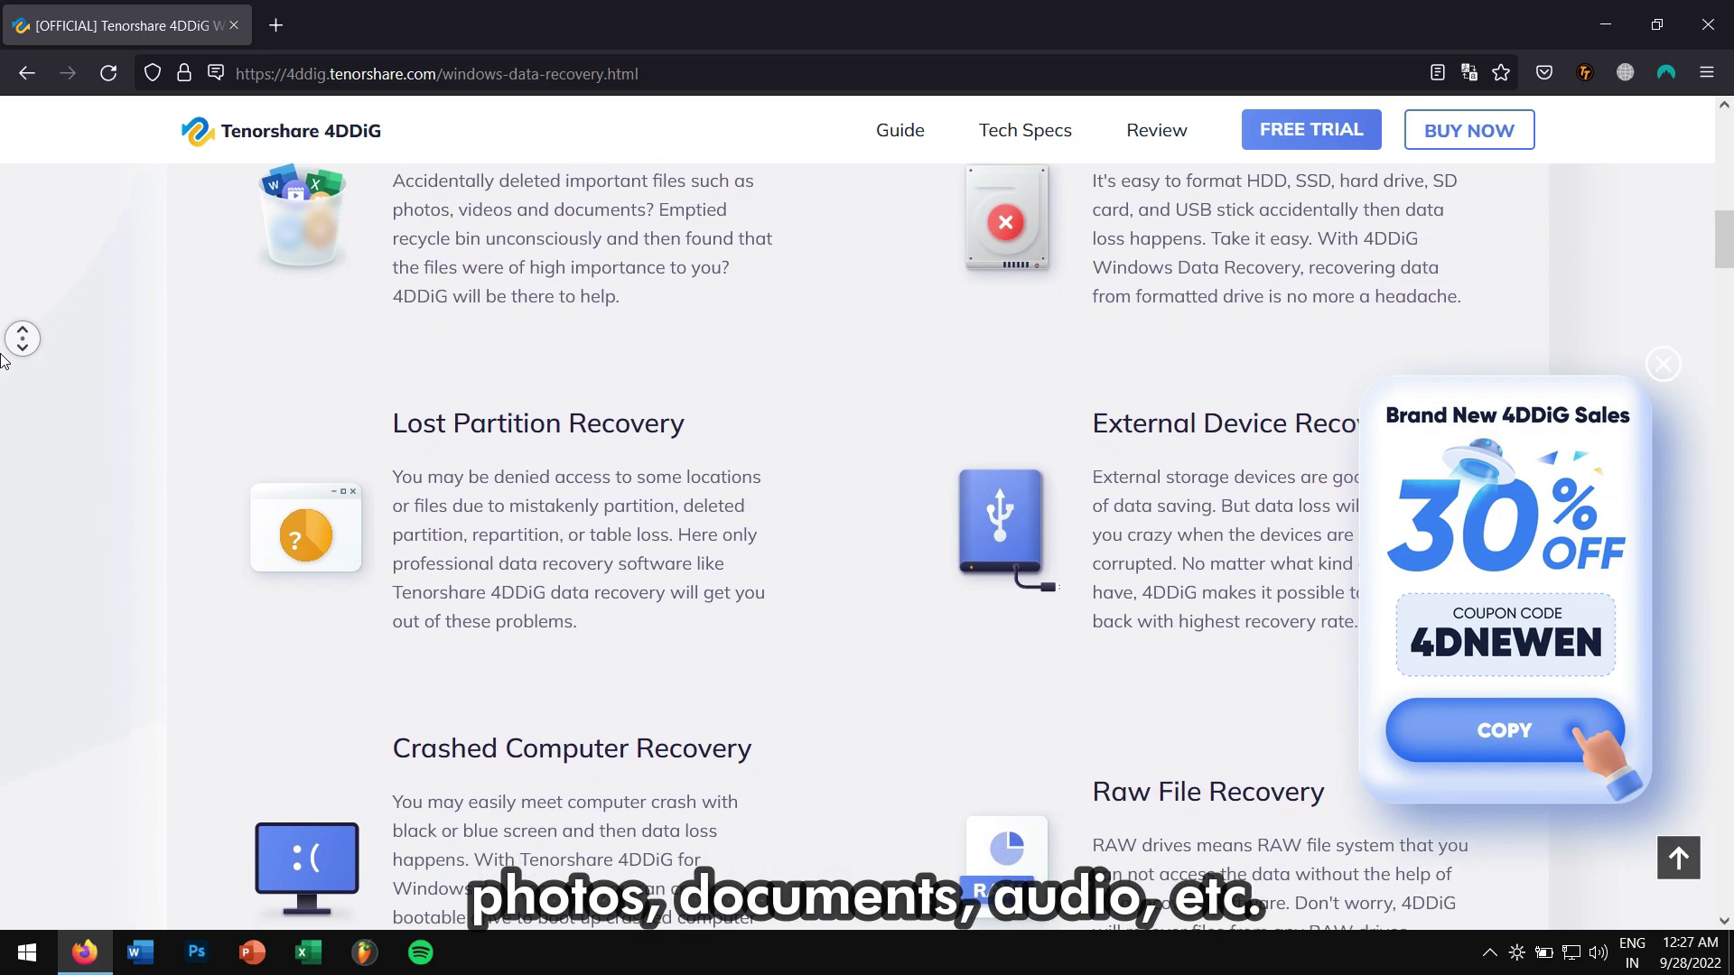
scroll(2, 359, "down", 1)
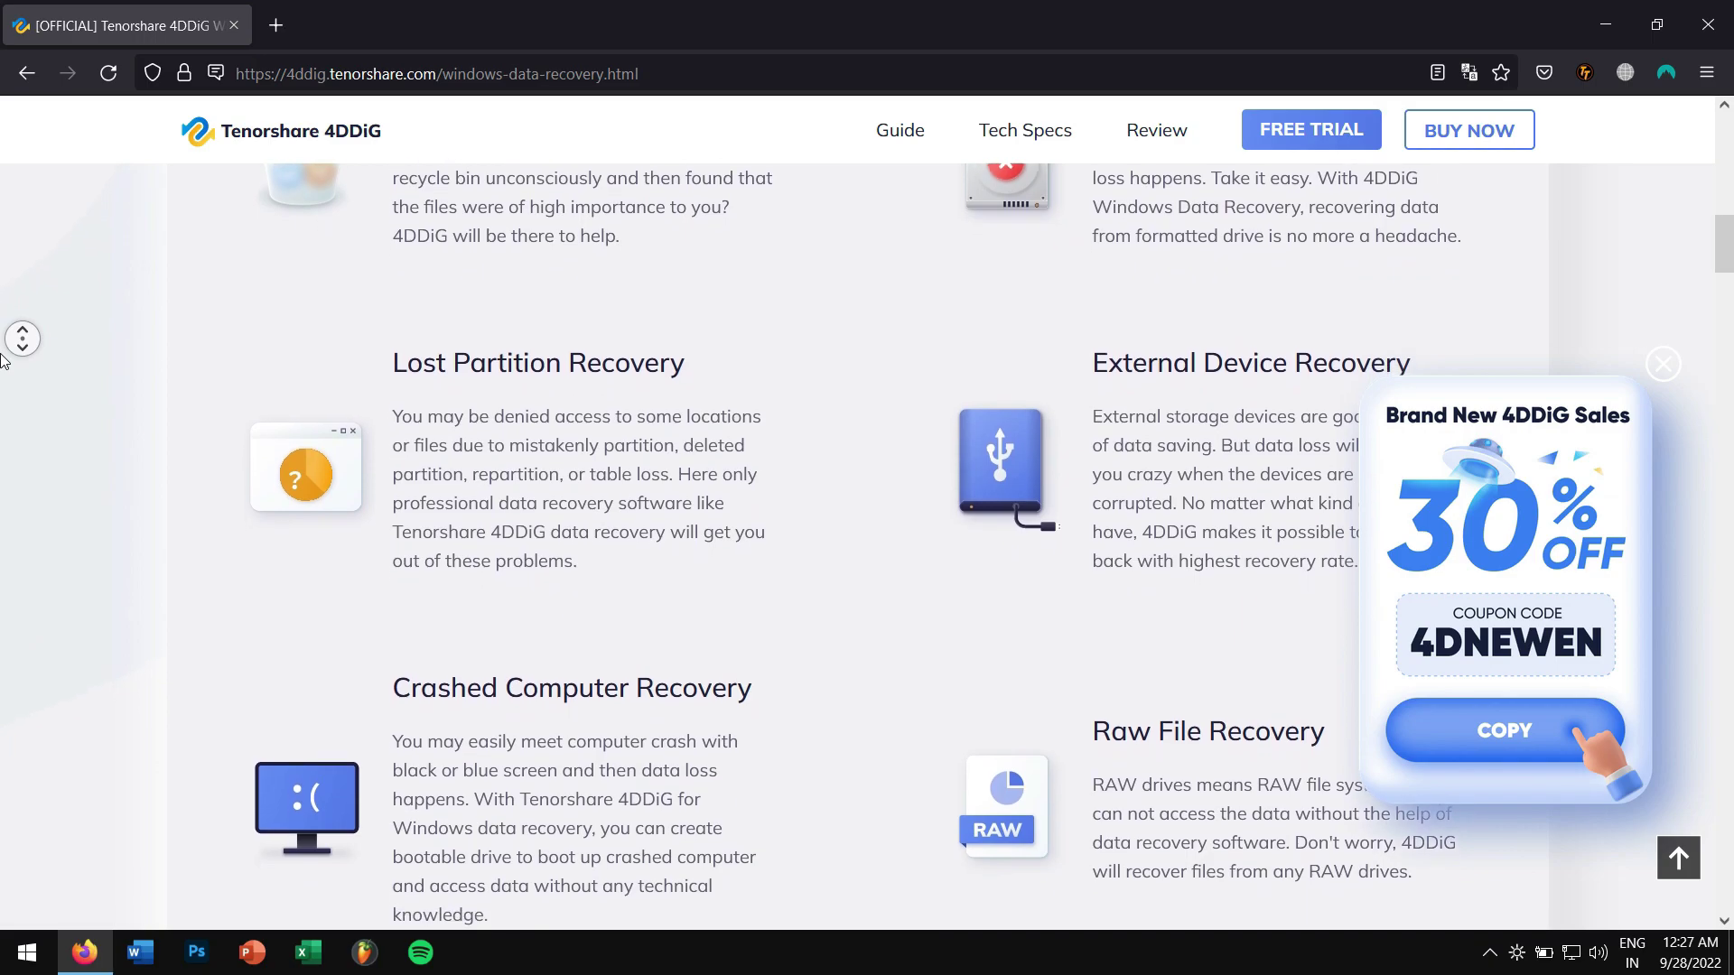
scroll(2, 360, "down", 1)
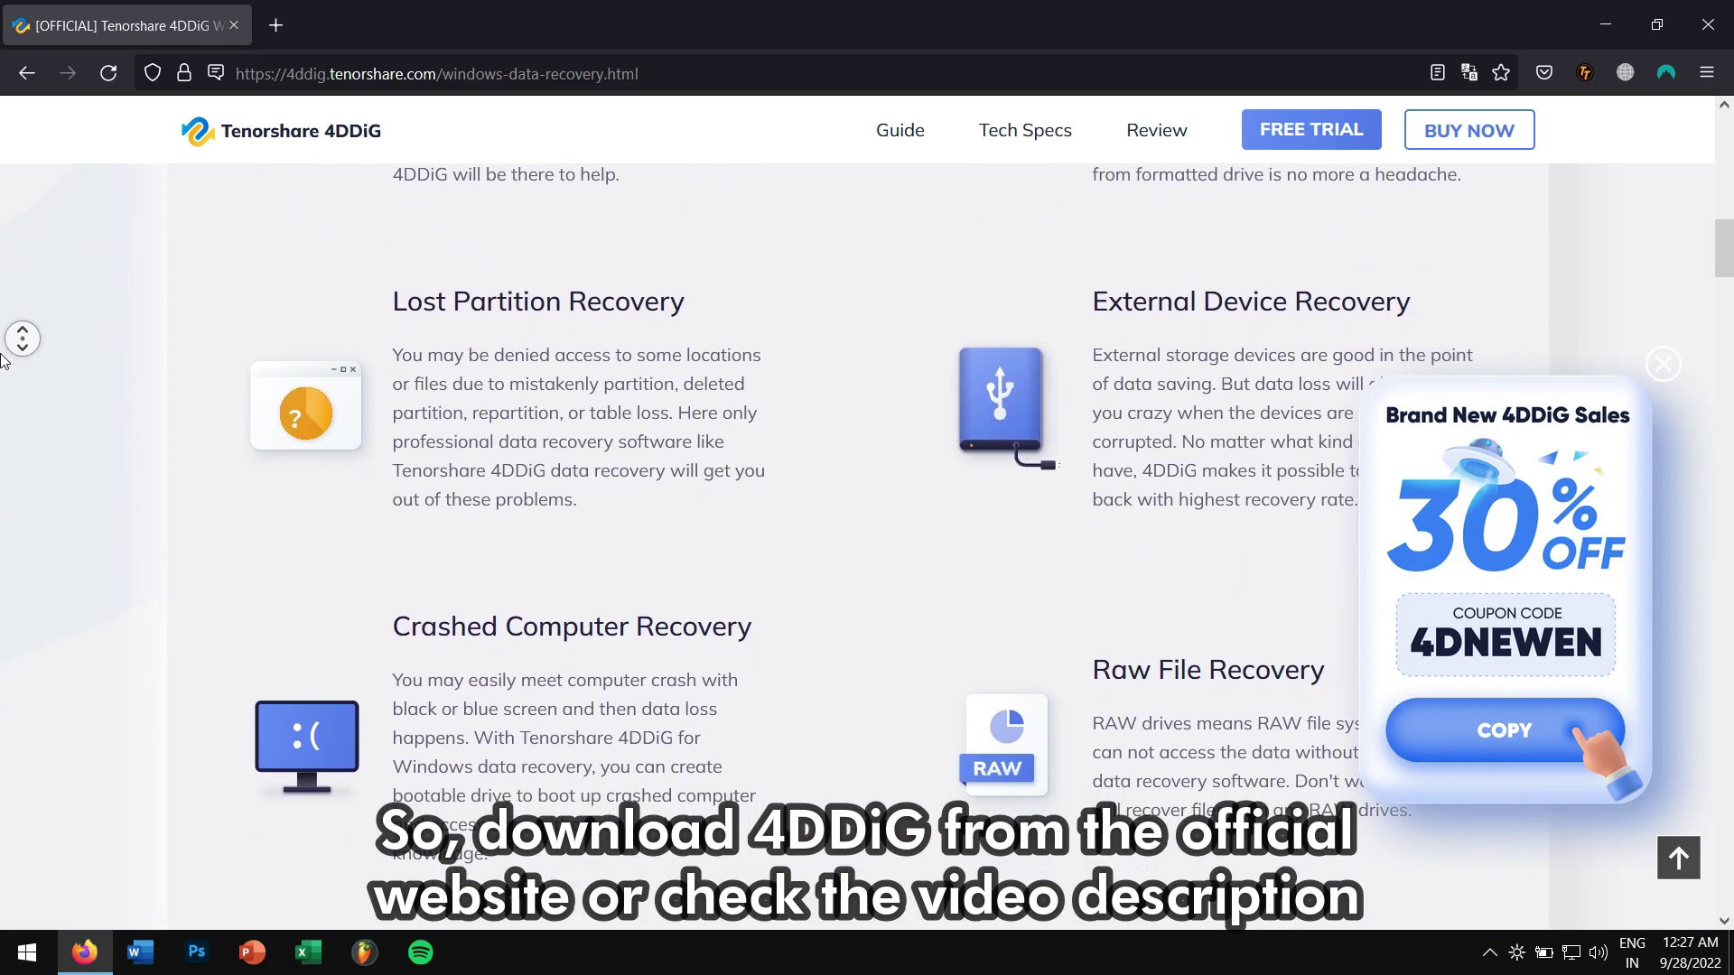
left_click(49, 349)
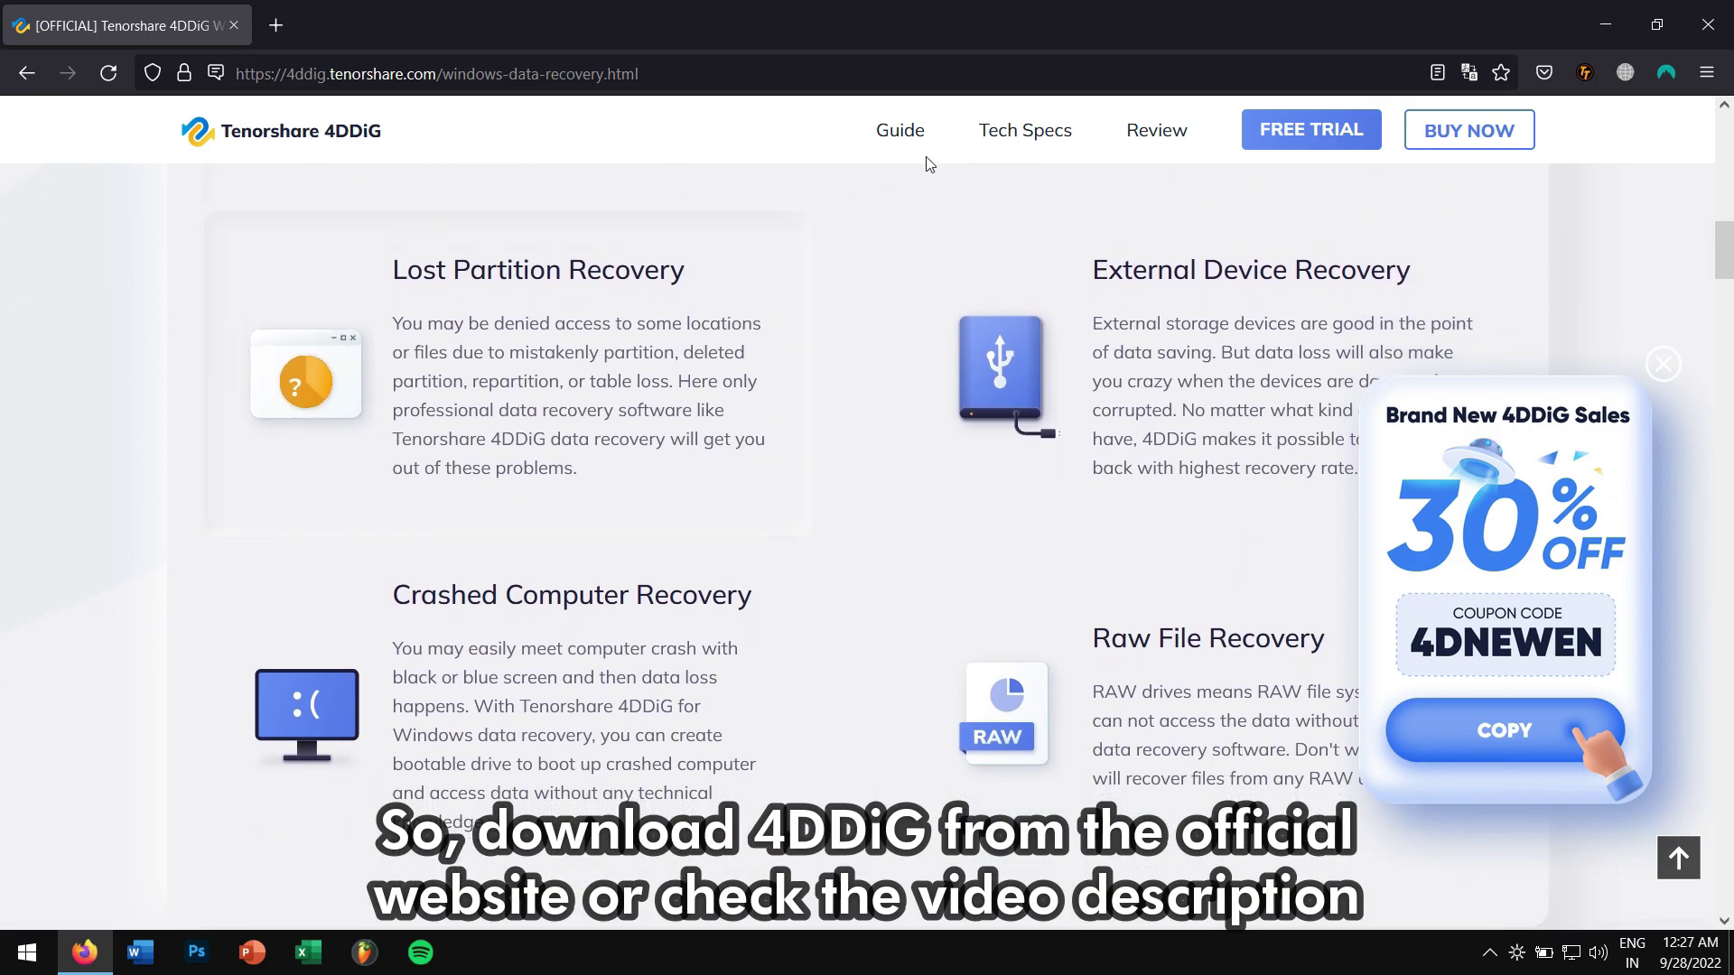
left_click(1711, 9)
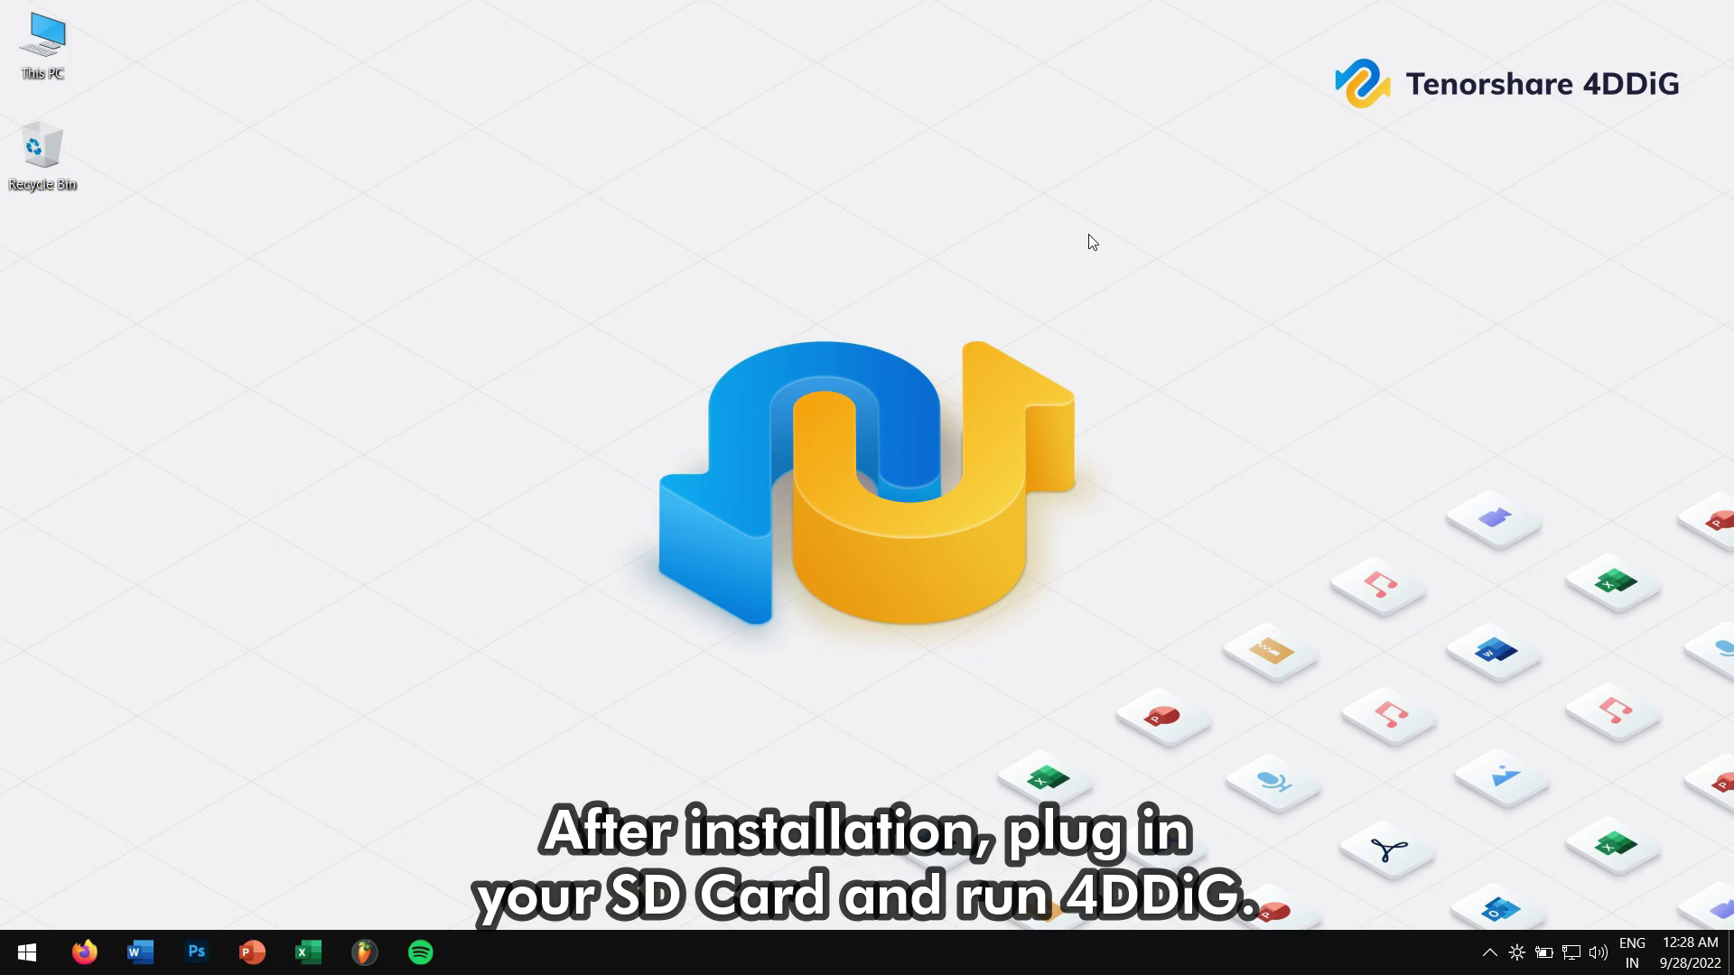
Launch 4DDiG by searching 'tenor' and scan USB Drive (F:) for all file types
key("super")
type("tenor")
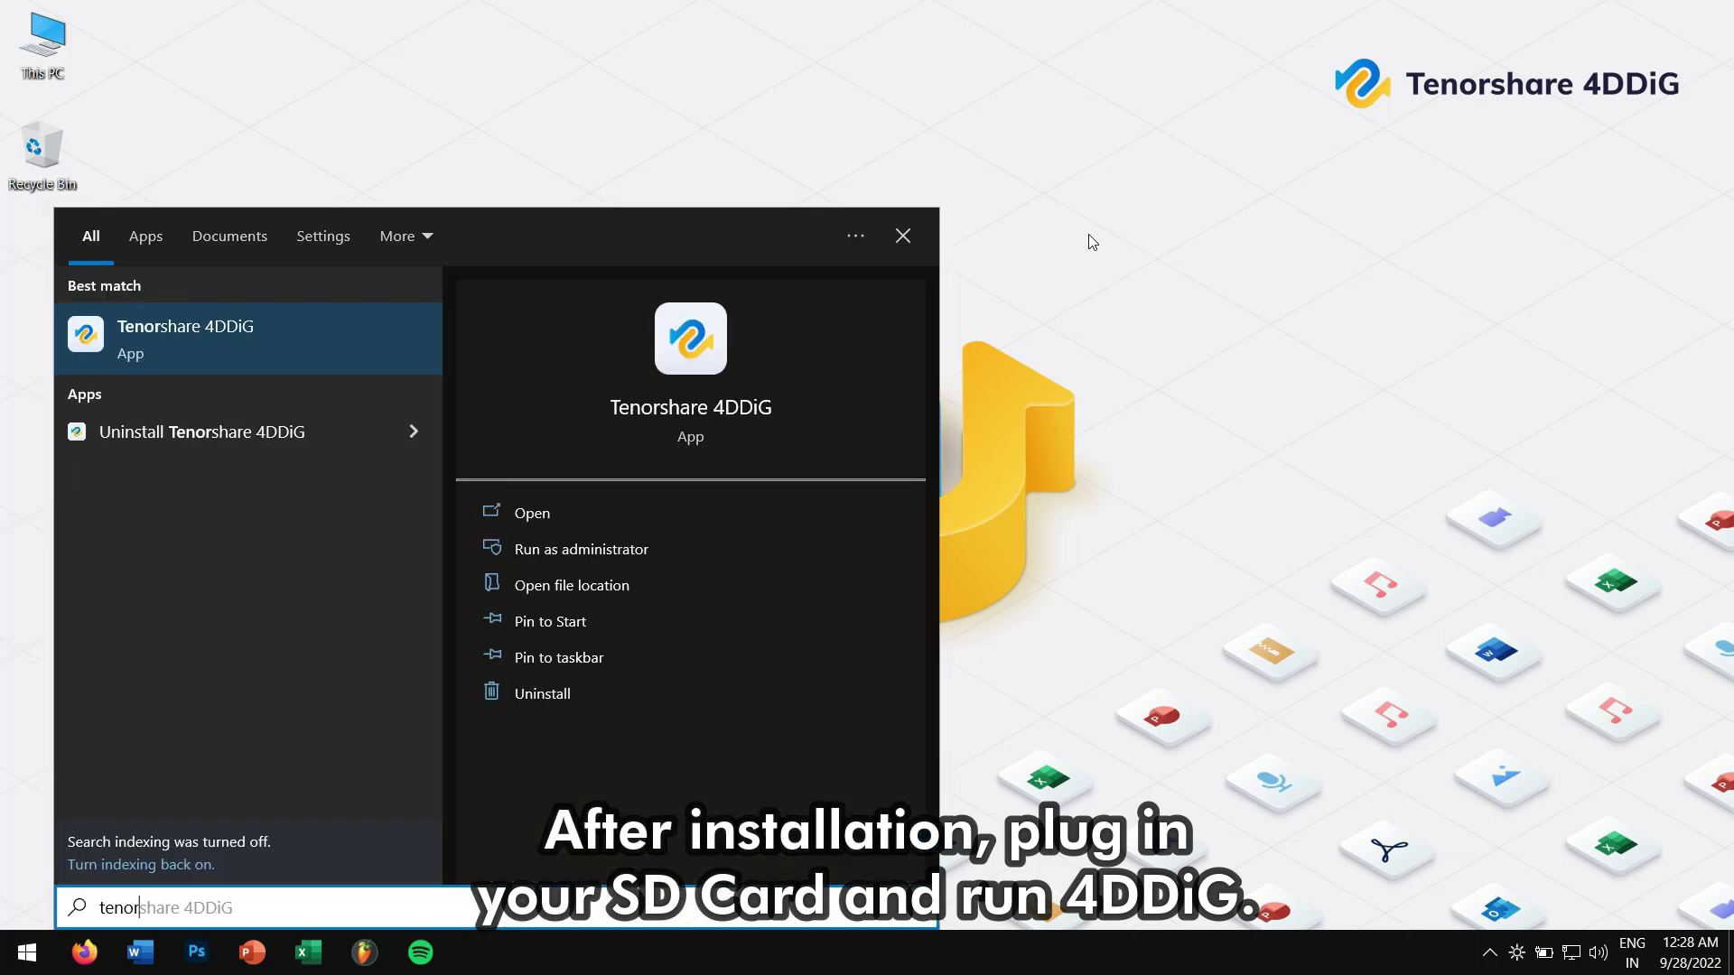
key("Return")
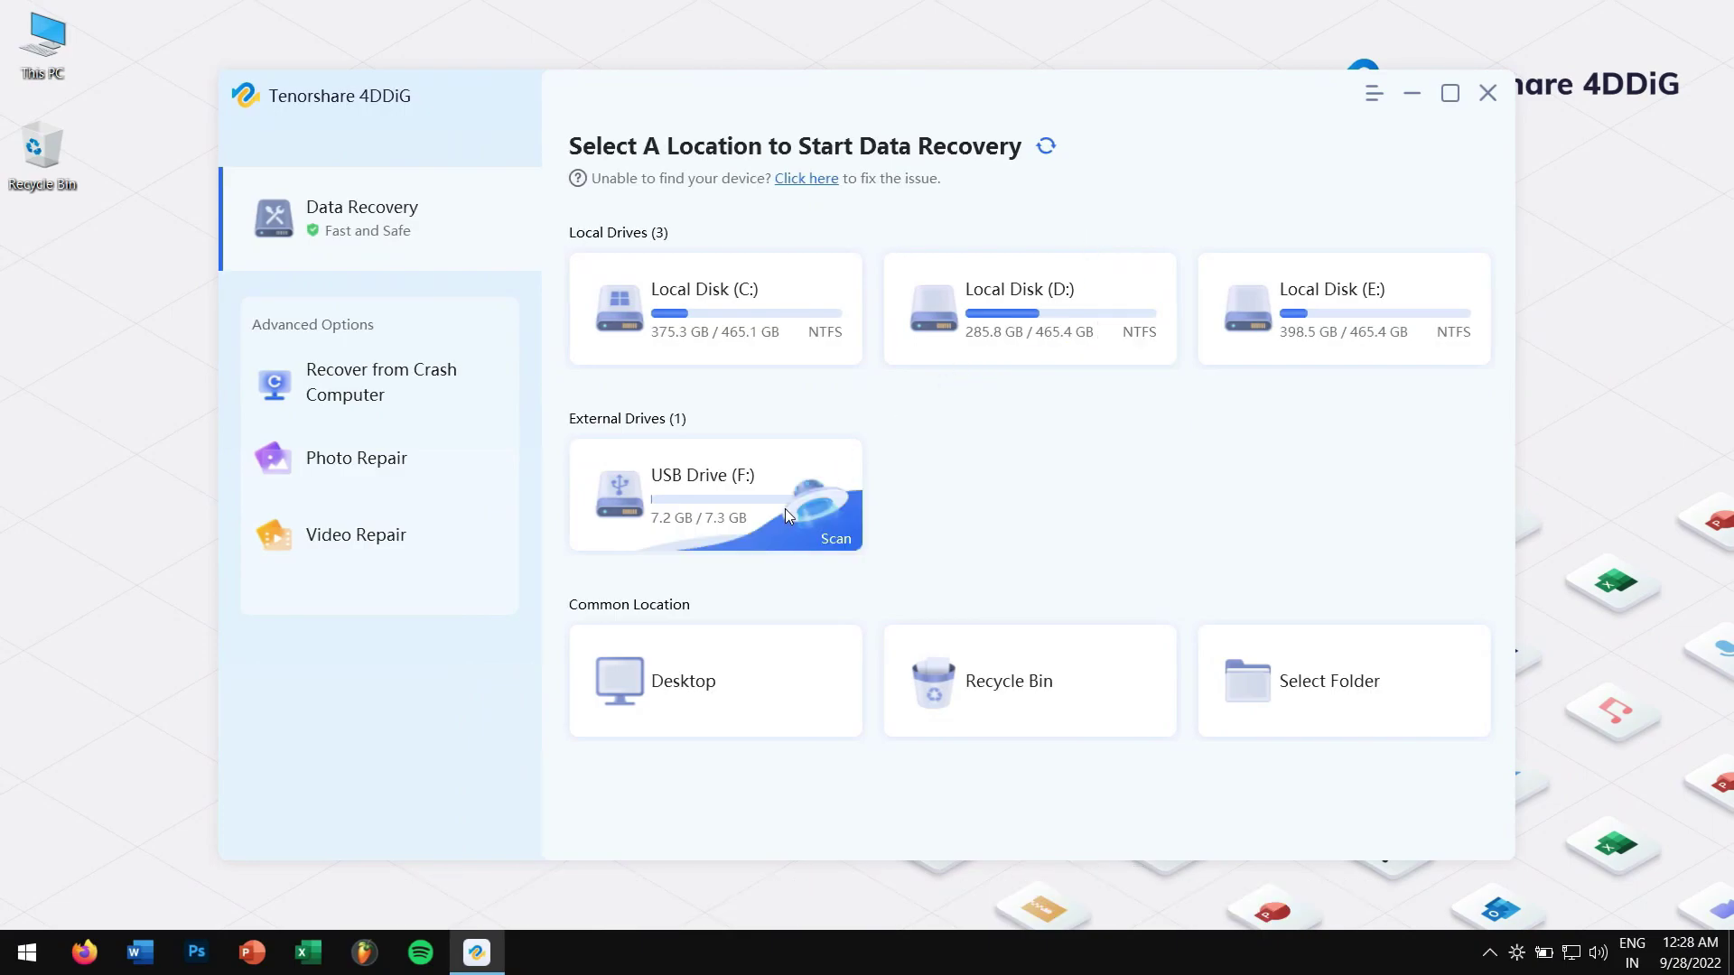
left_click(836, 539)
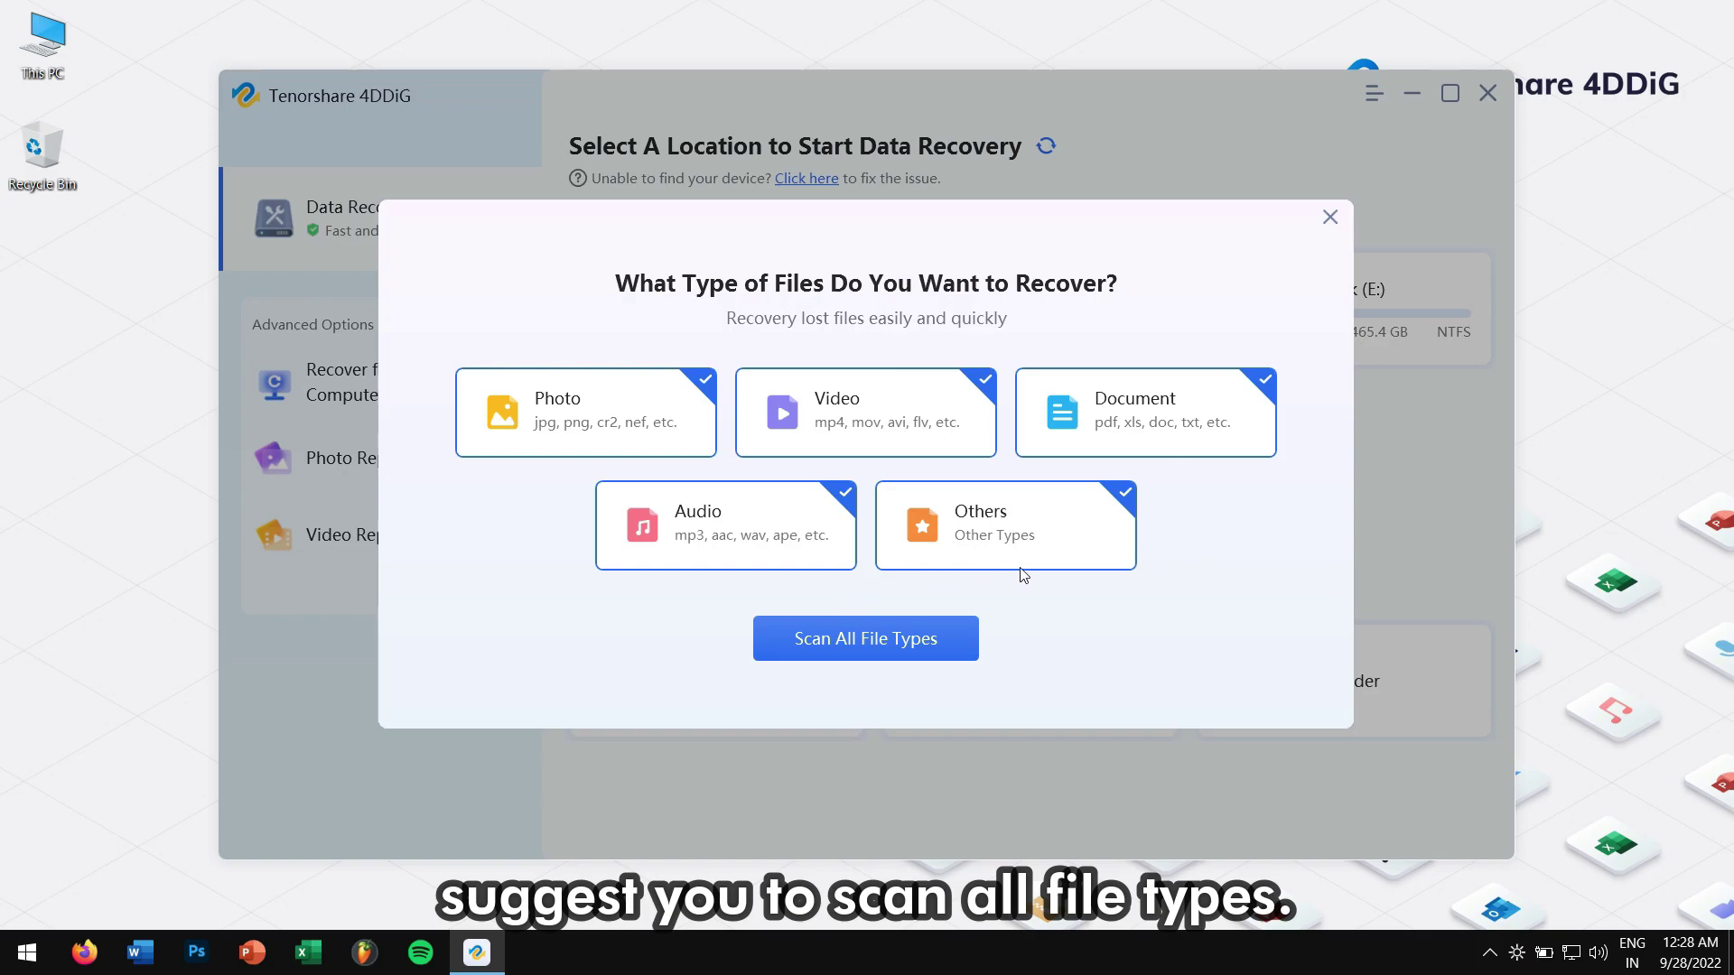
left_click(892, 654)
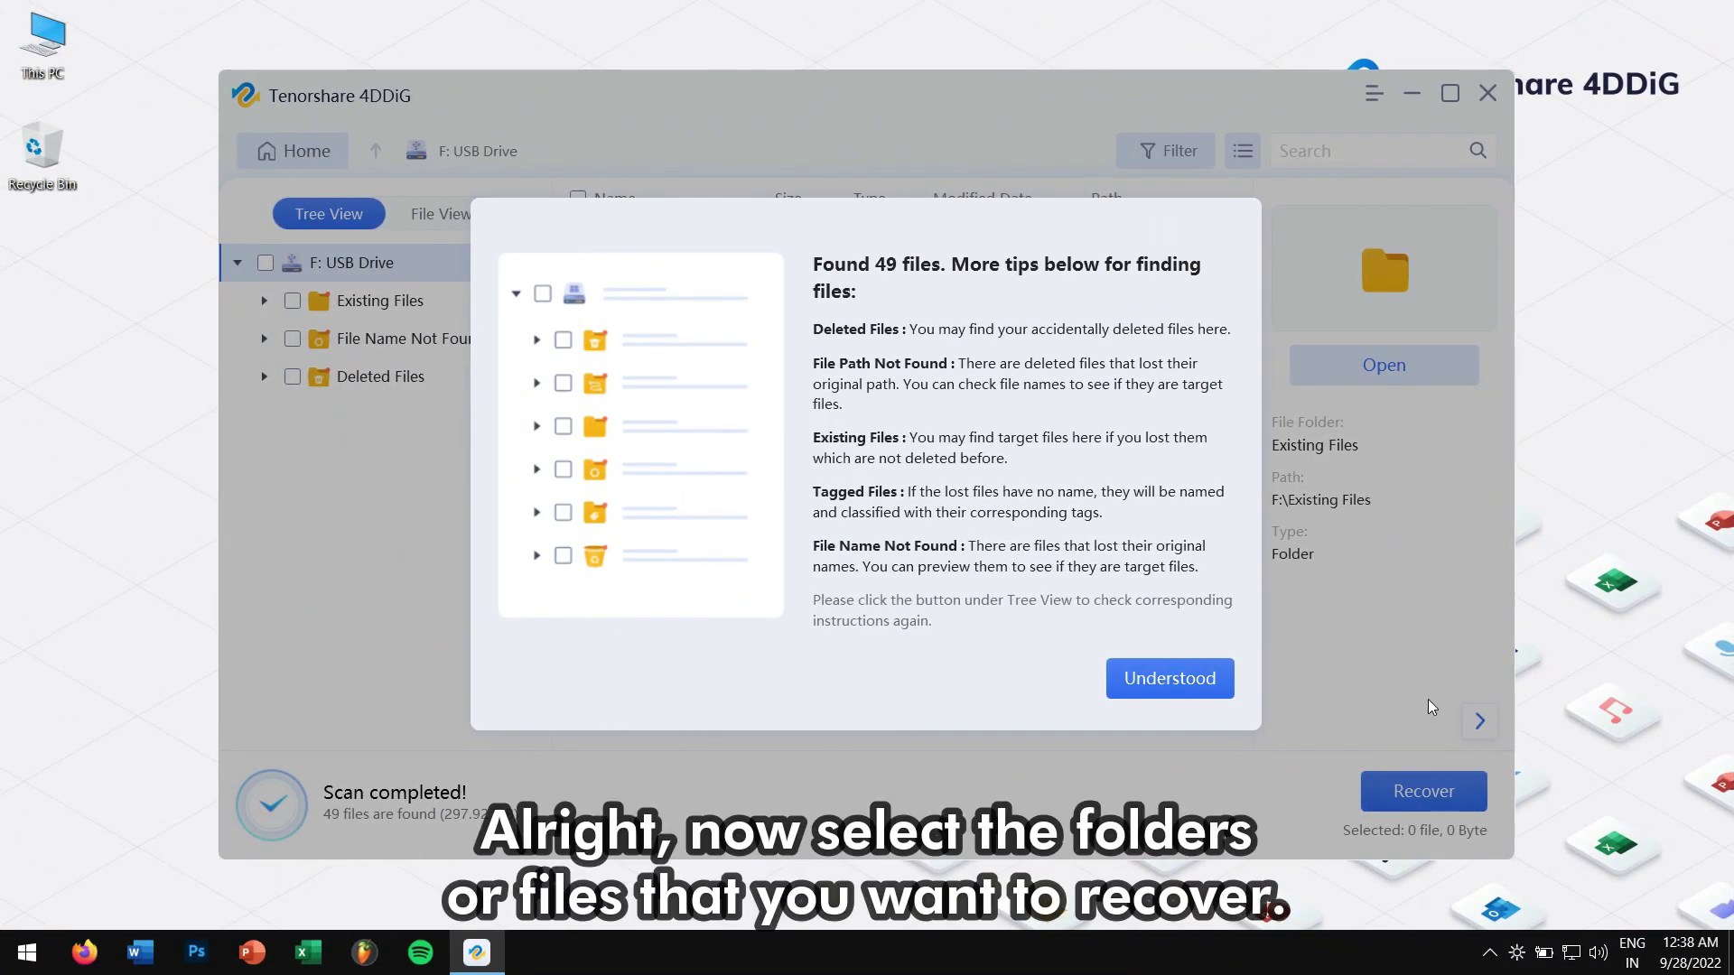
Dismiss the tips and tick the three MP4 files in File Name Not Found > mp4
left_click(1172, 684)
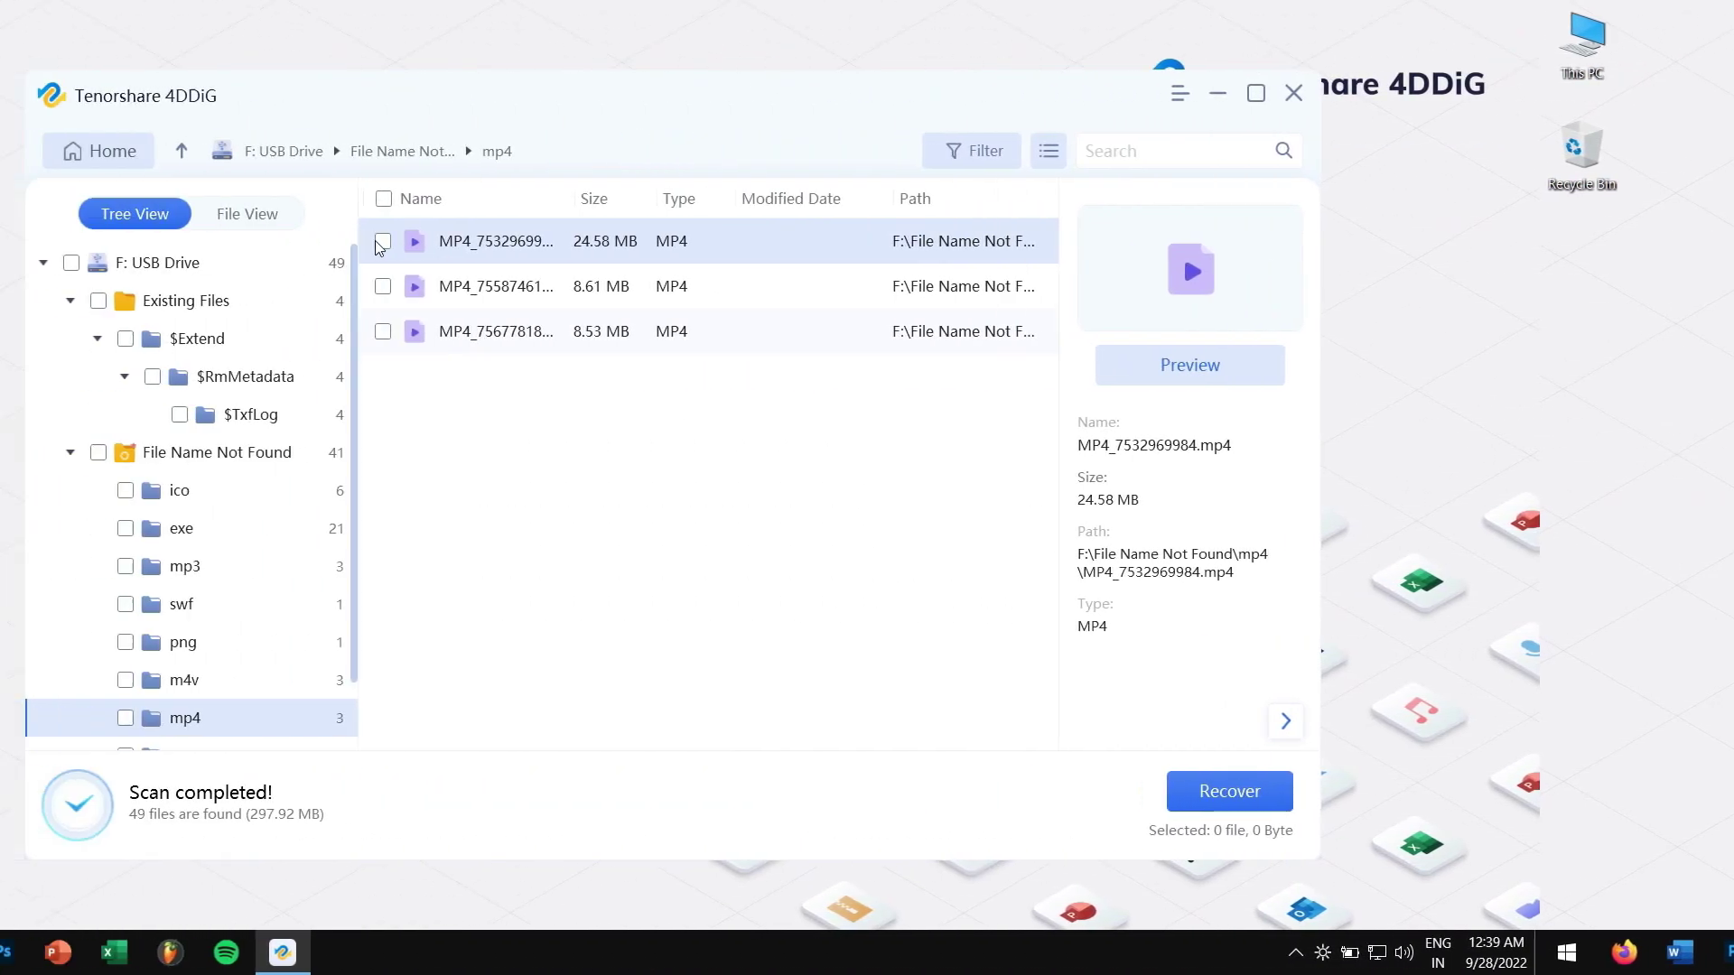
left_click(577, 241)
left_click(577, 286)
left_click(577, 332)
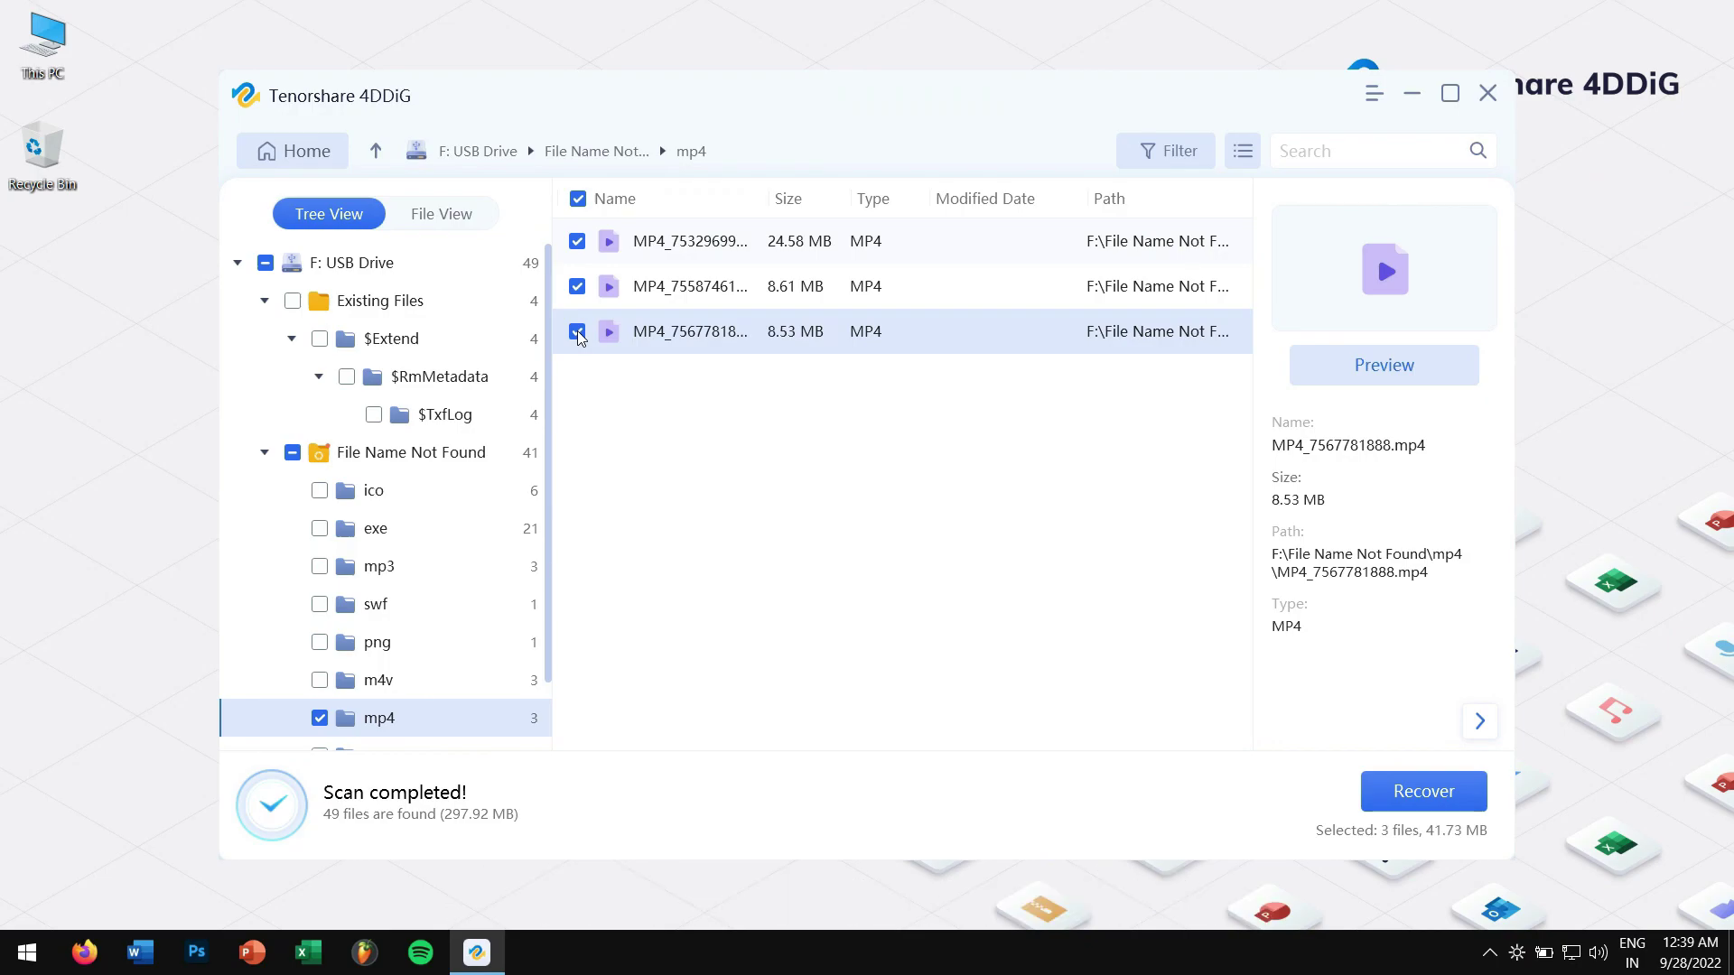
Recover the three checked MP4 files (41.73 MB) to the Desktop
left_click(1416, 813)
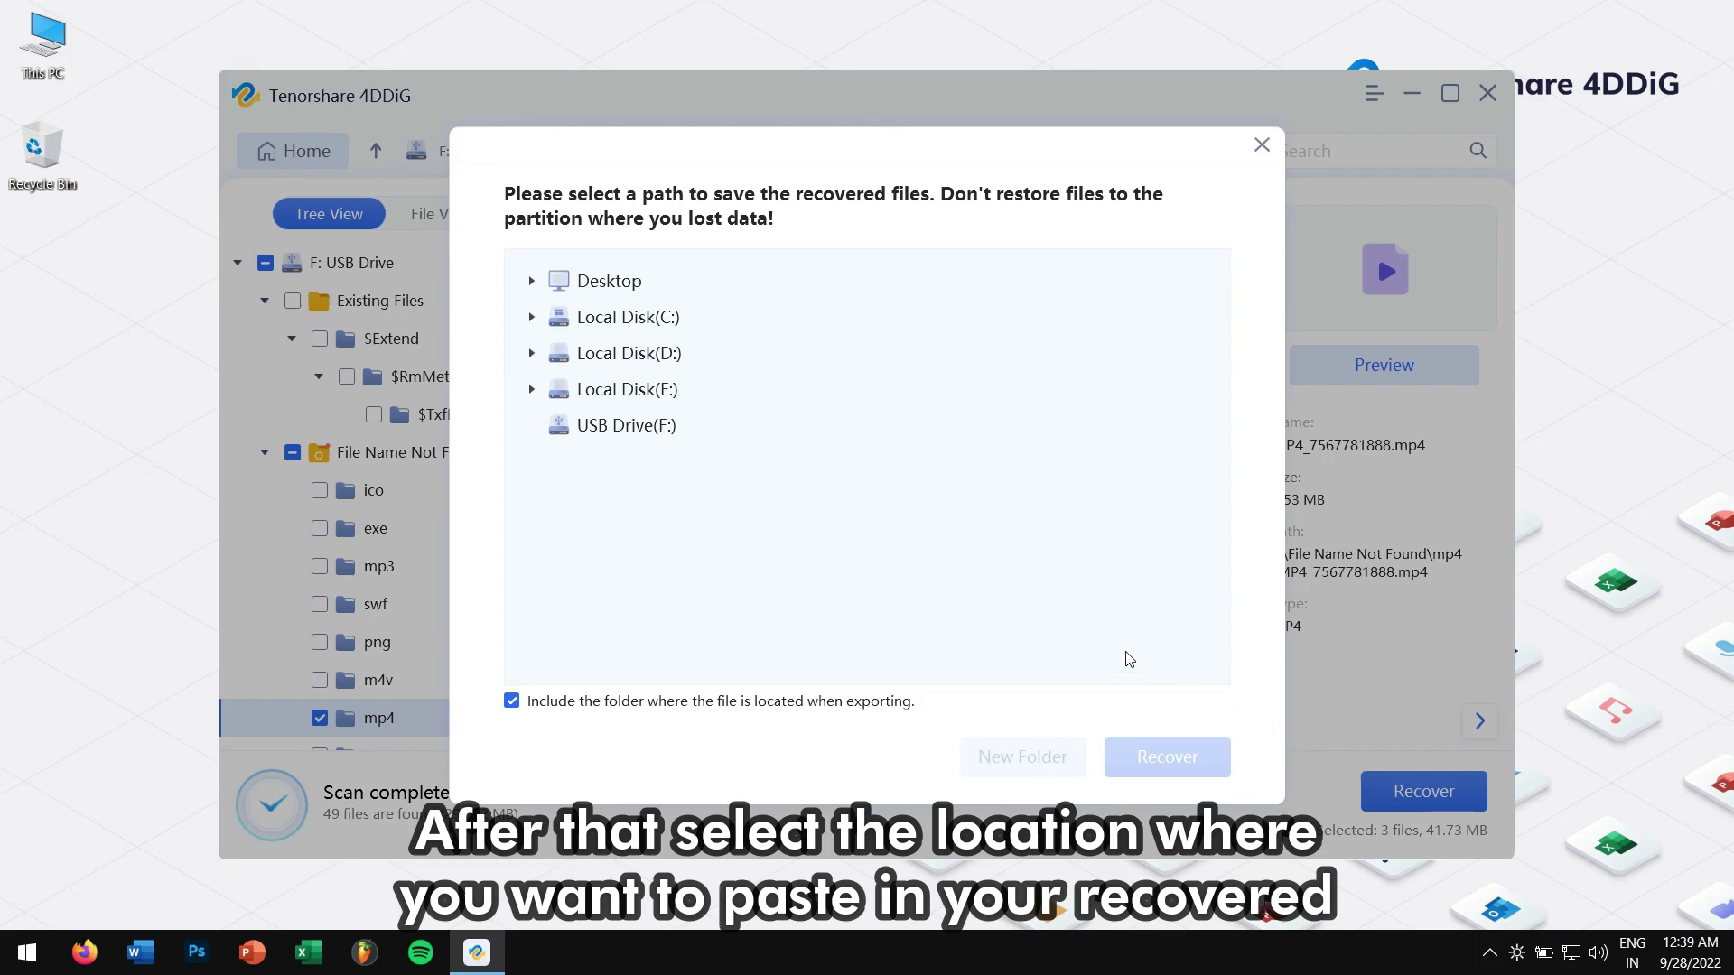
left_click(629, 287)
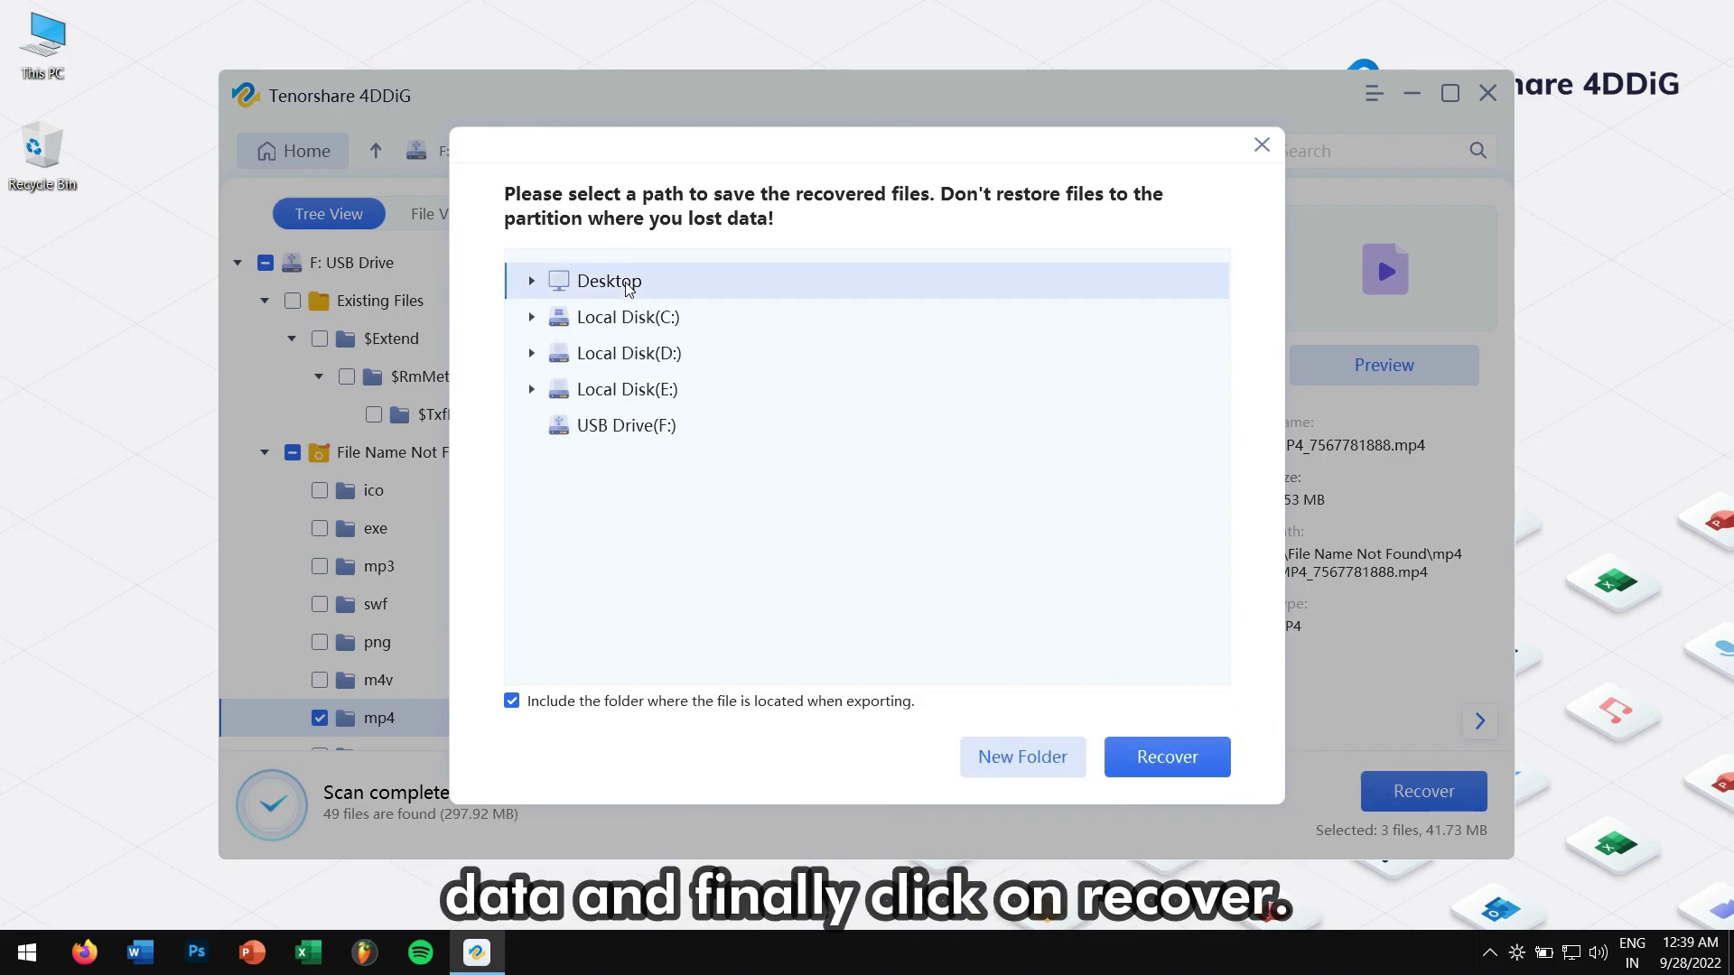
left_click(1190, 762)
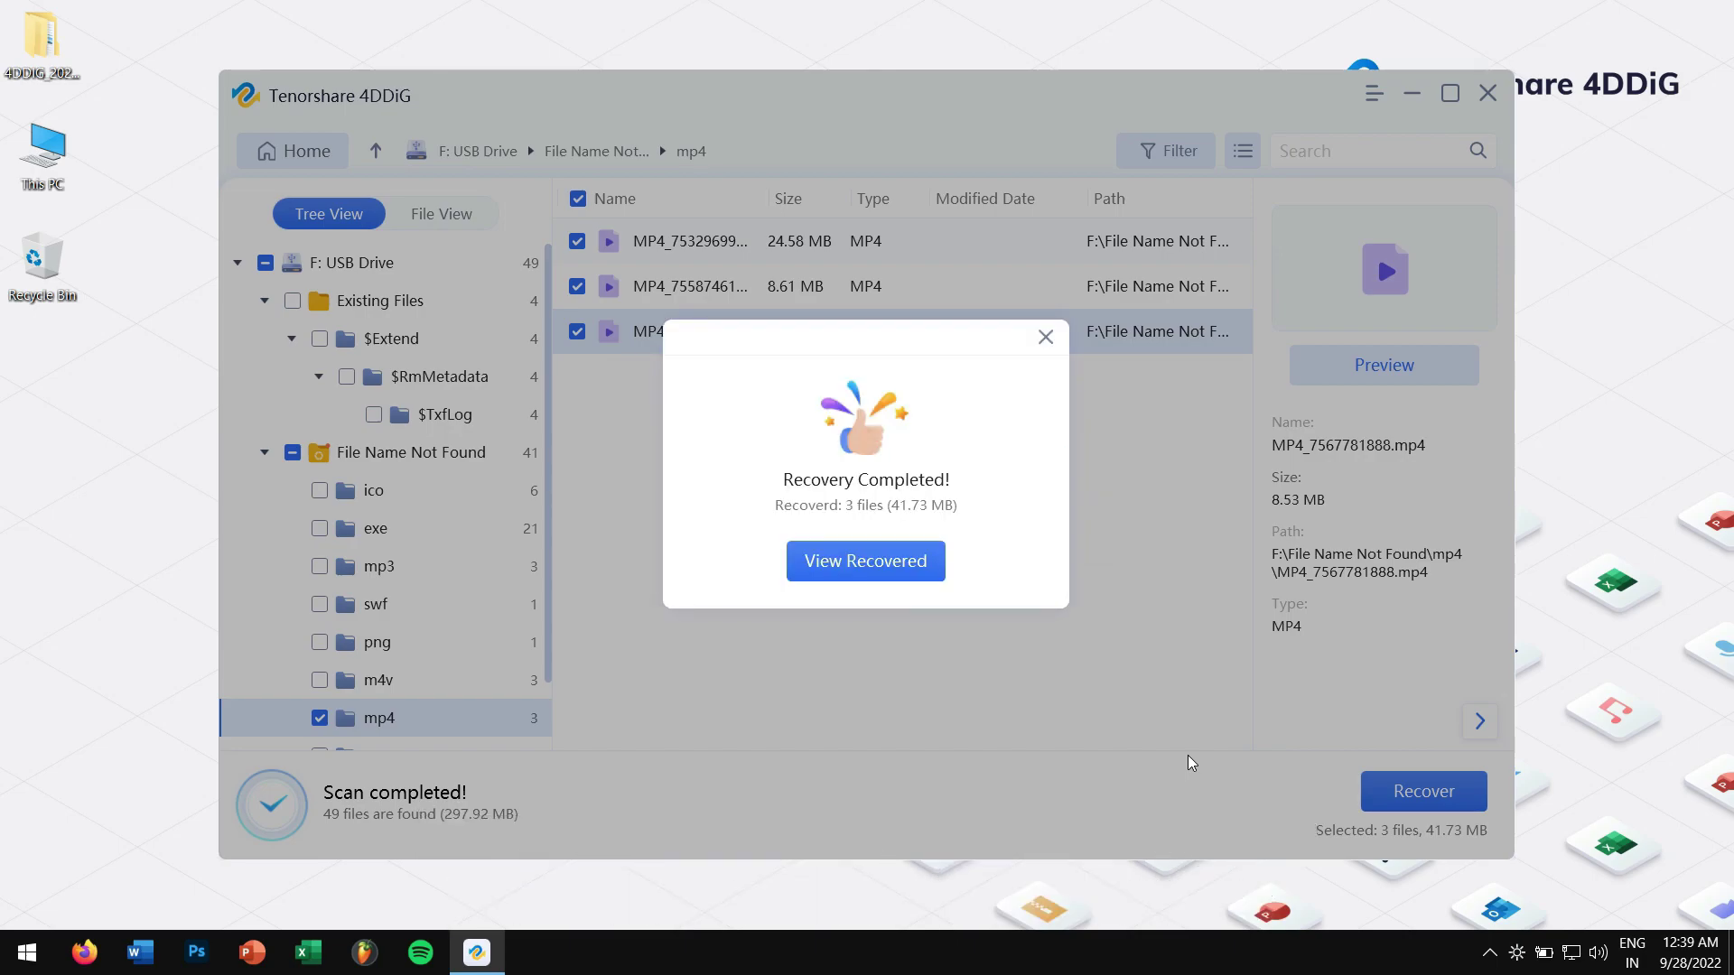
Open the recovered files and browse into F\File Name Not Found\mp4 to view the three MP4s
left_click(893, 575)
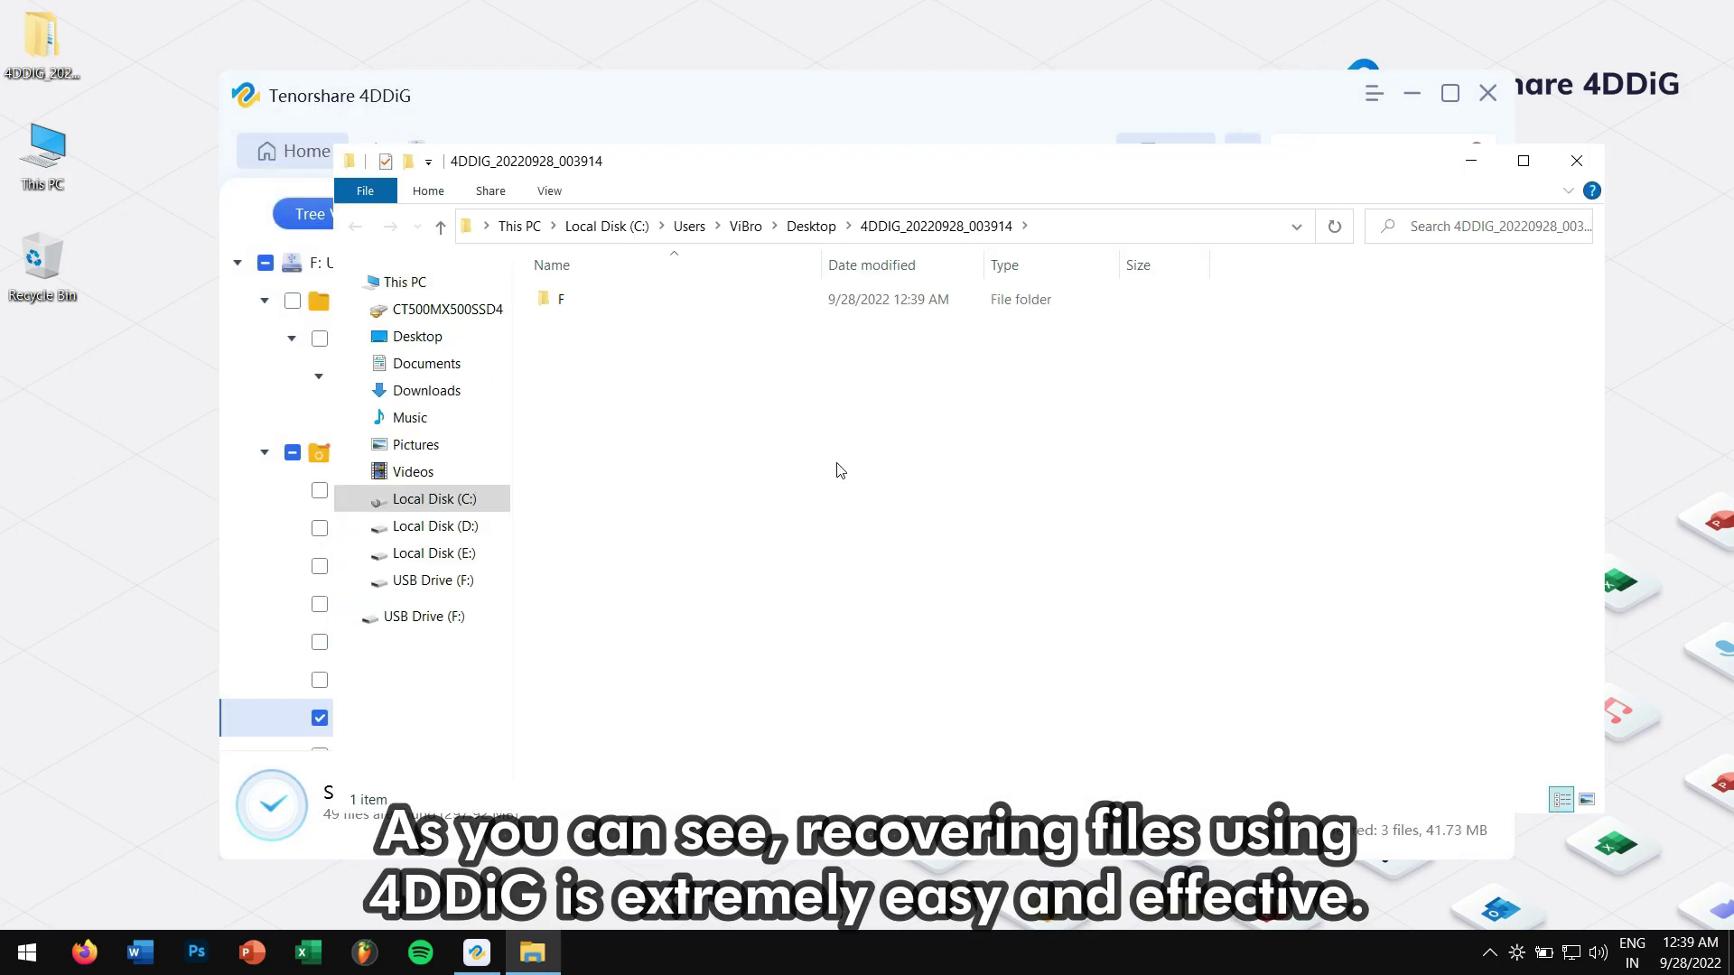
left_click_drag(780, 361, 857, 307)
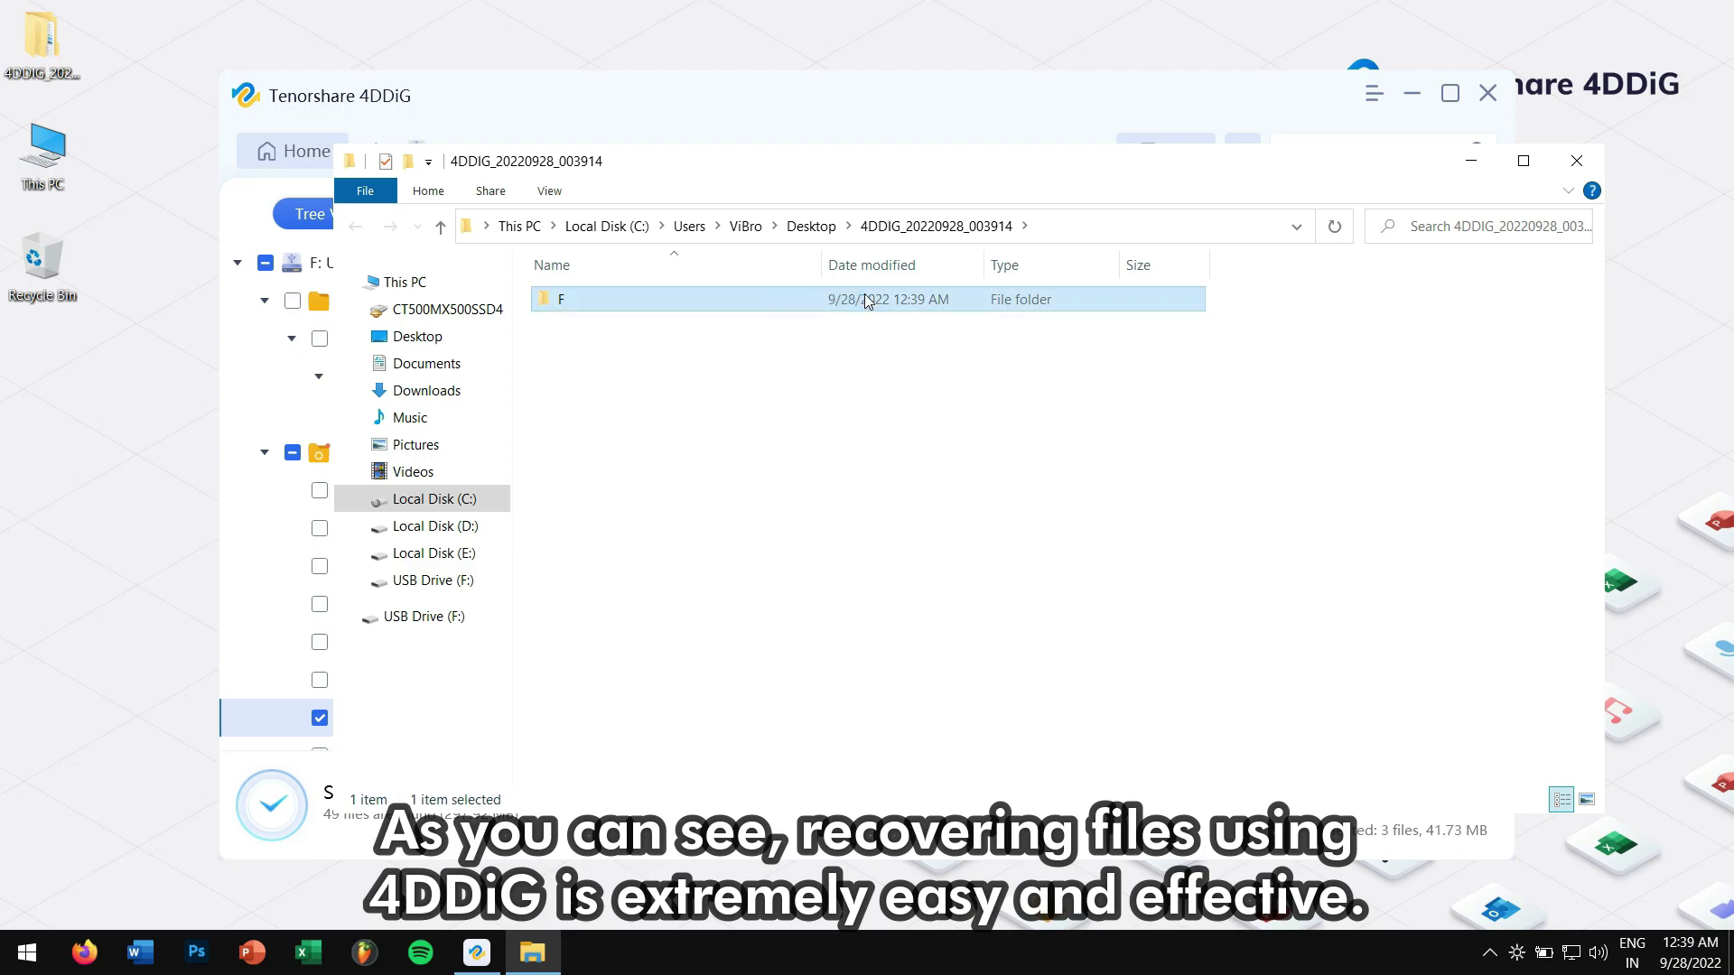
double_click(864, 300)
double_click(697, 304)
double_click(697, 304)
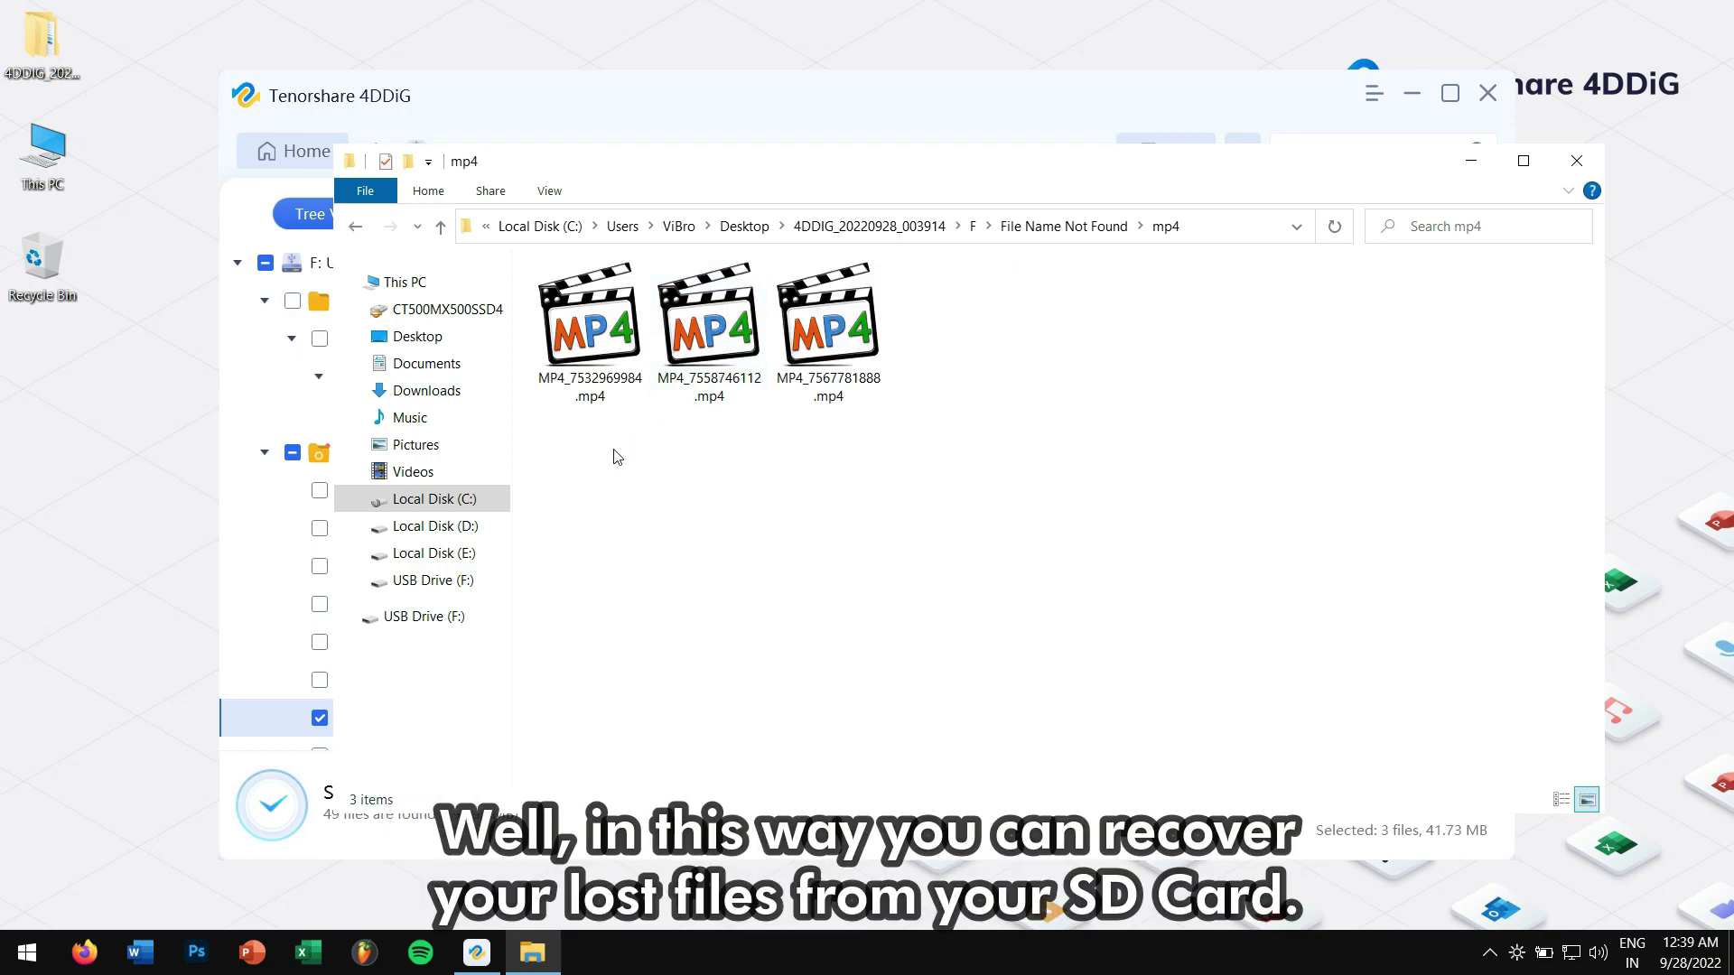
left_click_drag(620, 460, 899, 303)
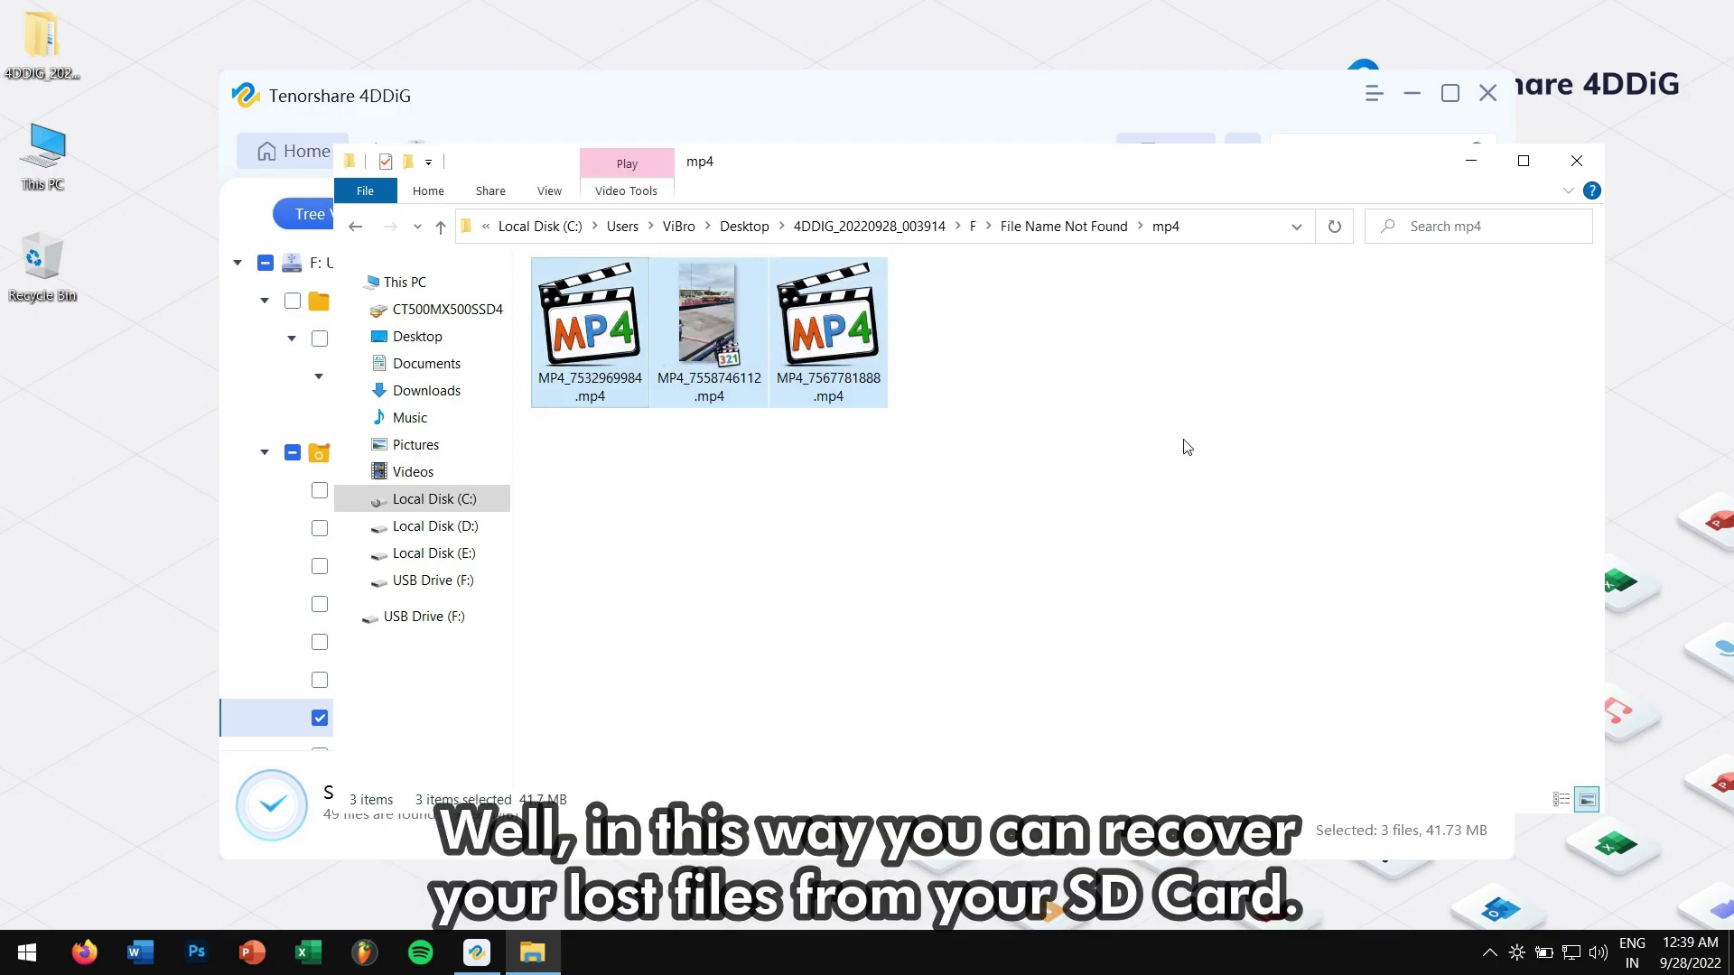
left_click(1186, 447)
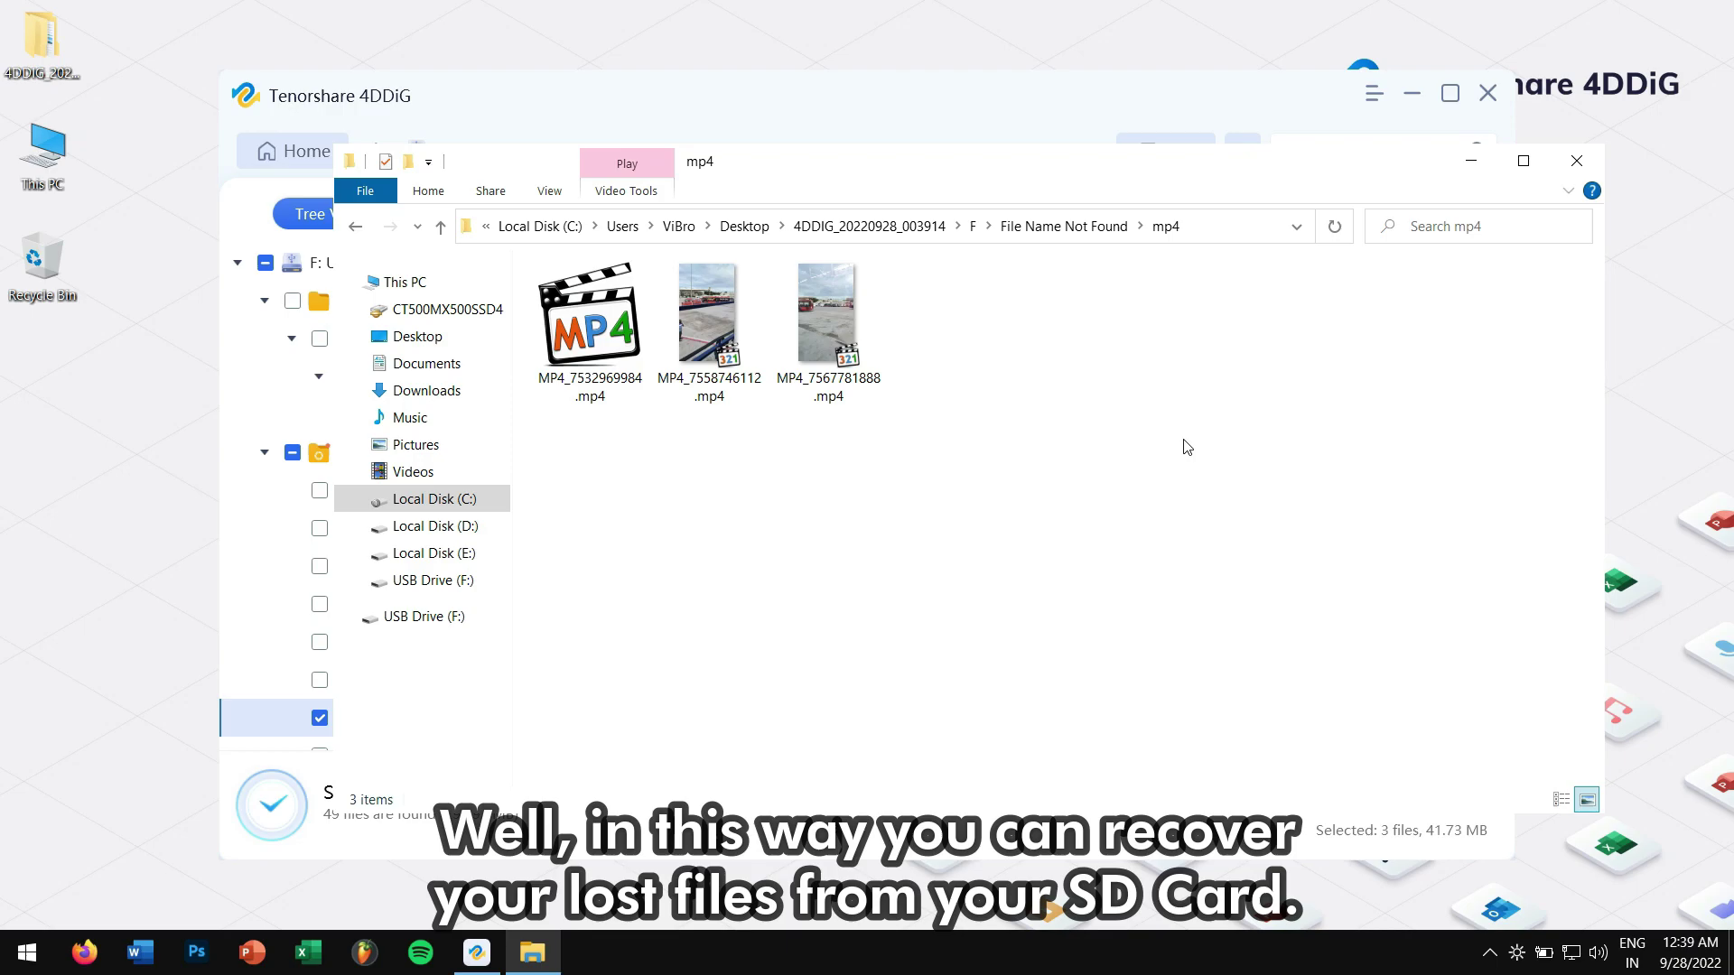
Close the recovered-files Explorer window and quit 4DDiG
left_click(1576, 160)
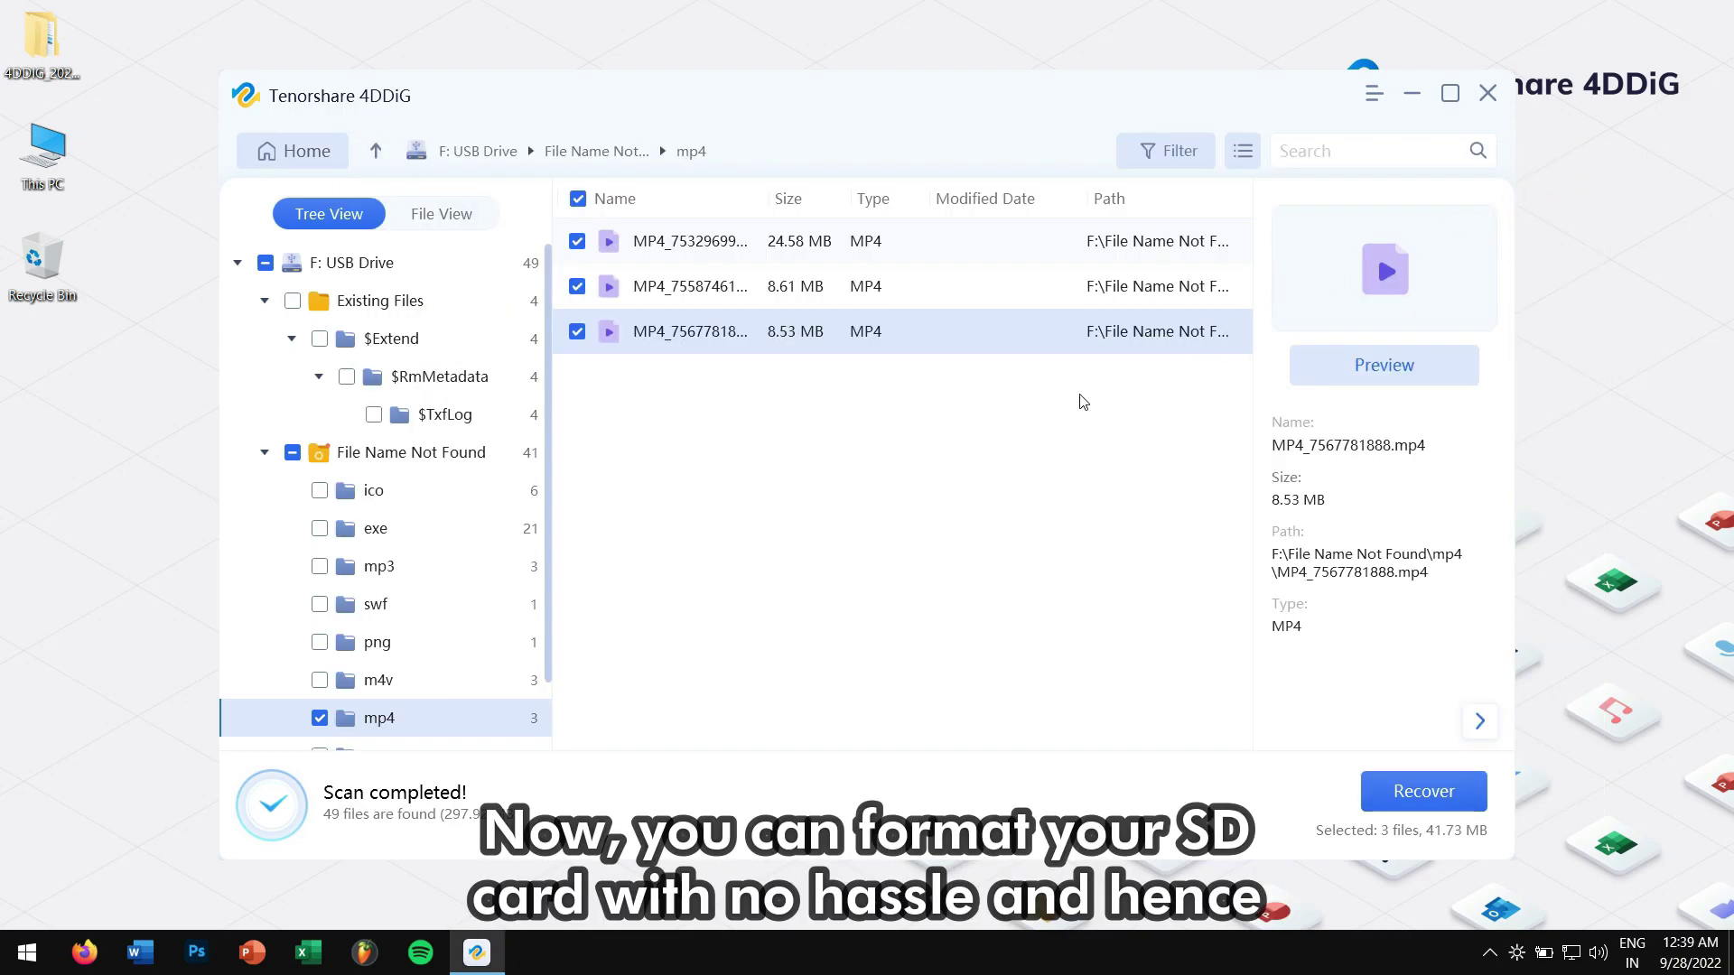
left_click(1487, 93)
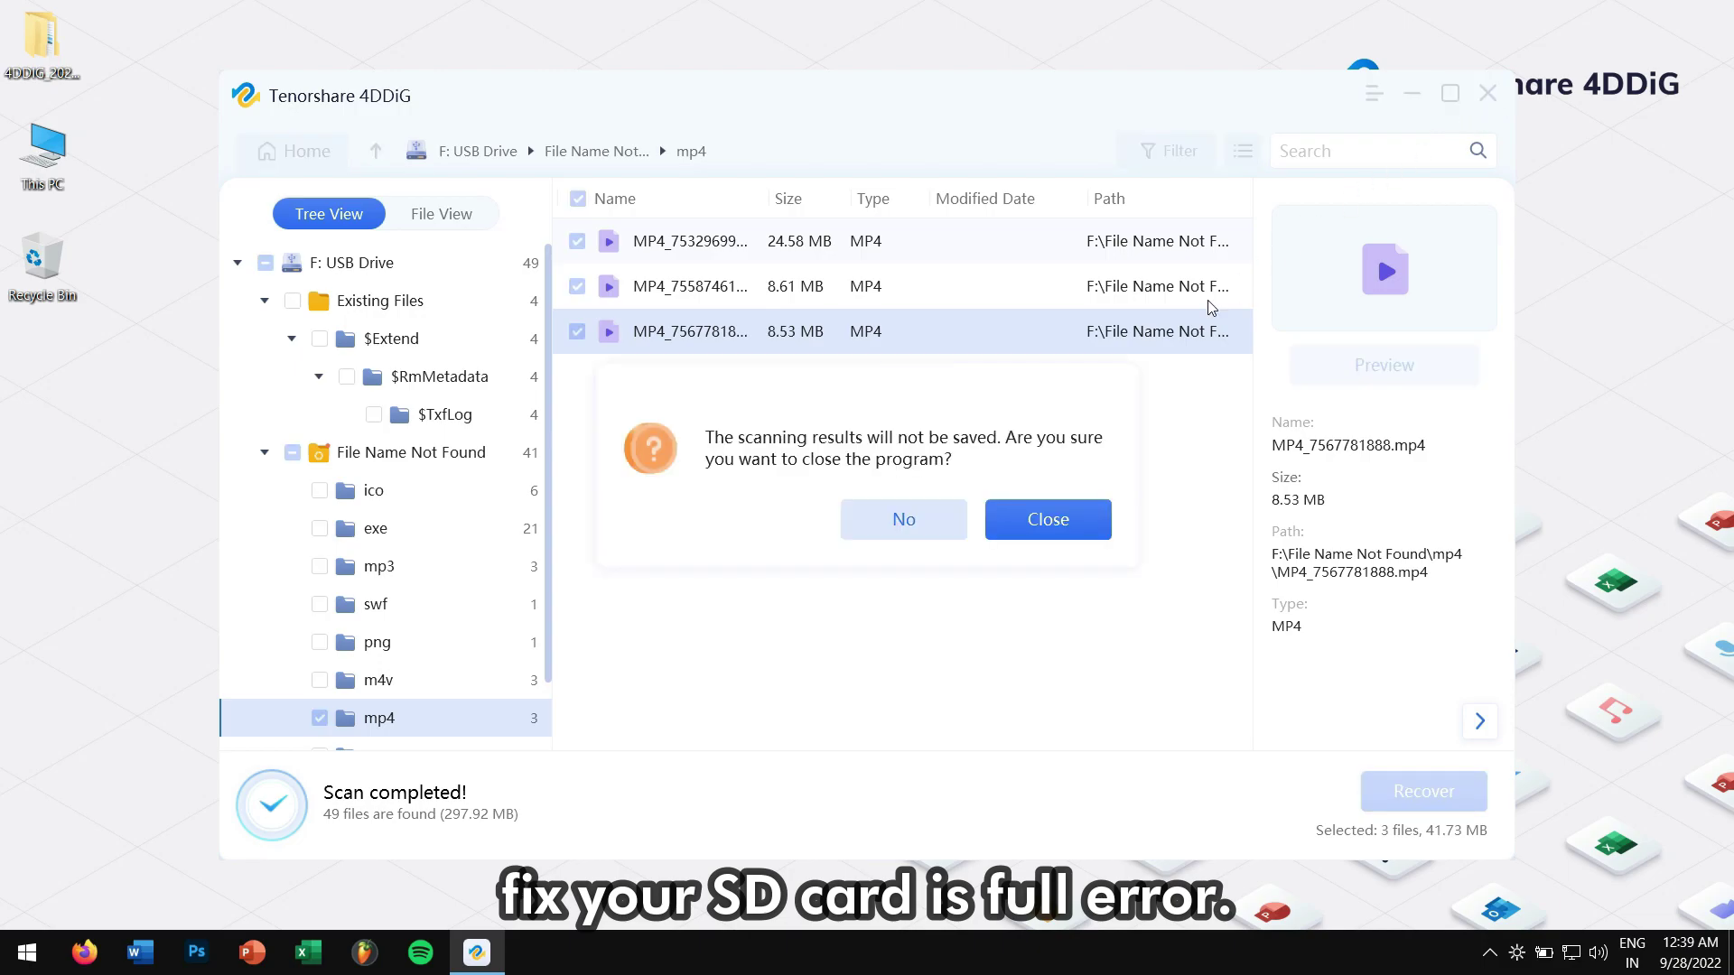